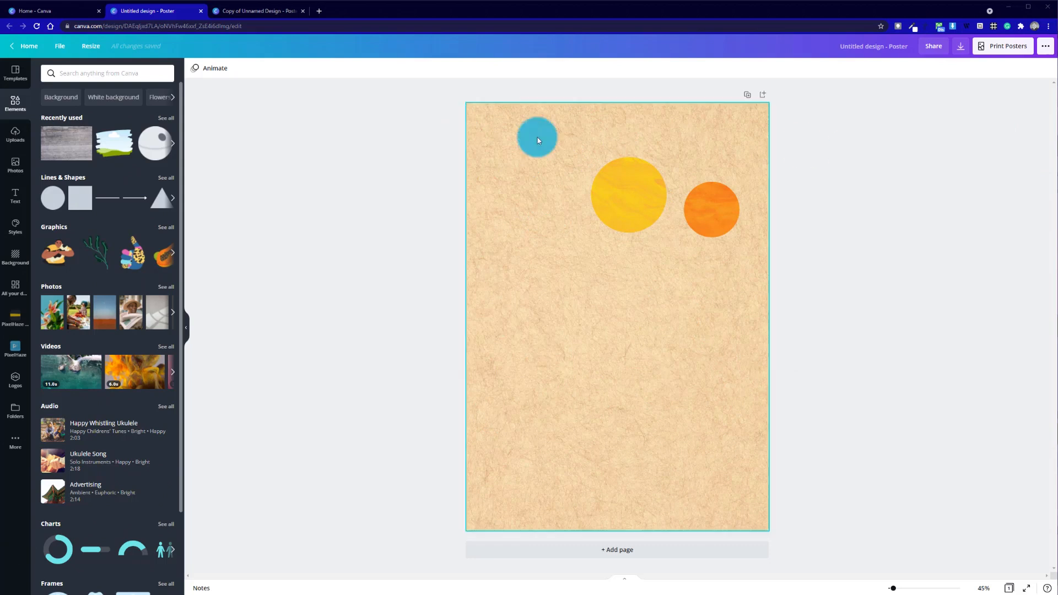
Compare the finished desert poster in the copied design with the untitled poster that holds only the two suns
{"action": "left_click", "coordinate": [259, 12]}
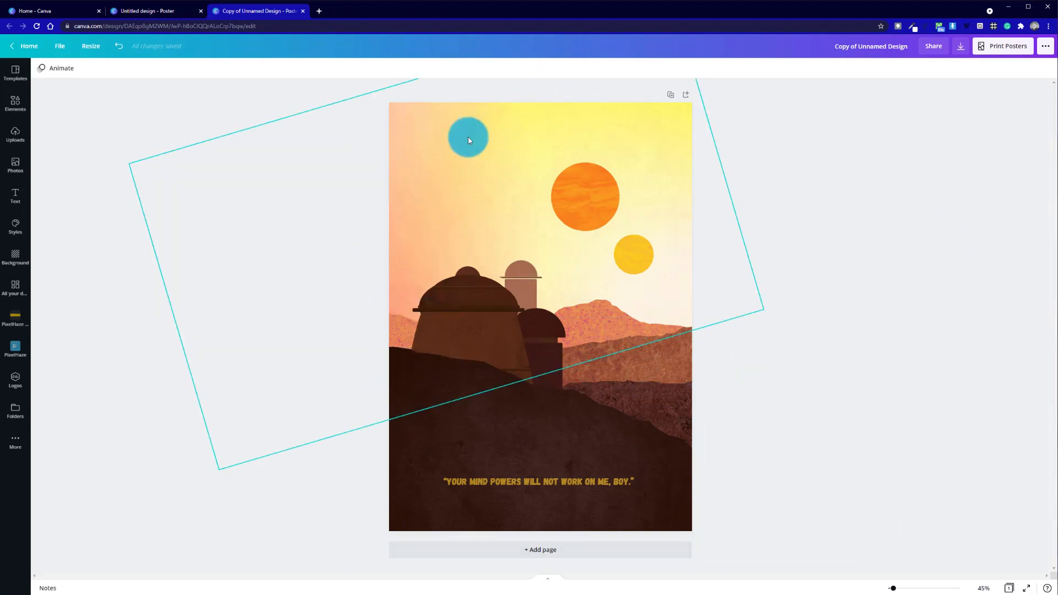
{"action": "left_click", "coordinate": [170, 13]}
{"action": "left_click_drag", "start_coordinate": [623, 241], "coordinate": [586, 362]}
{"action": "left_click_drag", "start_coordinate": [659, 371], "coordinate": [445, 259]}
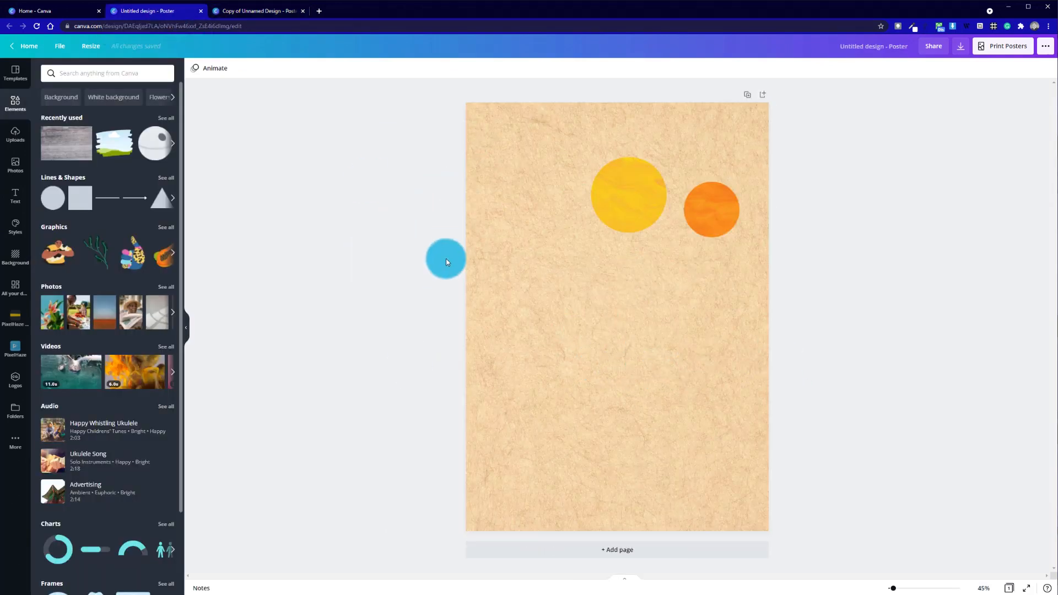
{"action": "left_click", "coordinate": [265, 13]}
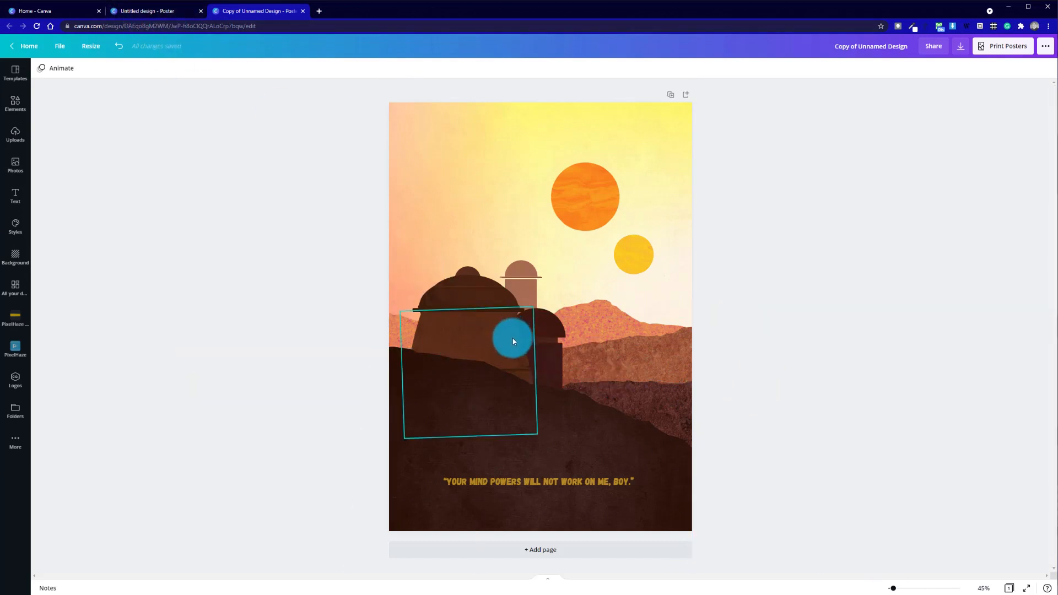
Duplicate the finished poster page and move the large hut's brown body up into the sky on the copy
{"action": "left_click_drag", "start_coordinate": [467, 342], "coordinate": [591, 298]}
{"action": "key", "text": "ctrl+z"}
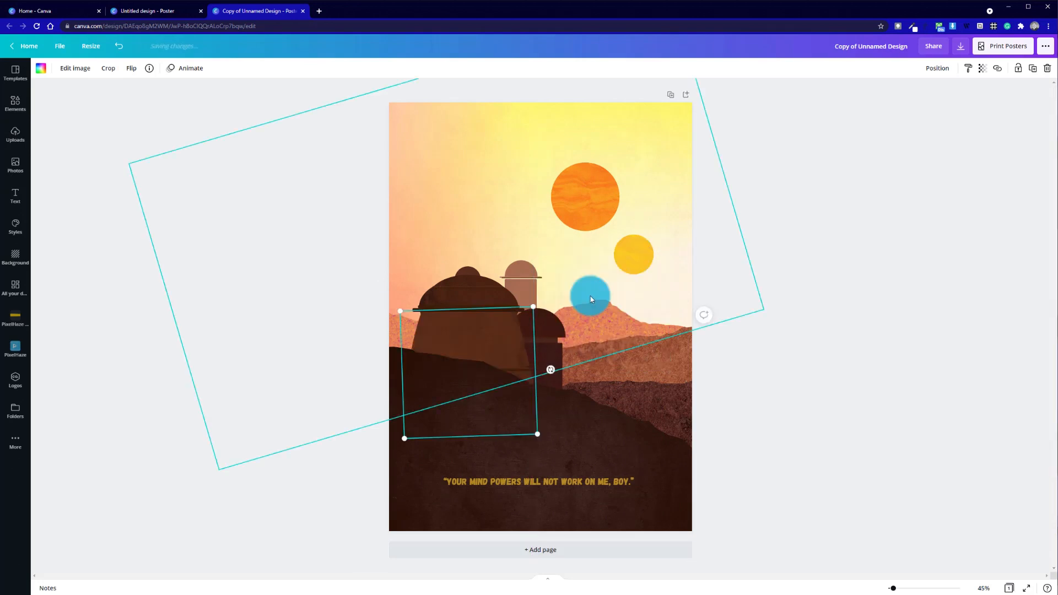
{"action": "left_click", "coordinate": [954, 100]}
{"action": "left_click", "coordinate": [670, 97]}
{"action": "left_click_drag", "start_coordinate": [471, 335], "coordinate": [458, 150]}
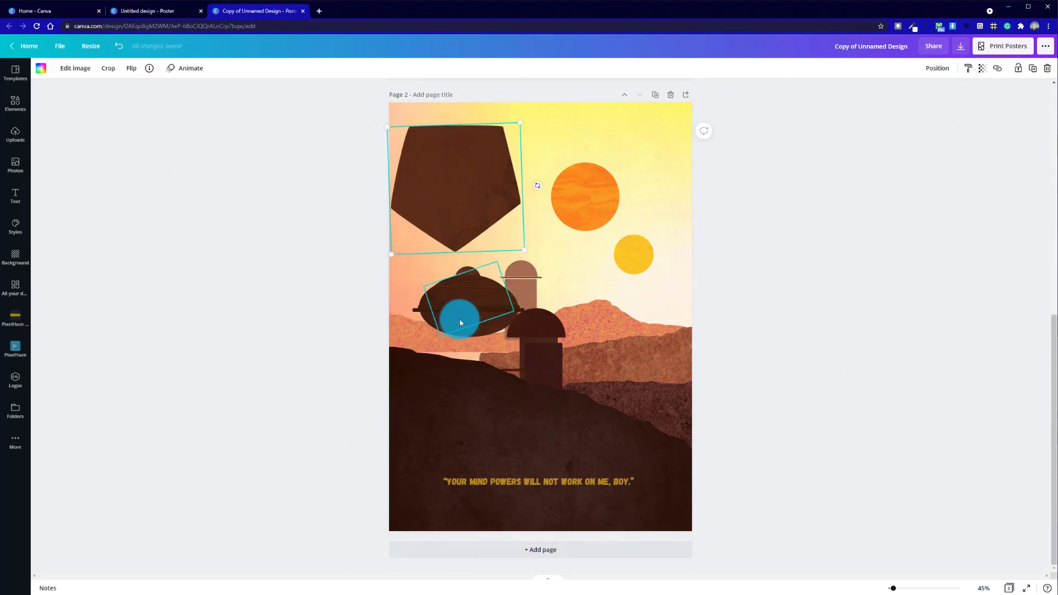
Pull the large hut's two dark ovals and thin rim lines and the pale tower's dome apart across the copied page
{"action": "left_click_drag", "start_coordinate": [461, 336], "coordinate": [618, 174]}
{"action": "left_click_drag", "start_coordinate": [488, 295], "coordinate": [633, 302]}
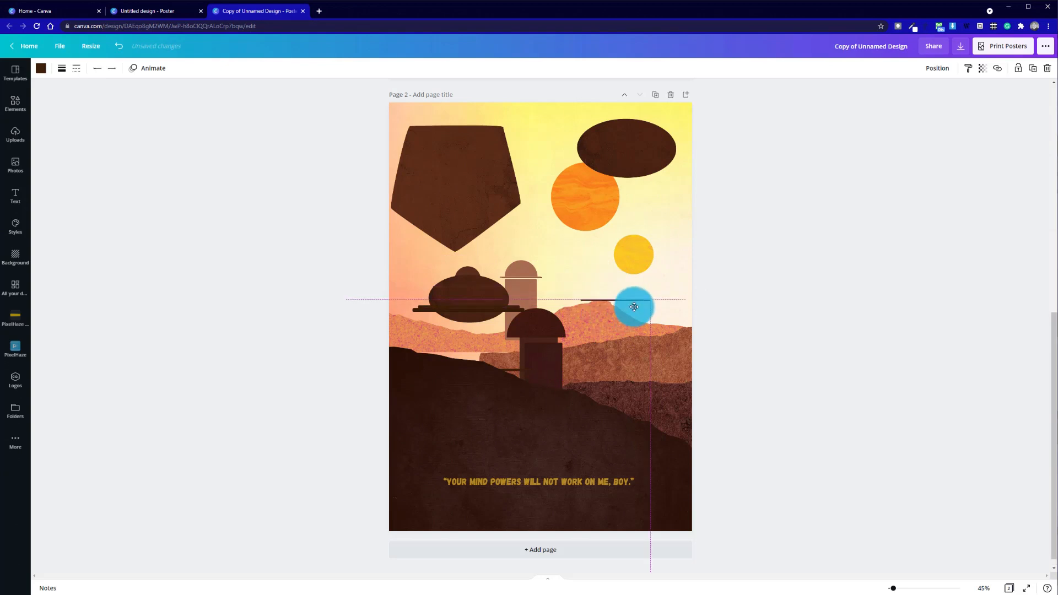
{"action": "left_click", "coordinate": [476, 289]}
{"action": "left_click_drag", "start_coordinate": [556, 291], "coordinate": [630, 299]}
{"action": "left_click_drag", "start_coordinate": [470, 298], "coordinate": [425, 271]}
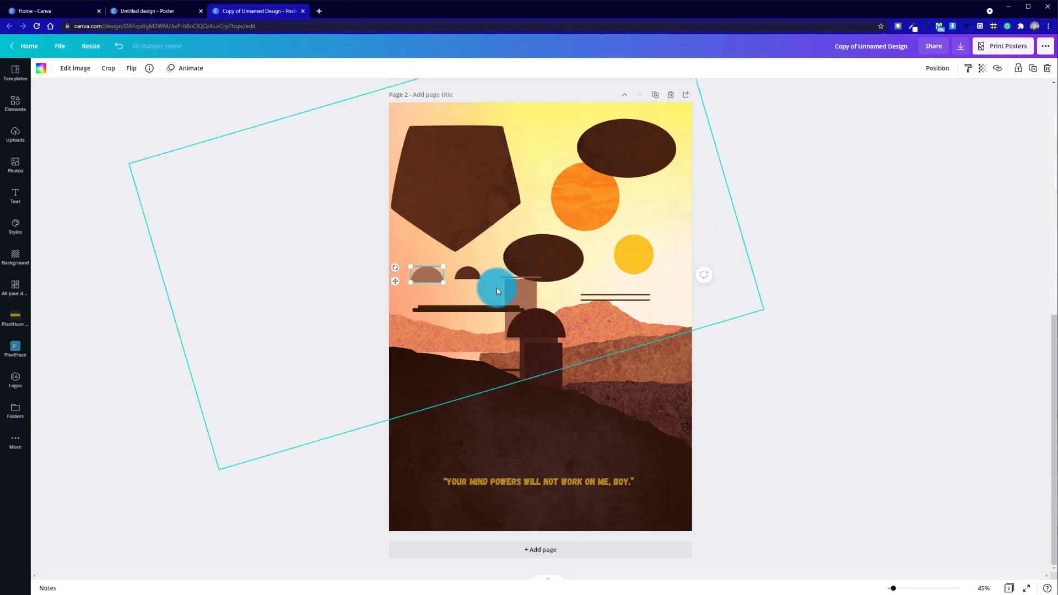
Separate the pale tower's body and the small front tower's column and dome from the buildings on the copied page
{"action": "left_click_drag", "start_coordinate": [530, 297], "coordinate": [499, 309]}
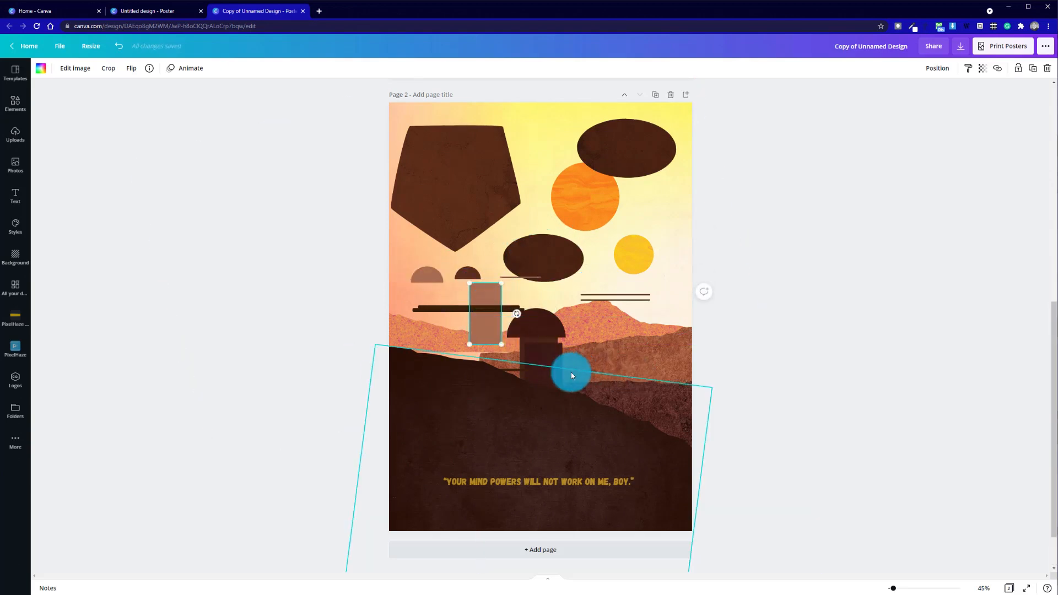
{"action": "left_click_drag", "start_coordinate": [563, 364], "coordinate": [641, 373]}
{"action": "left_click_drag", "start_coordinate": [530, 320], "coordinate": [628, 311]}
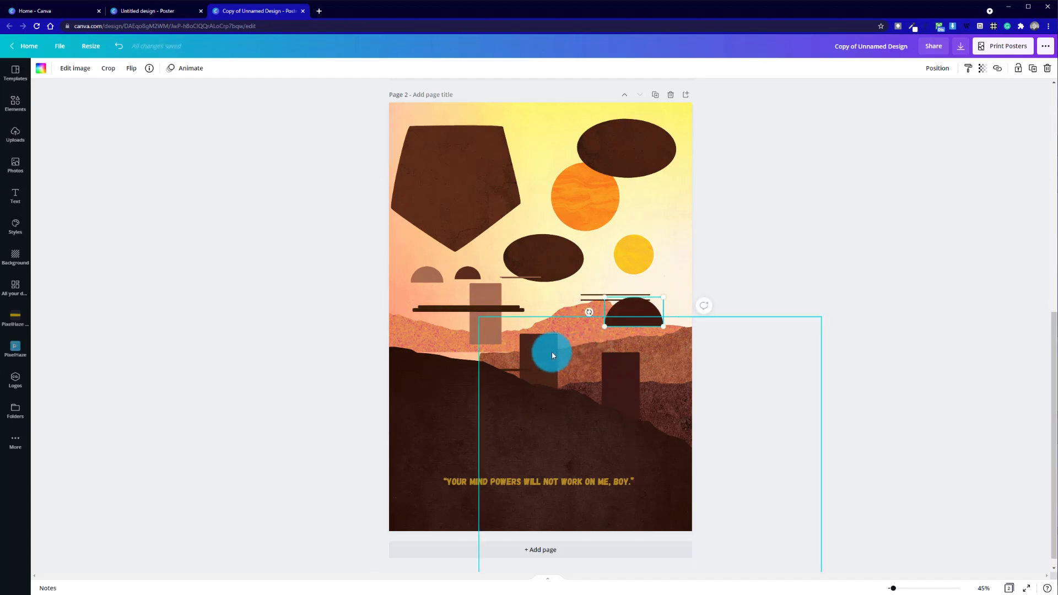
{"action": "left_click", "coordinate": [532, 361]}
{"action": "double_click", "coordinate": [534, 358]}
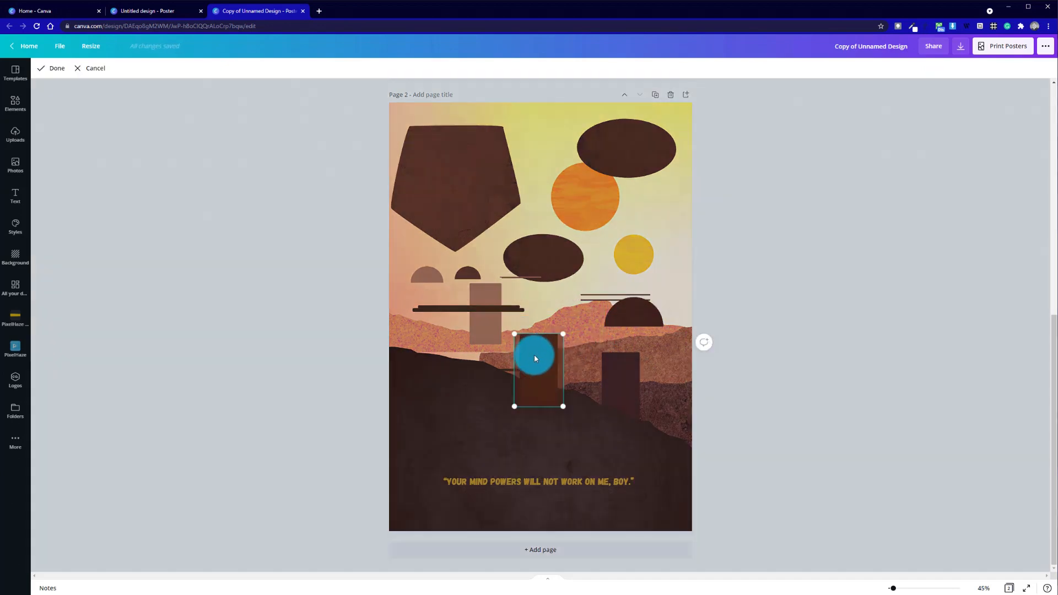
{"action": "mouse_move", "coordinate": [534, 362]}
{"action": "left_mouse_down"}
{"action": "mouse_move", "coordinate": [517, 362]}
{"action": "mouse_move", "coordinate": [531, 362]}
{"action": "mouse_move", "coordinate": [531, 342]}
{"action": "left_mouse_up"}
Pick out the distant hills and the quote text, and shift the dark foreground hill slightly upward
{"action": "left_click", "coordinate": [541, 302]}
{"action": "left_click", "coordinate": [554, 474]}
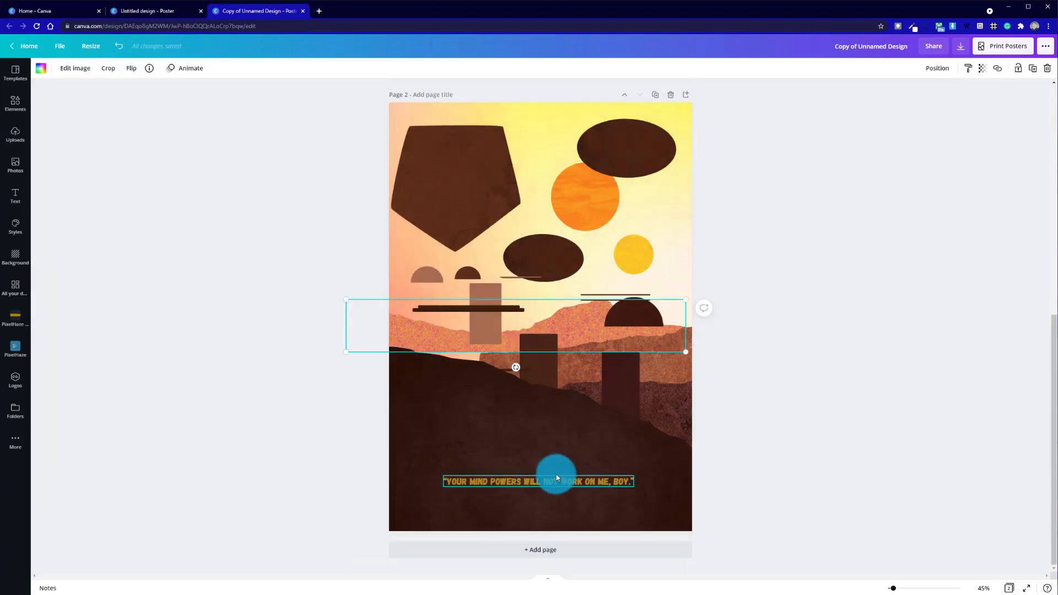
{"action": "left_click", "coordinate": [531, 432]}
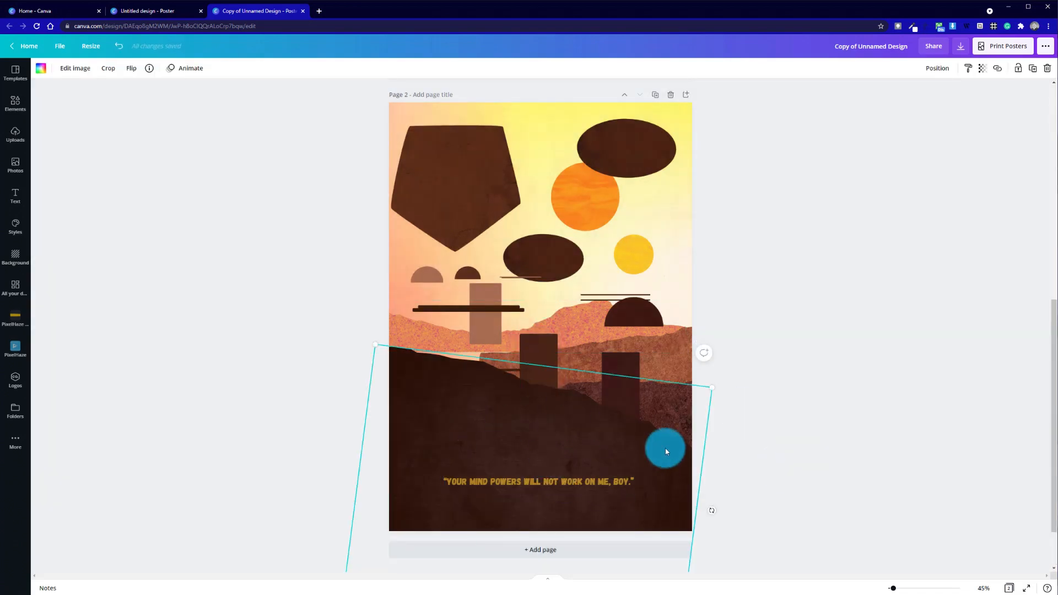
{"action": "left_click_drag", "start_coordinate": [419, 406], "coordinate": [536, 416]}
{"action": "left_click", "coordinate": [883, 366]}
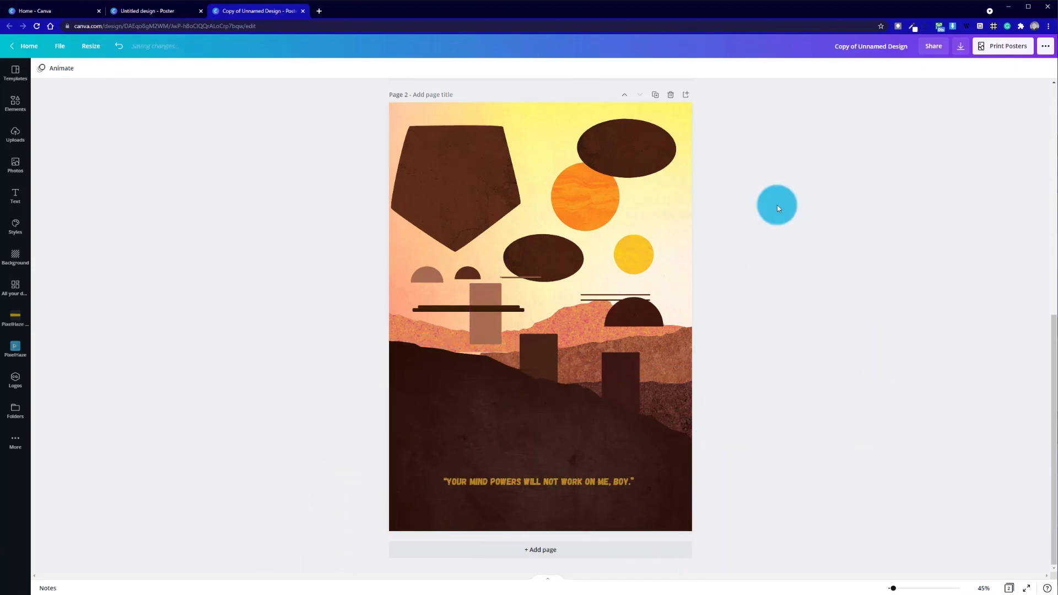
Compare the assembled poster on the first page with the taken-apart copy on page 2
{"action": "scroll", "coordinate": [908, 426], "scroll_direction": "up", "scroll_amount": 4}
{"action": "scroll", "coordinate": [909, 427], "scroll_direction": "down", "scroll_amount": 4}
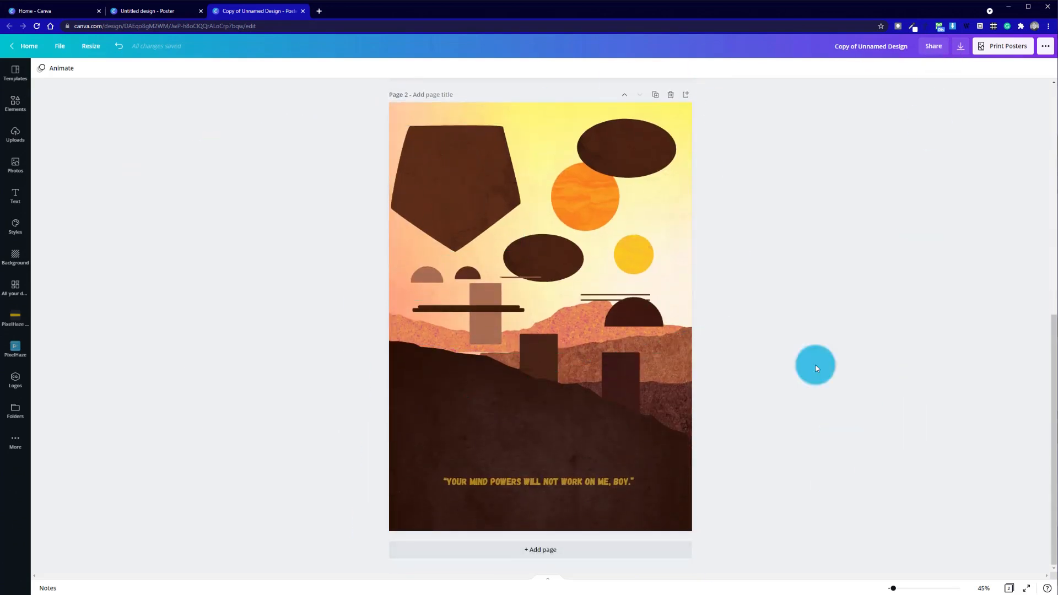
{"action": "scroll", "coordinate": [852, 386], "scroll_direction": "up", "scroll_amount": 8}
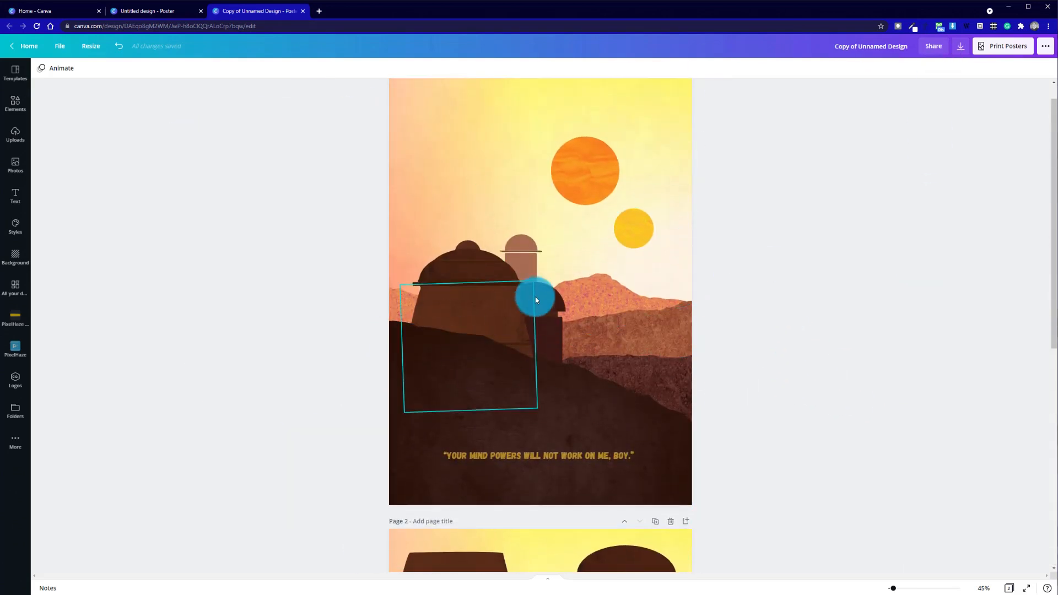
Return to the untitled poster with the two suns and search the elements for Frames
{"action": "left_click", "coordinate": [133, 11]}
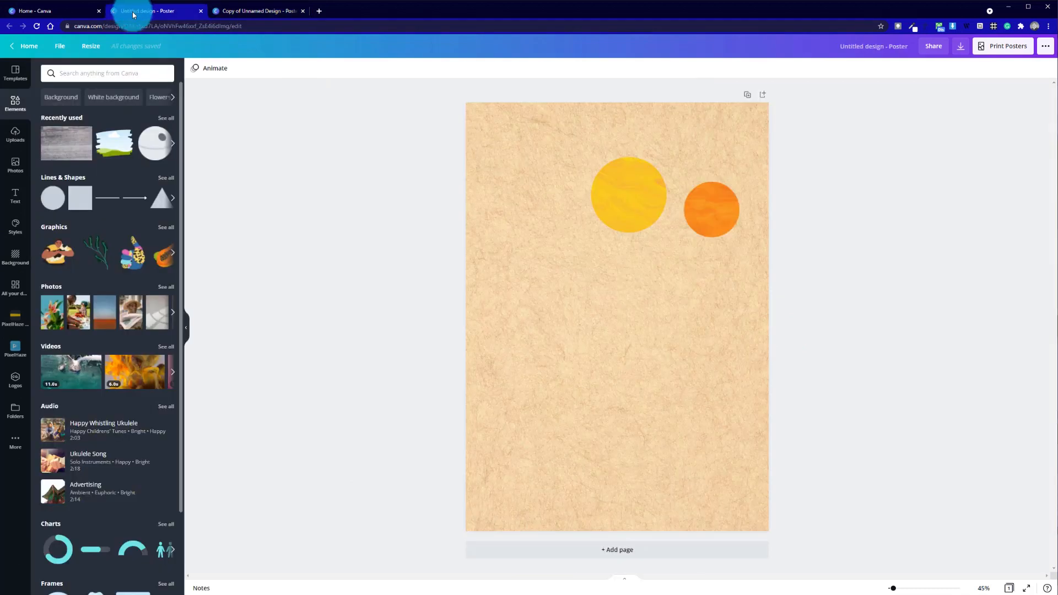
{"action": "left_click", "coordinate": [371, 291]}
{"action": "left_click", "coordinate": [714, 331]}
{"action": "left_click_drag", "start_coordinate": [557, 304], "coordinate": [127, 196]}
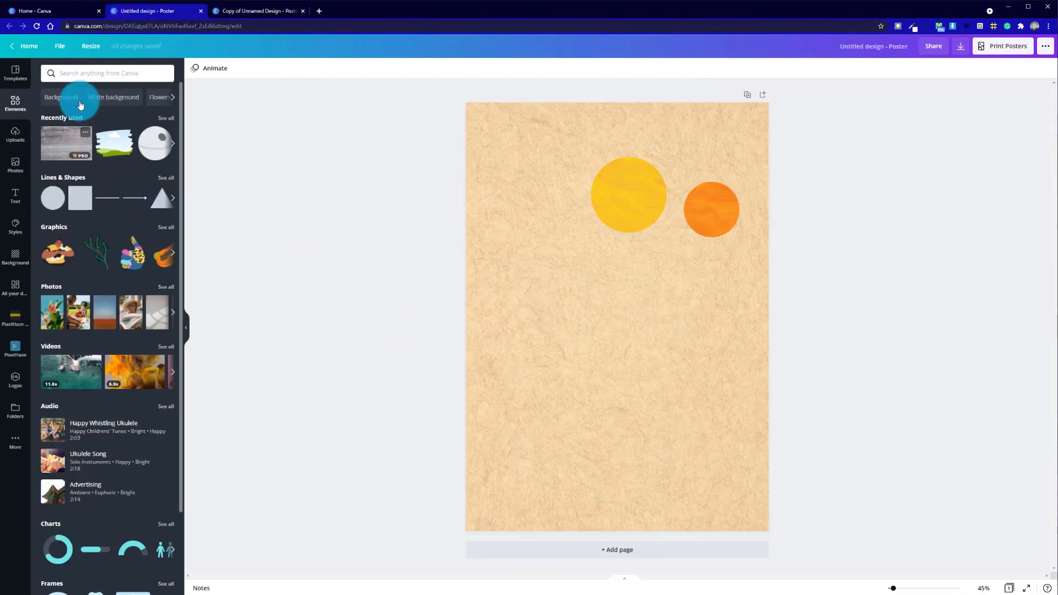
{"action": "left_click", "coordinate": [89, 74]}
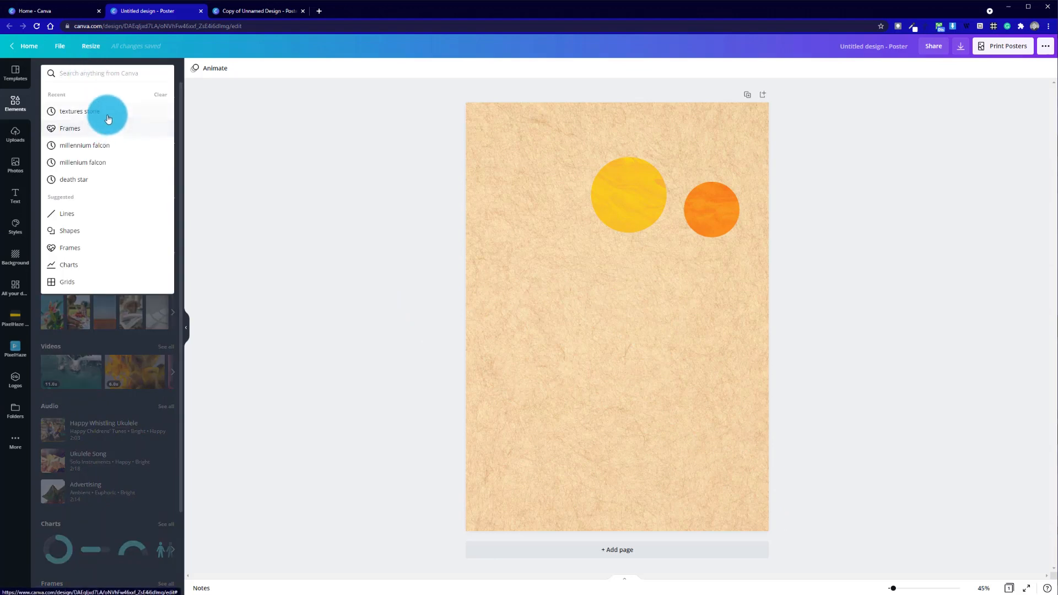
{"action": "left_click", "coordinate": [75, 130]}
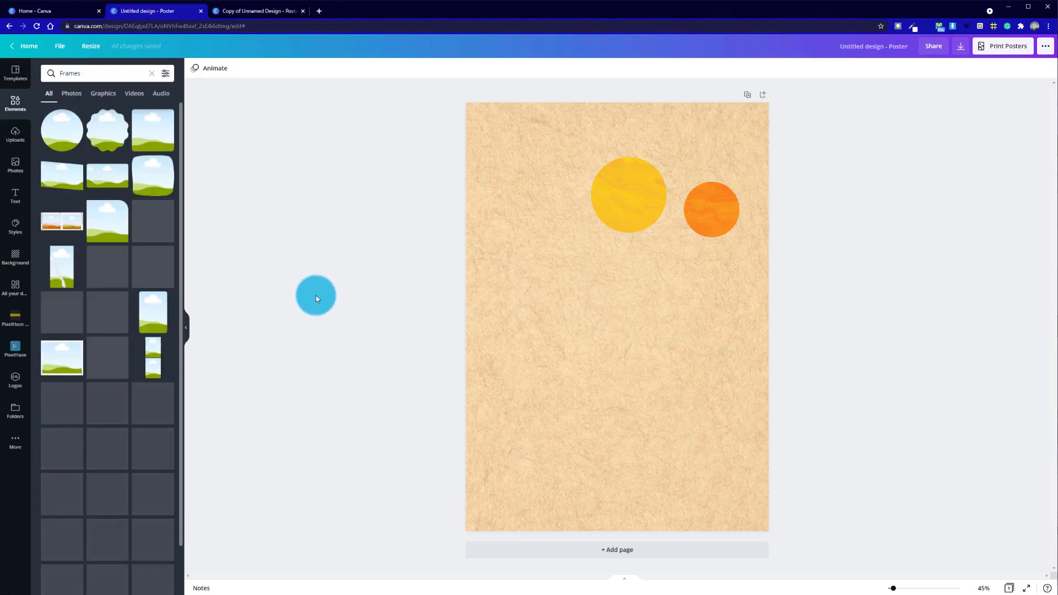
Try the sloping torn-edge frame near the poster's lower-left edge and delete it
{"action": "scroll", "coordinate": [168, 419], "scroll_direction": "down", "scroll_amount": 6}
{"action": "scroll", "coordinate": [162, 430], "scroll_direction": "down", "scroll_amount": 10}
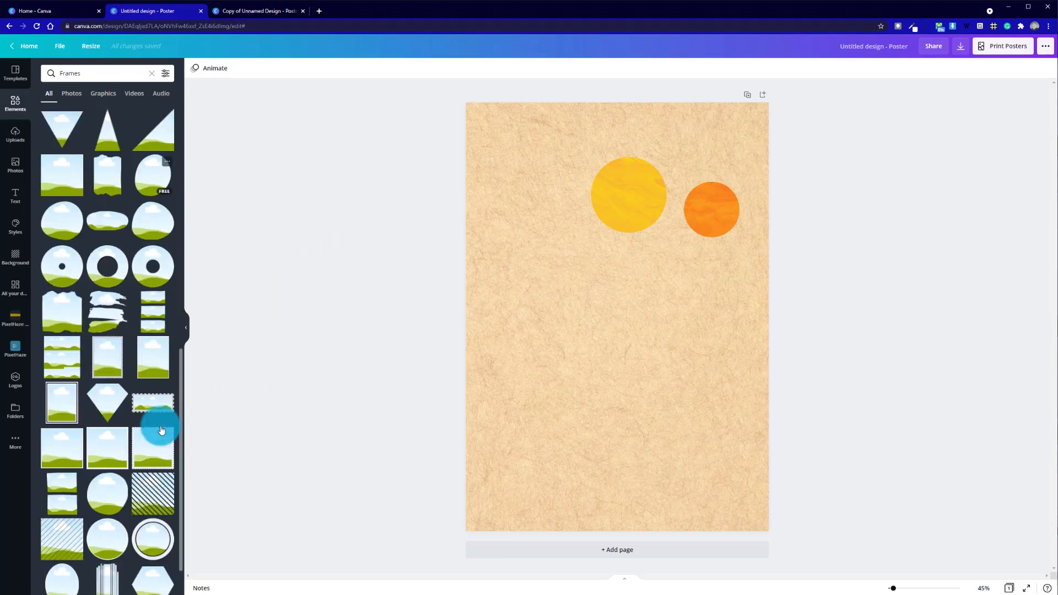
{"action": "scroll", "coordinate": [161, 430], "scroll_direction": "down", "scroll_amount": 12}
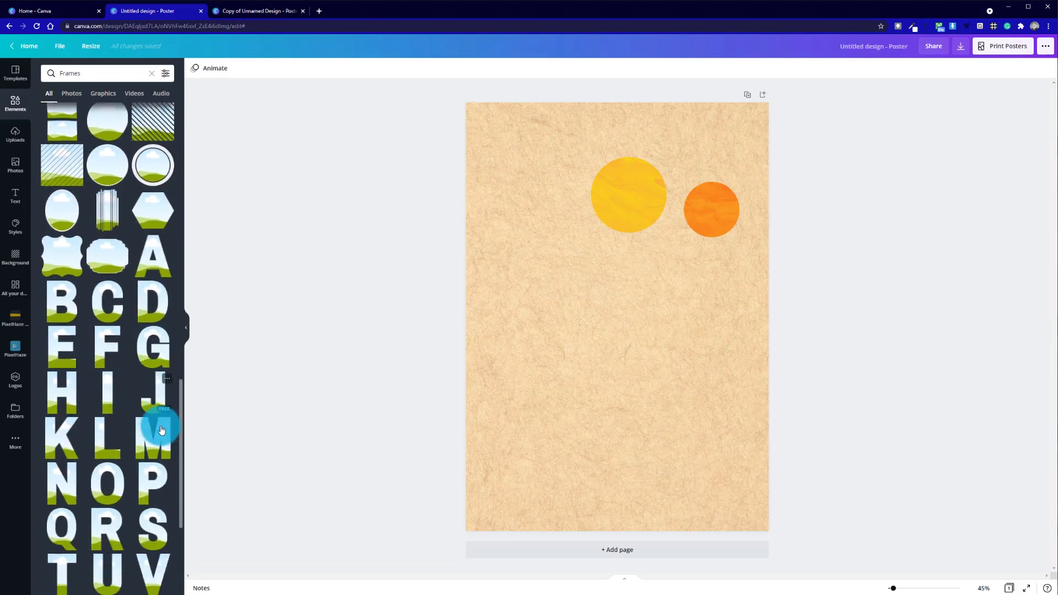
{"action": "scroll", "coordinate": [160, 427], "scroll_direction": "down", "scroll_amount": 10}
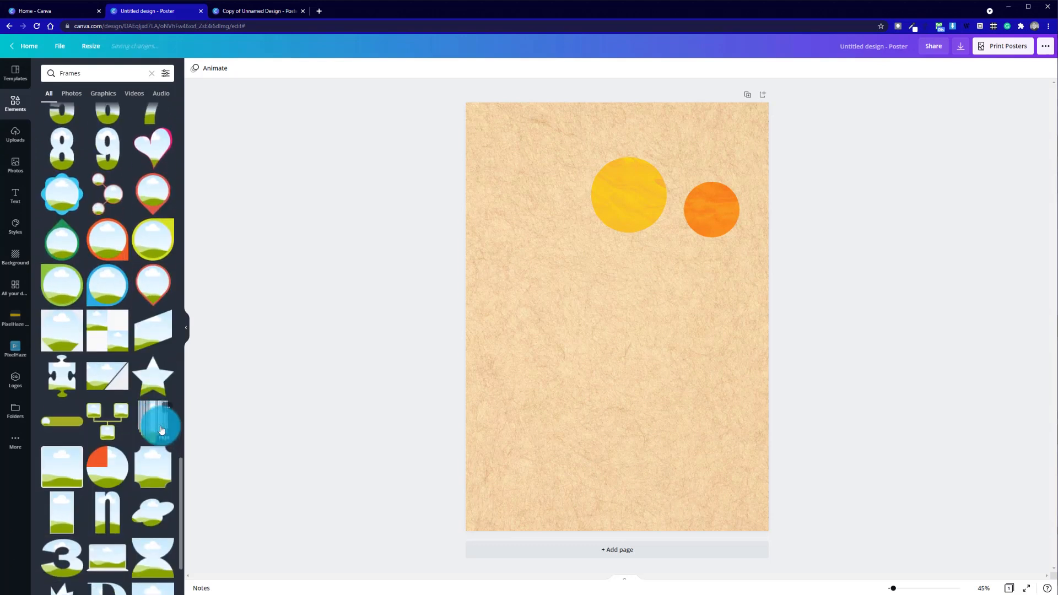
{"action": "scroll", "coordinate": [162, 430], "scroll_direction": "down", "scroll_amount": 5}
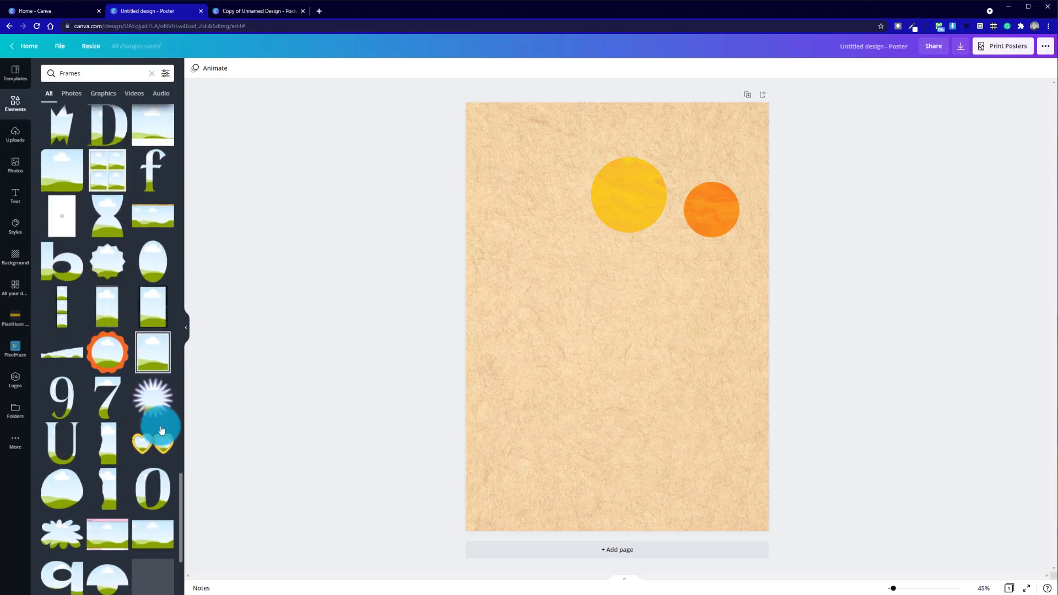
{"action": "scroll", "coordinate": [163, 429], "scroll_direction": "down", "scroll_amount": 1}
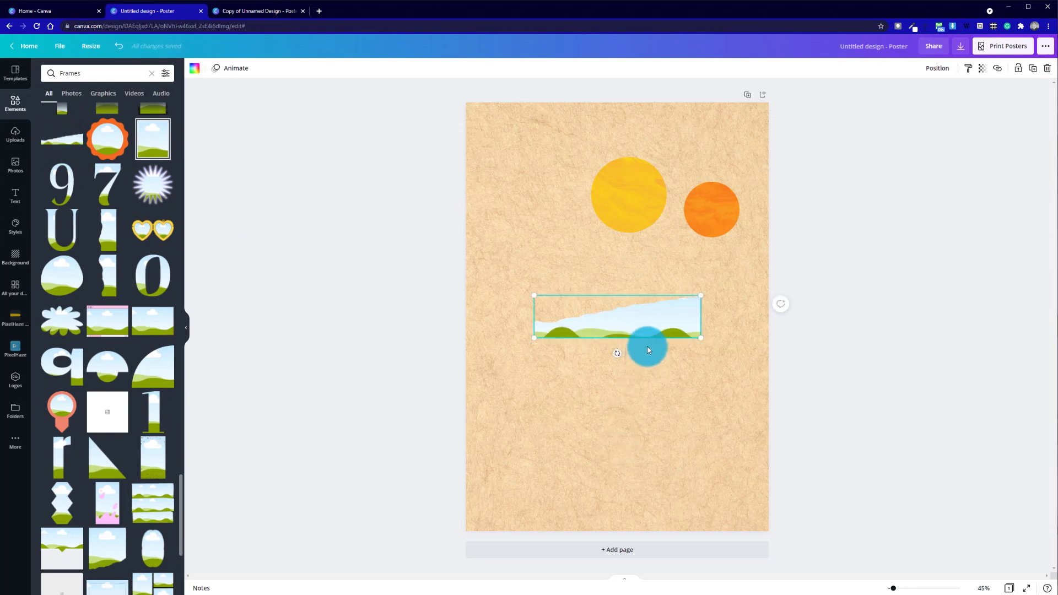
{"action": "left_click_drag", "start_coordinate": [637, 343], "coordinate": [560, 479]}
{"action": "left_click", "coordinate": [796, 530]}
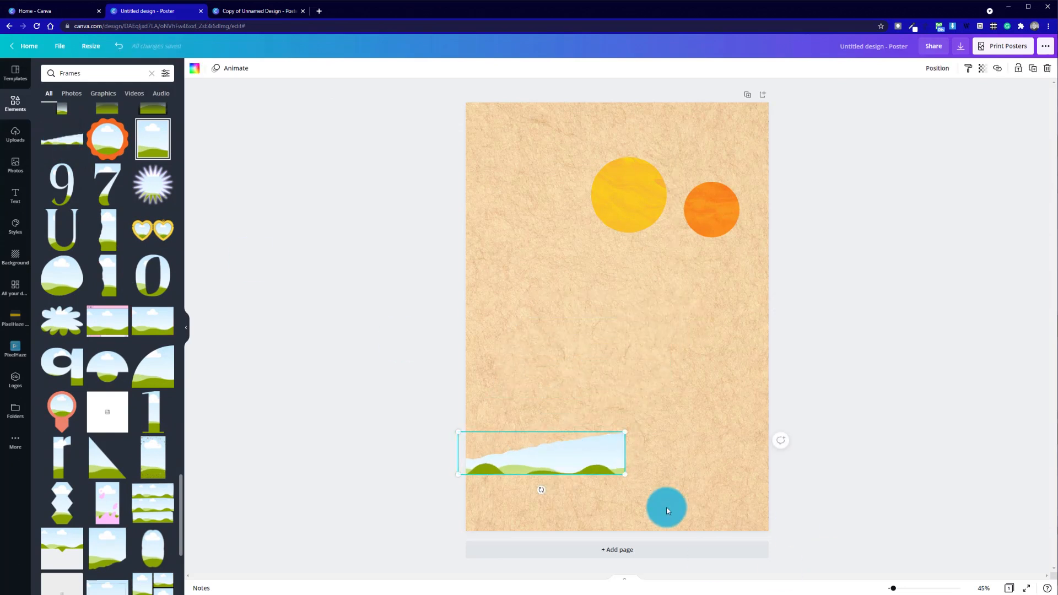
{"action": "key", "text": "Delete"}
Look through the Frames results for a torn-edge shape suited to the poster's foreground hill
{"action": "scroll", "coordinate": [95, 401], "scroll_direction": "down", "scroll_amount": 5}
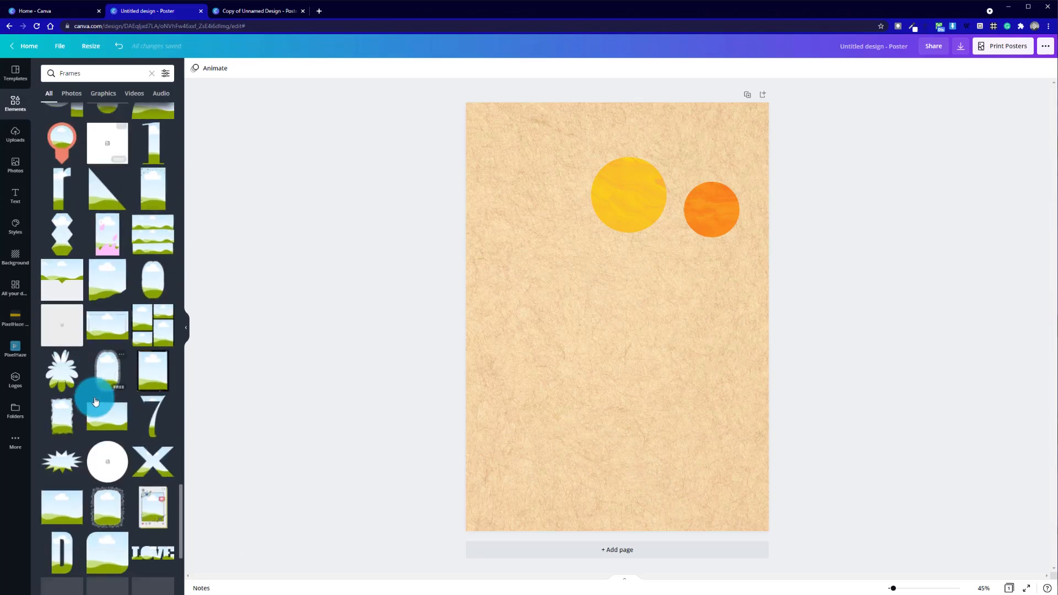
{"action": "scroll", "coordinate": [95, 400], "scroll_direction": "down", "scroll_amount": 10}
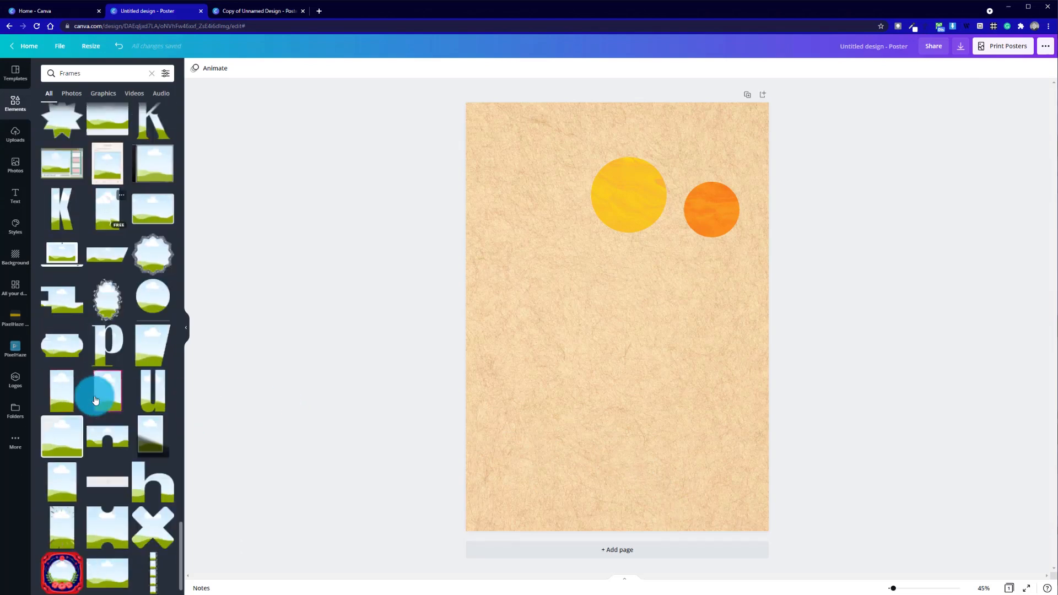
{"action": "scroll", "coordinate": [95, 400], "scroll_direction": "down", "scroll_amount": 10}
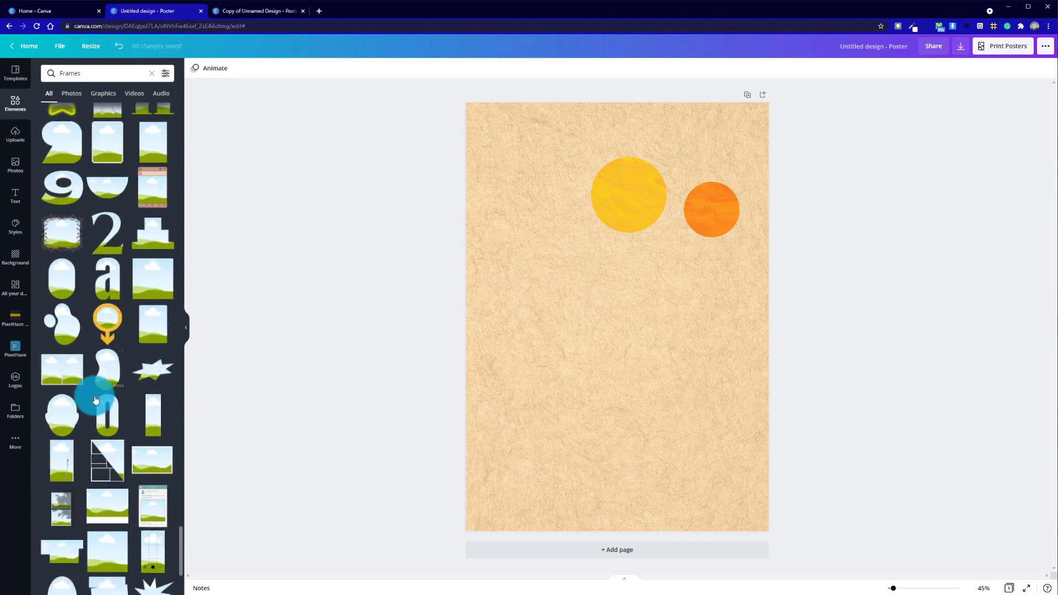
{"action": "scroll", "coordinate": [95, 401], "scroll_direction": "down", "scroll_amount": 10}
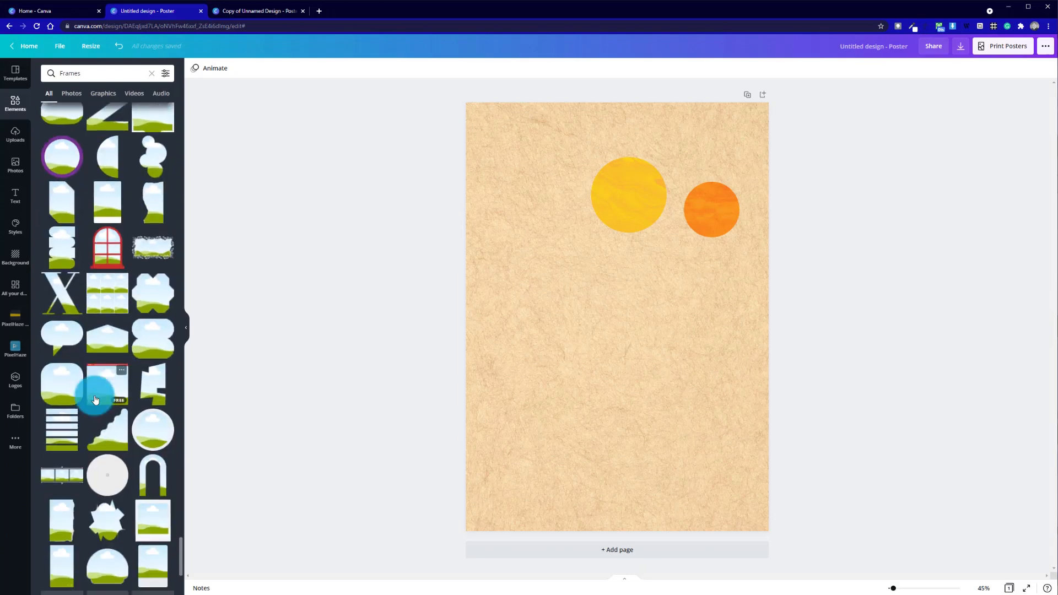
{"action": "scroll", "coordinate": [95, 397], "scroll_direction": "down", "scroll_amount": 10}
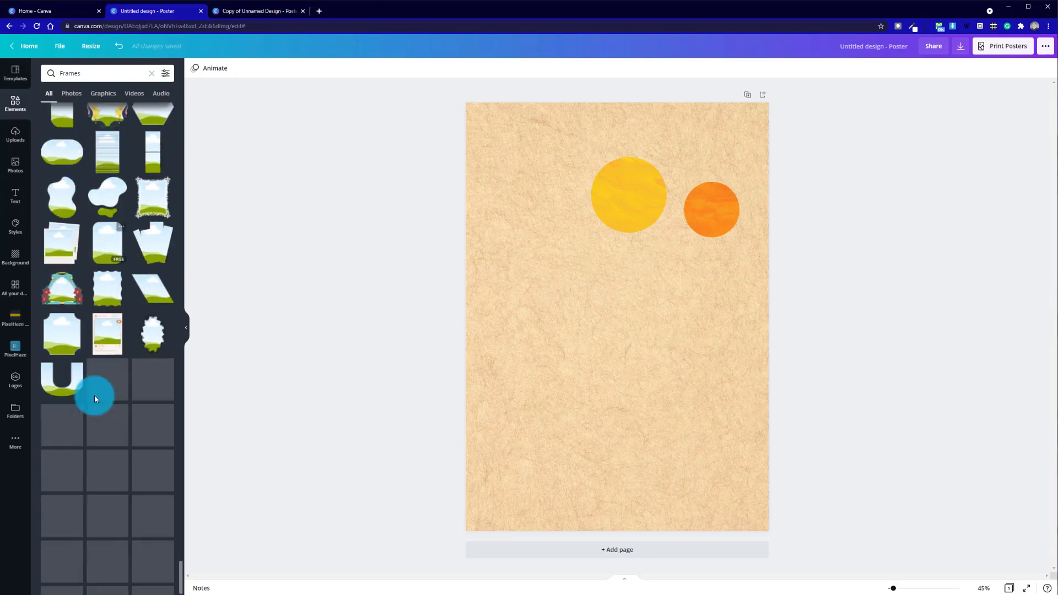
{"action": "scroll", "coordinate": [94, 400], "scroll_direction": "down", "scroll_amount": 10}
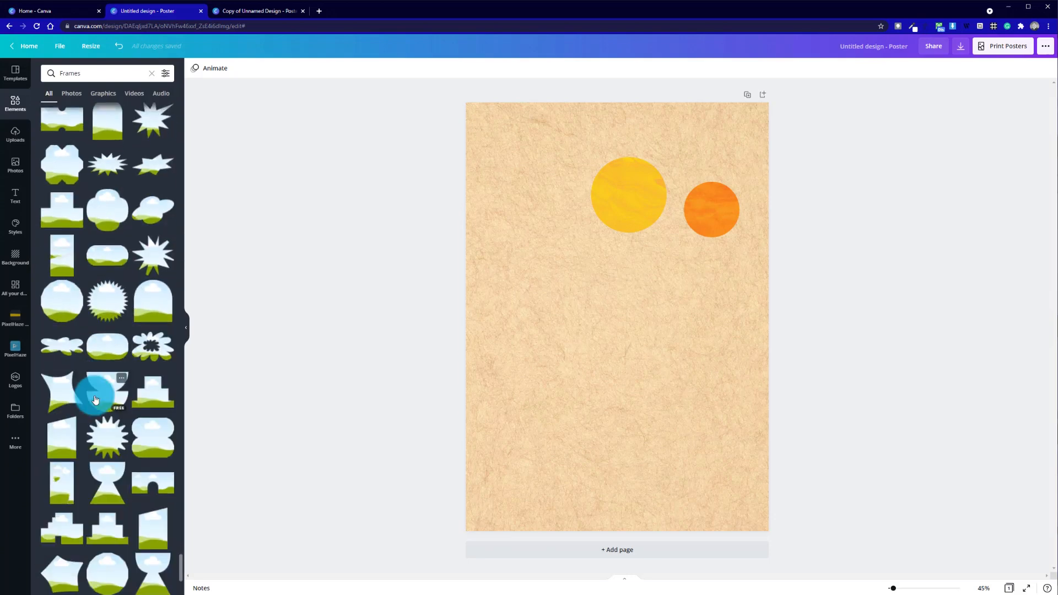
{"action": "scroll", "coordinate": [95, 399], "scroll_direction": "down", "scroll_amount": 10}
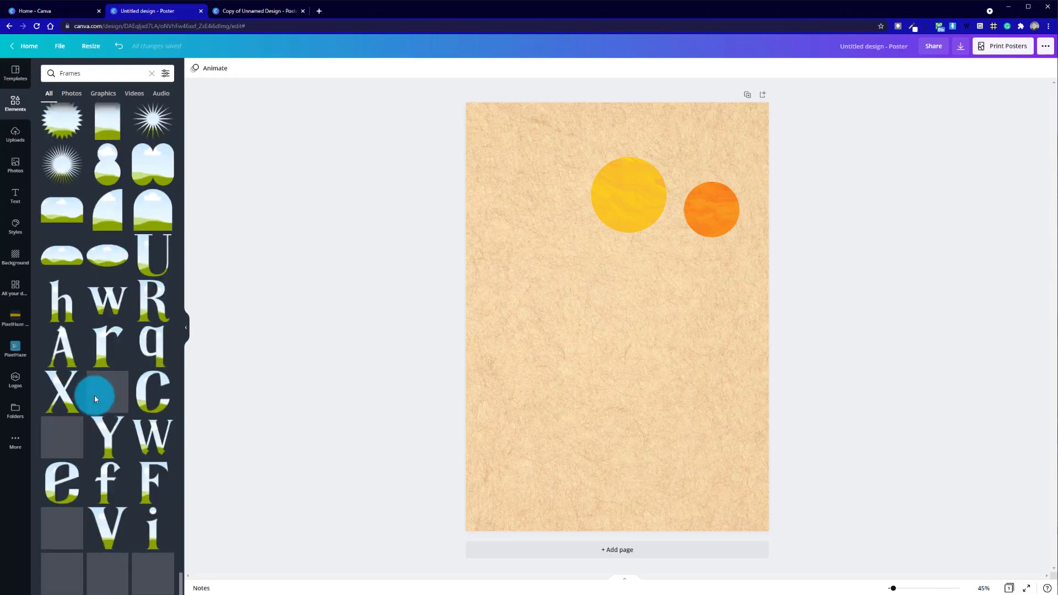
{"action": "scroll", "coordinate": [94, 398], "scroll_direction": "down", "scroll_amount": 10}
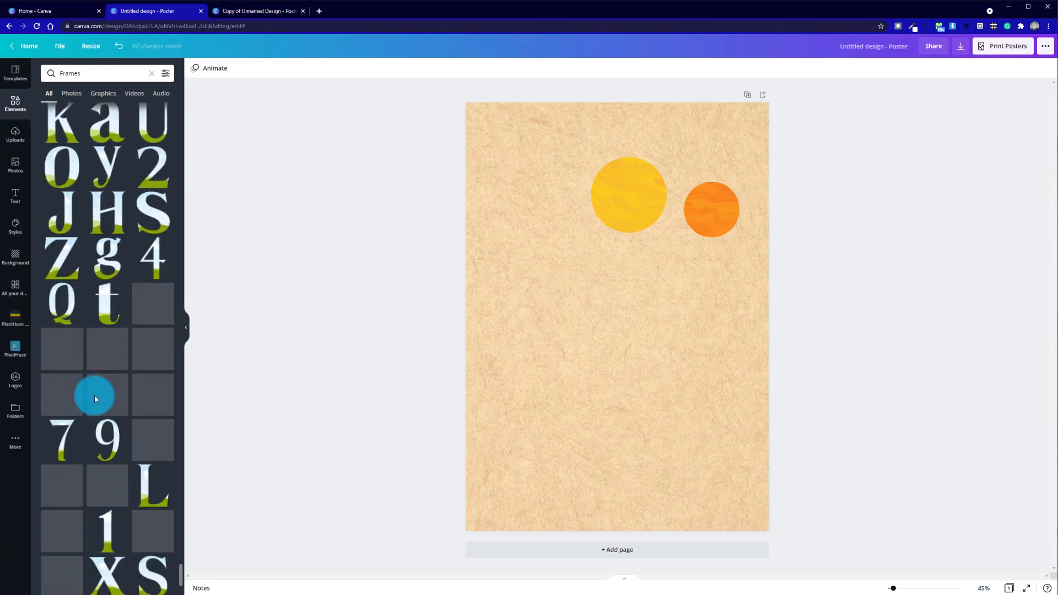
{"action": "scroll", "coordinate": [95, 399], "scroll_direction": "down", "scroll_amount": 8}
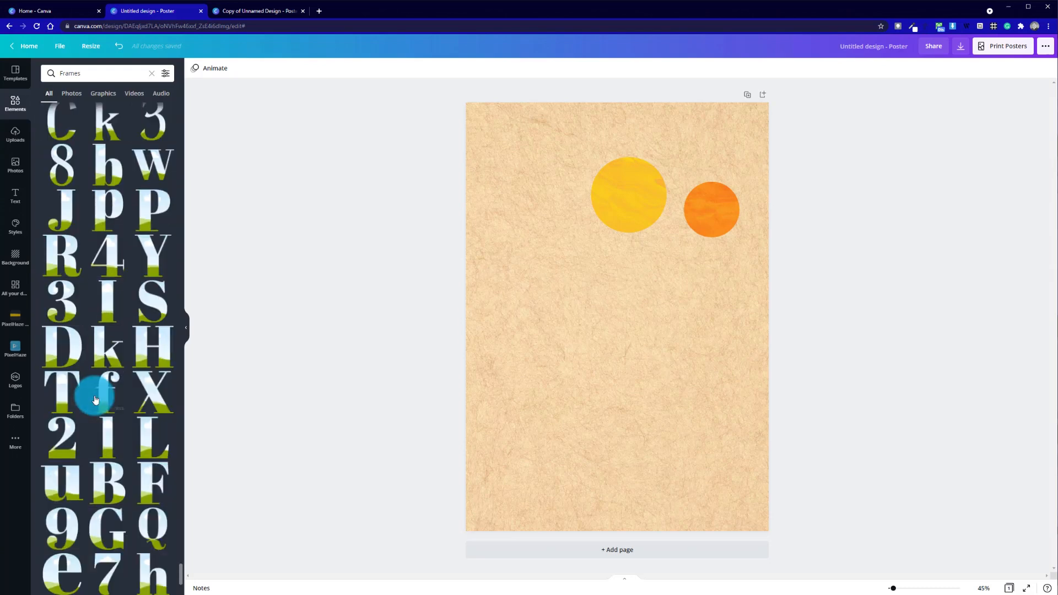
{"action": "scroll", "coordinate": [95, 399], "scroll_direction": "down", "scroll_amount": 10}
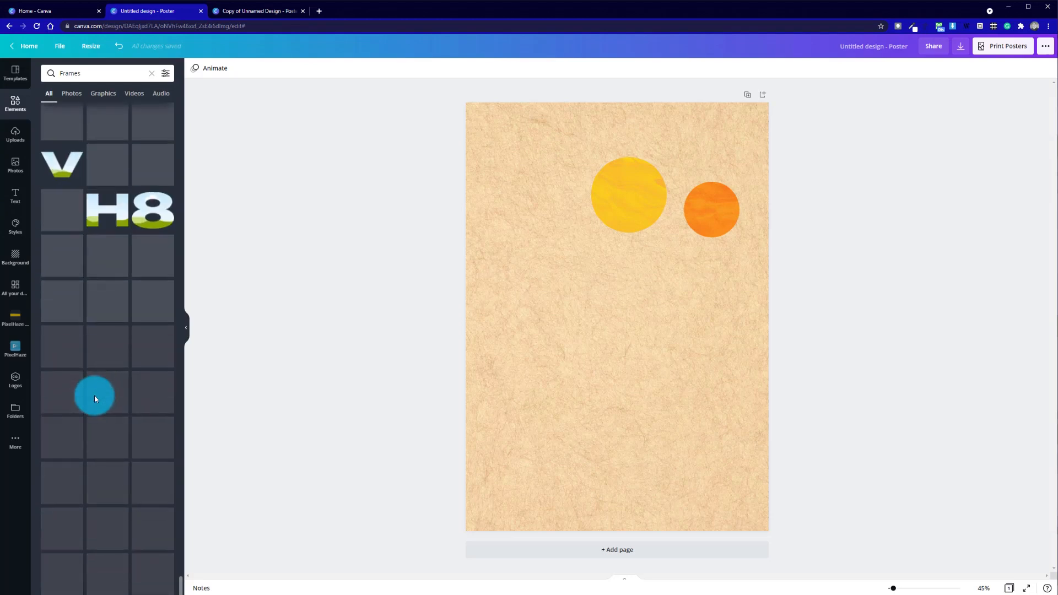
{"action": "scroll", "coordinate": [94, 395], "scroll_direction": "down", "scroll_amount": 15}
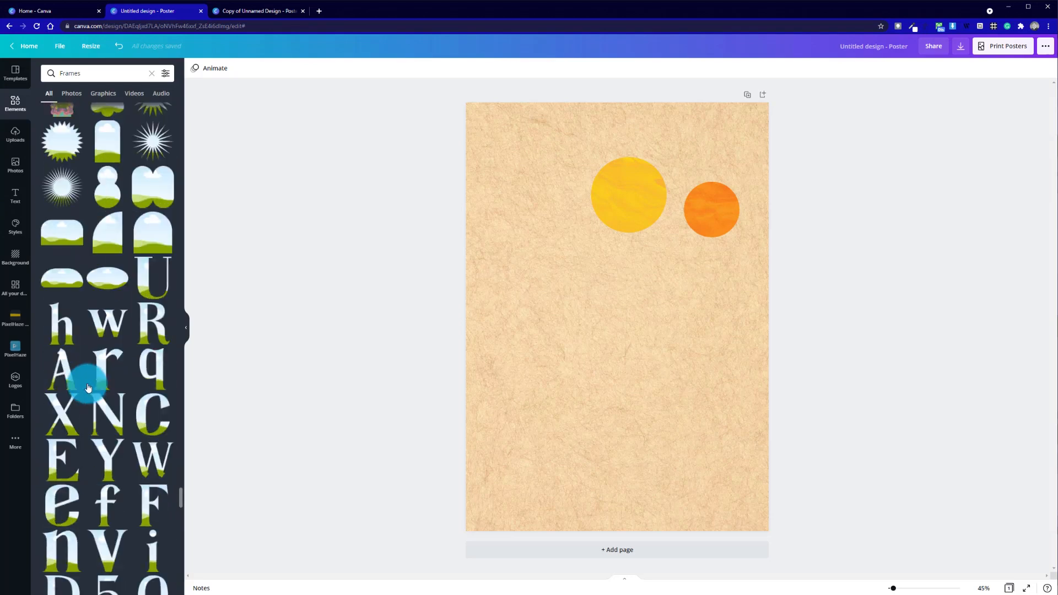
{"action": "scroll", "coordinate": [87, 384], "scroll_direction": "up", "scroll_amount": 3}
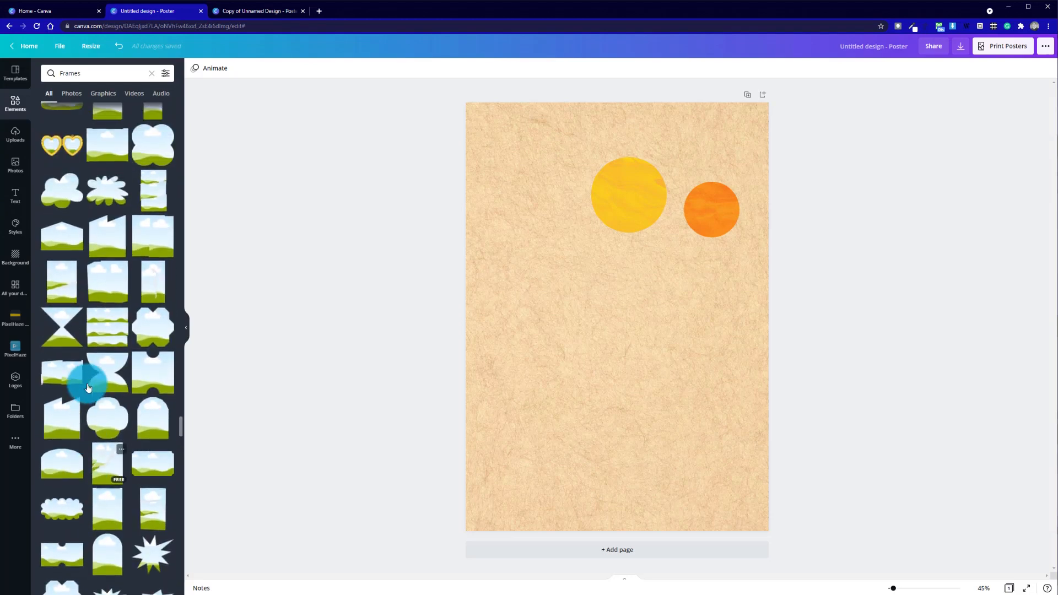
{"action": "scroll", "coordinate": [88, 388], "scroll_direction": "up", "scroll_amount": 6}
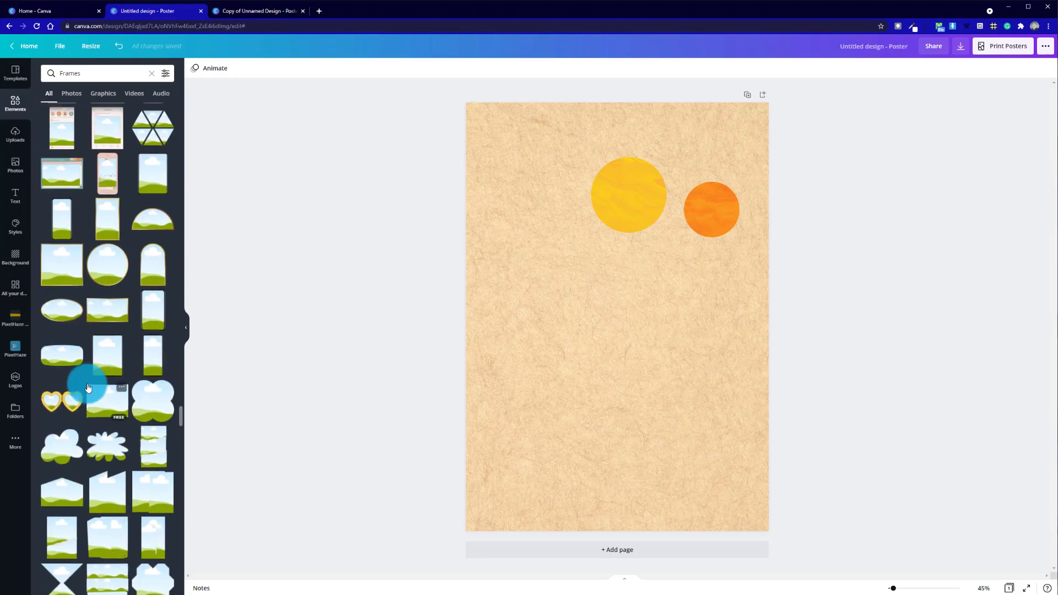
{"action": "scroll", "coordinate": [87, 387], "scroll_direction": "up", "scroll_amount": 7}
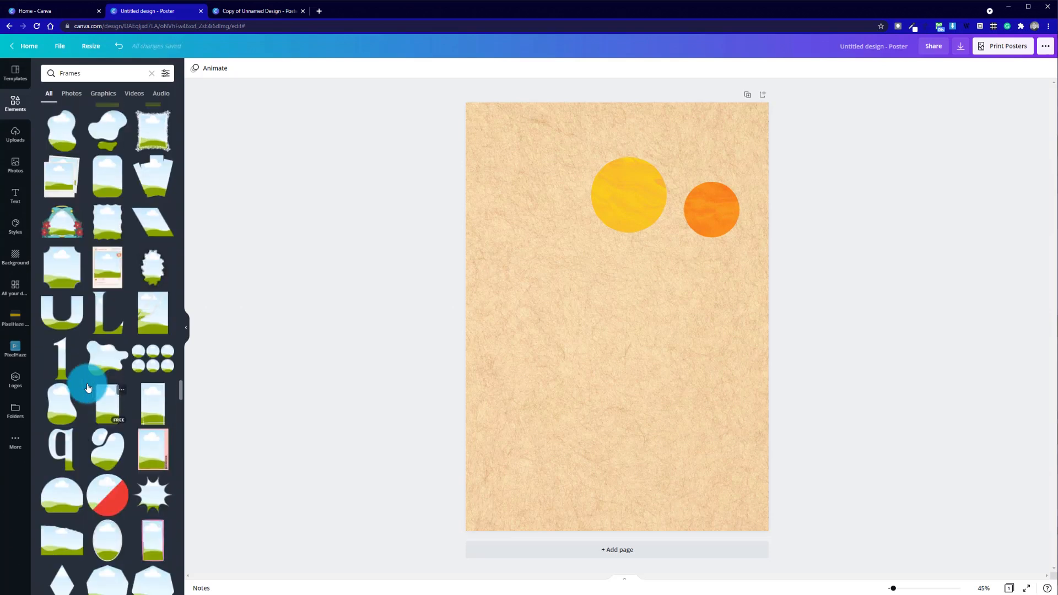
{"action": "scroll", "coordinate": [88, 387], "scroll_direction": "up", "scroll_amount": 7}
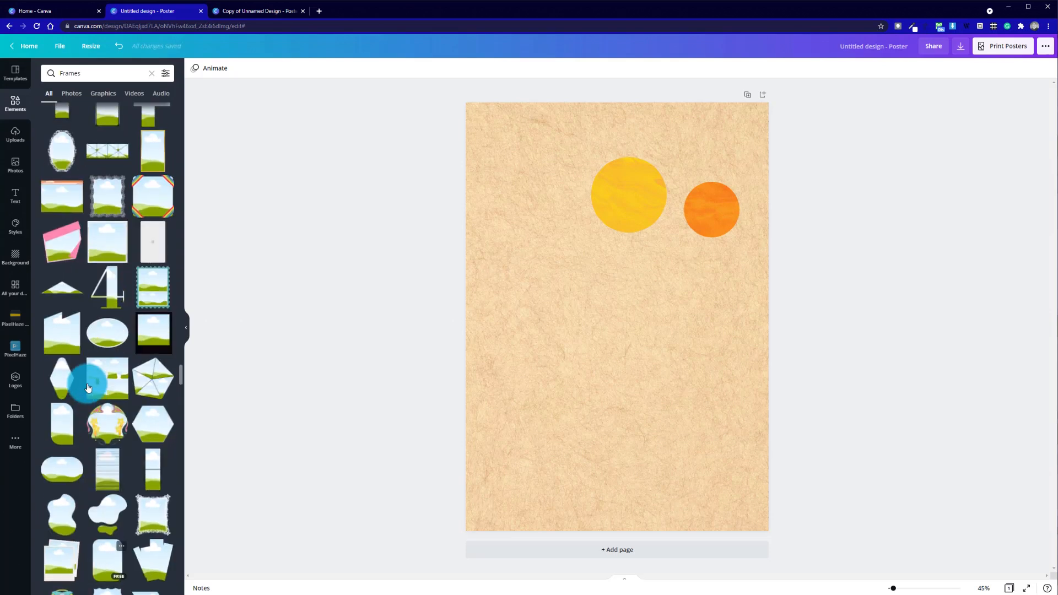
{"action": "scroll", "coordinate": [87, 388], "scroll_direction": "up", "scroll_amount": 3}
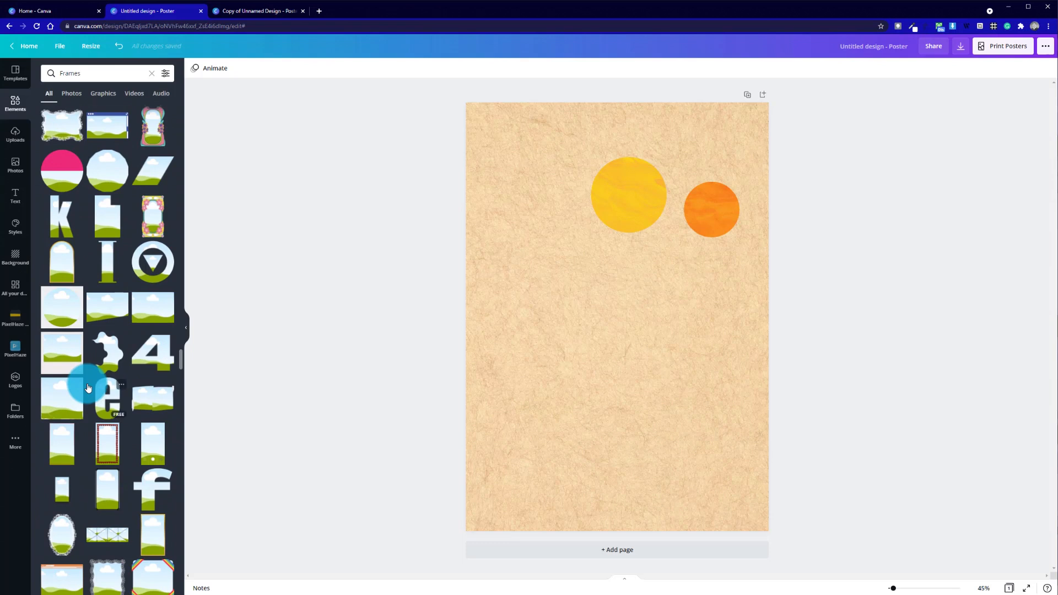
{"action": "scroll", "coordinate": [87, 388], "scroll_direction": "up", "scroll_amount": 4}
{"action": "scroll", "coordinate": [86, 385], "scroll_direction": "up", "scroll_amount": 3}
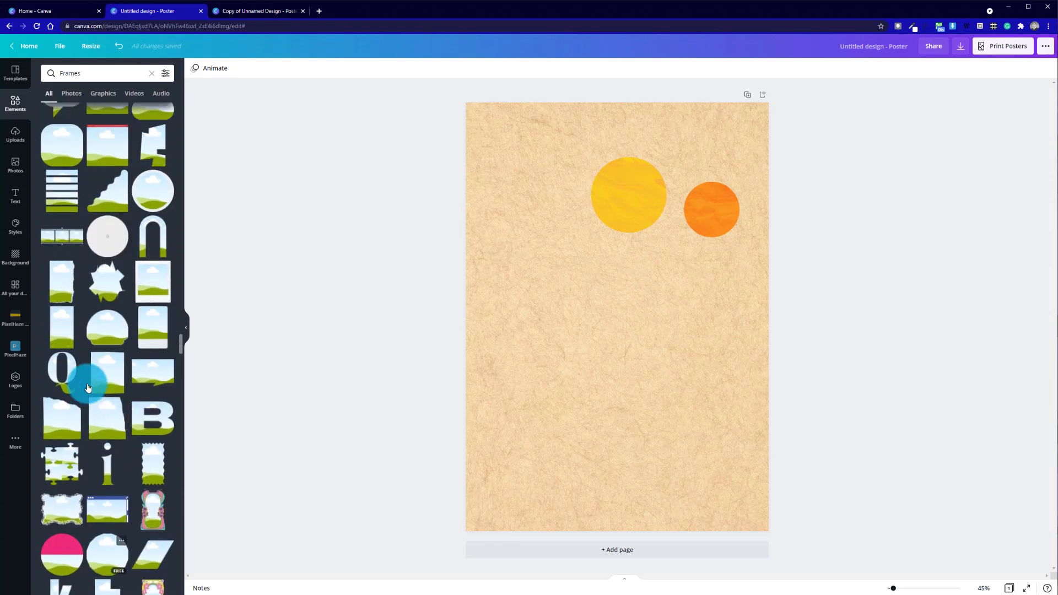
{"action": "scroll", "coordinate": [167, 459], "scroll_direction": "up", "scroll_amount": 1}
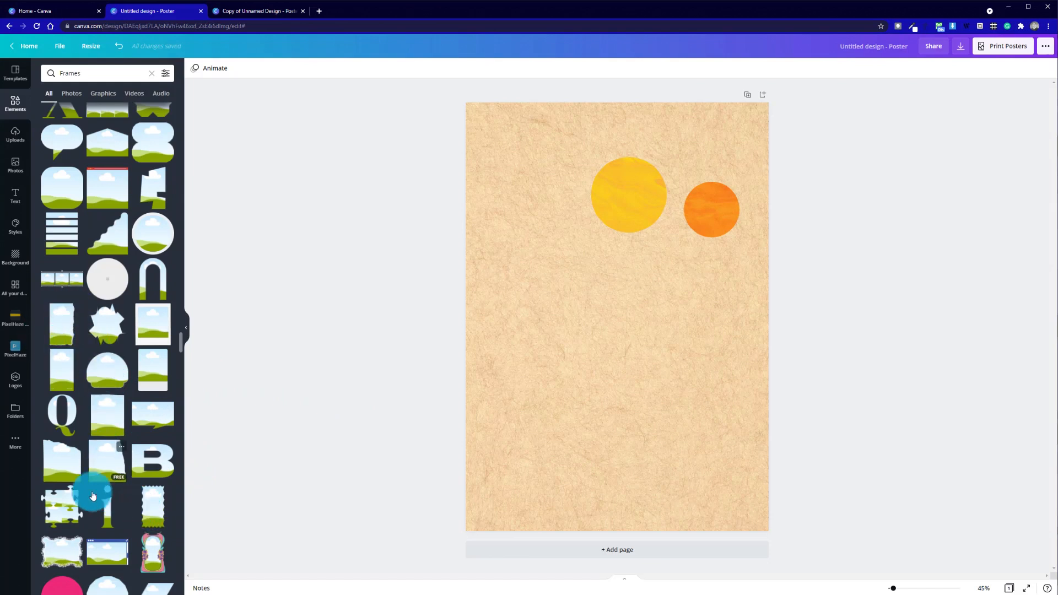
Add the torn-edge frame that slopes down to the right, enlarge it beyond the poster's width and place it across the poster's bottom
{"action": "left_click", "coordinate": [54, 461]}
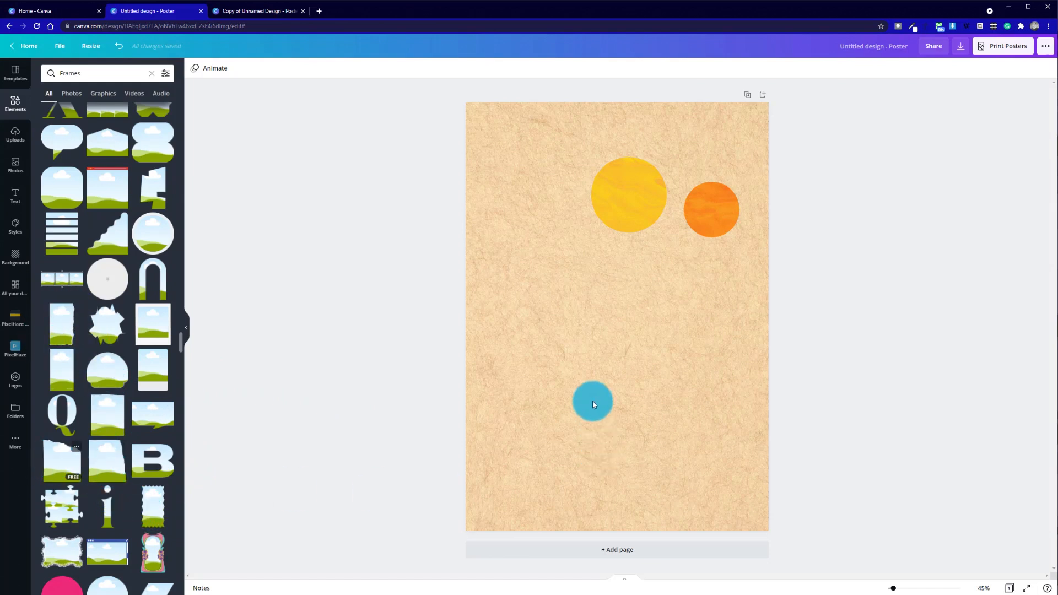
{"action": "left_click_drag", "start_coordinate": [596, 351], "coordinate": [878, 265]}
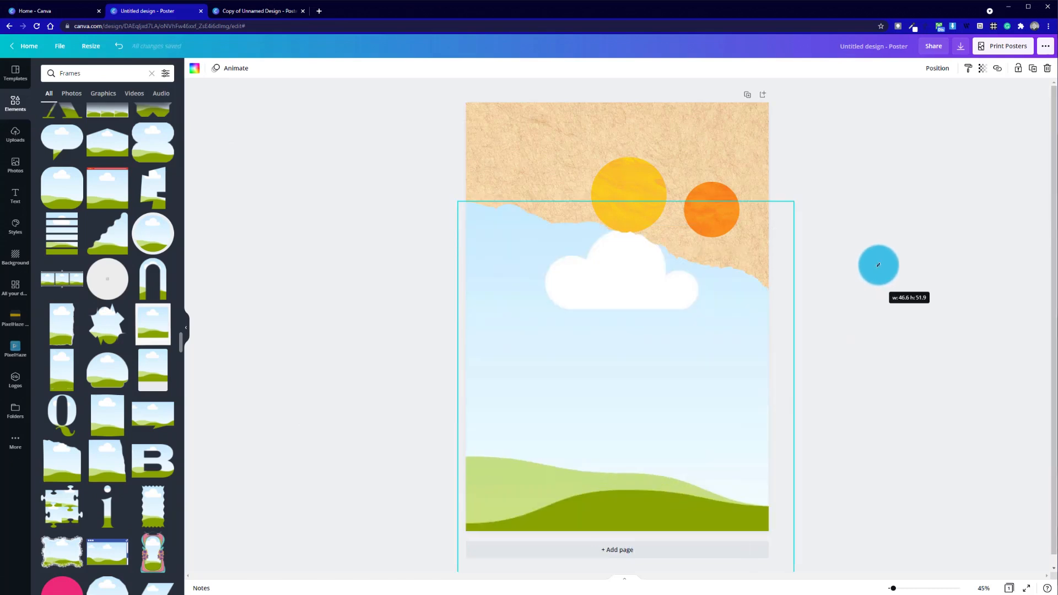
{"action": "left_click_drag", "start_coordinate": [619, 347], "coordinate": [611, 485]}
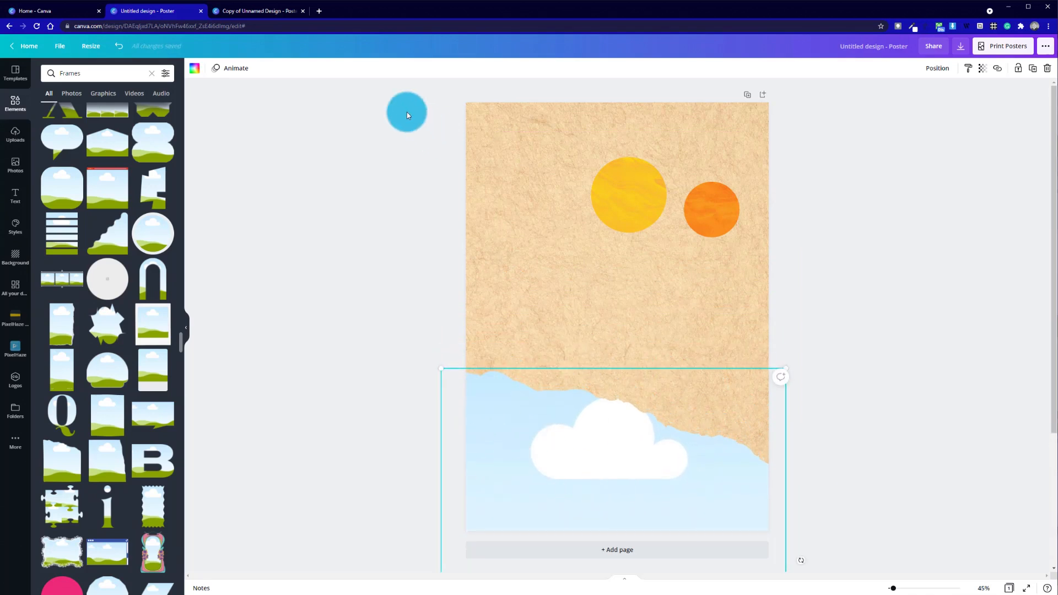
Compare the torn-edge frame with the dark foreground hill in the Copy of Unnamed Design poster, returning to the untitled poster
{"action": "left_click", "coordinate": [269, 14]}
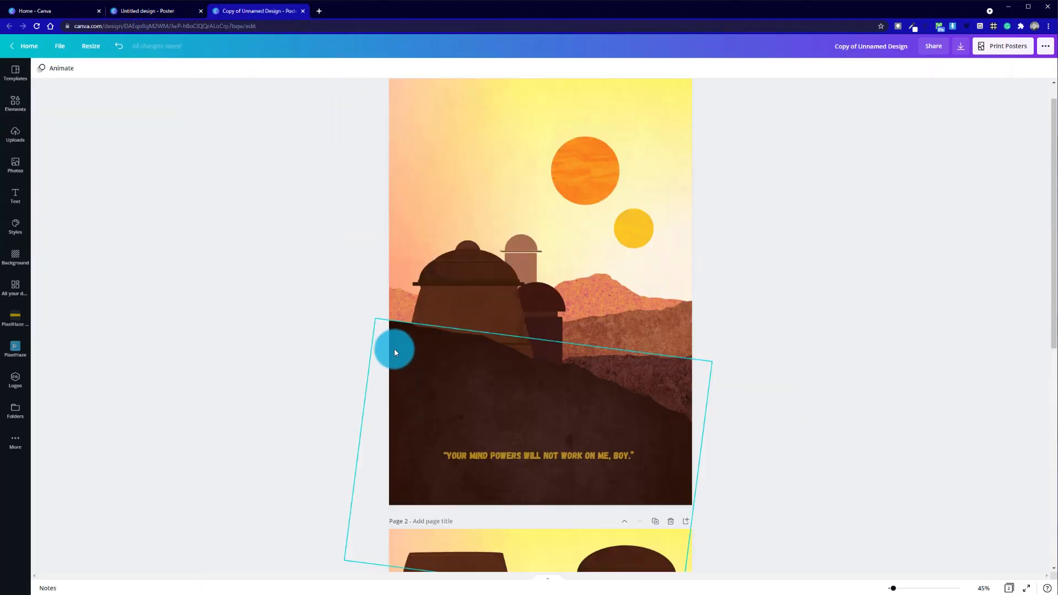
{"action": "left_click", "coordinate": [160, 13]}
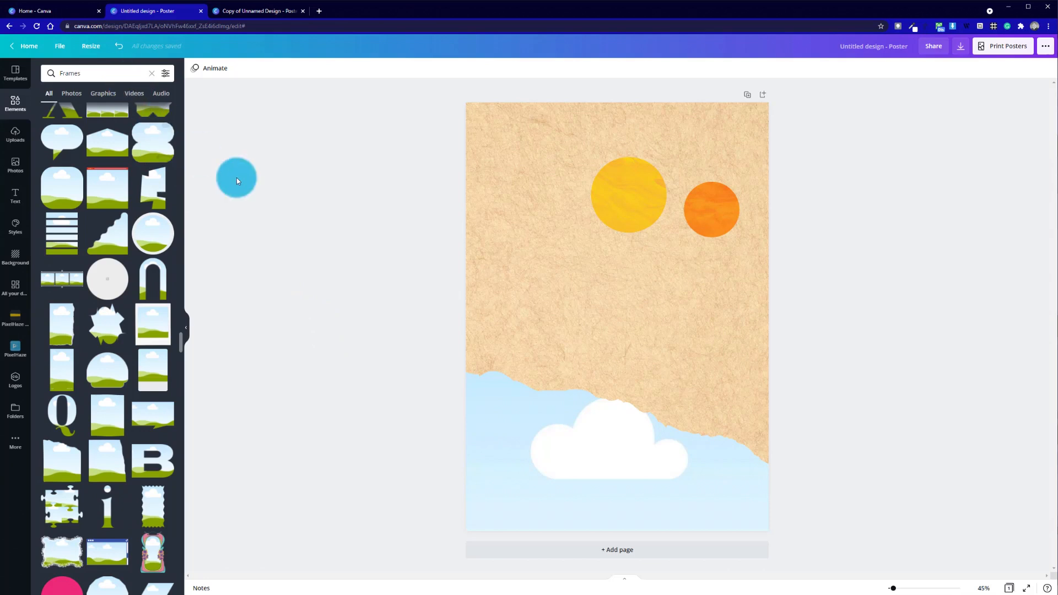
{"action": "left_click", "coordinate": [269, 11]}
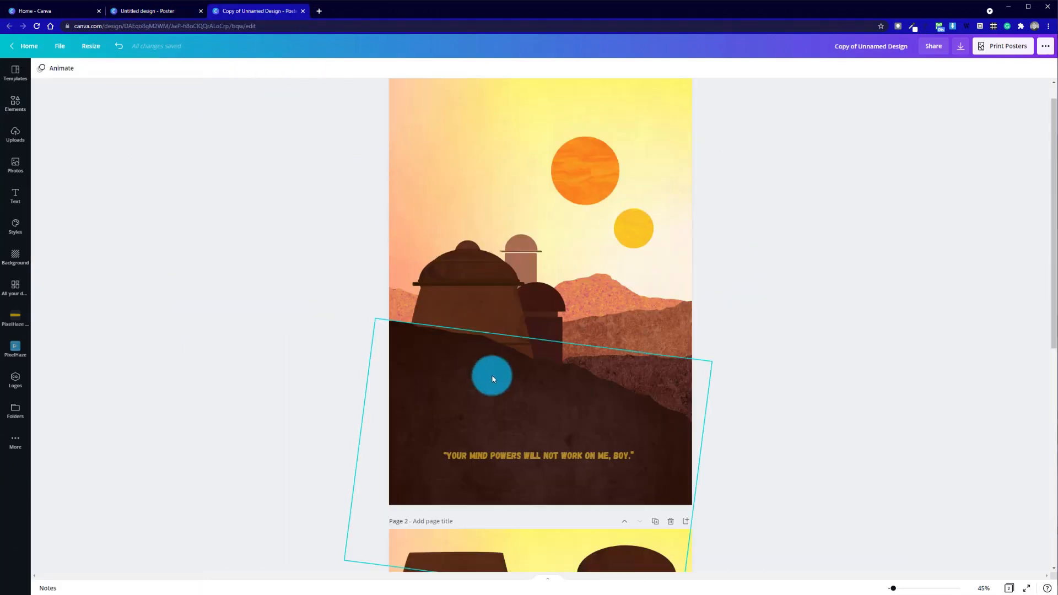
{"action": "left_click", "coordinate": [157, 11]}
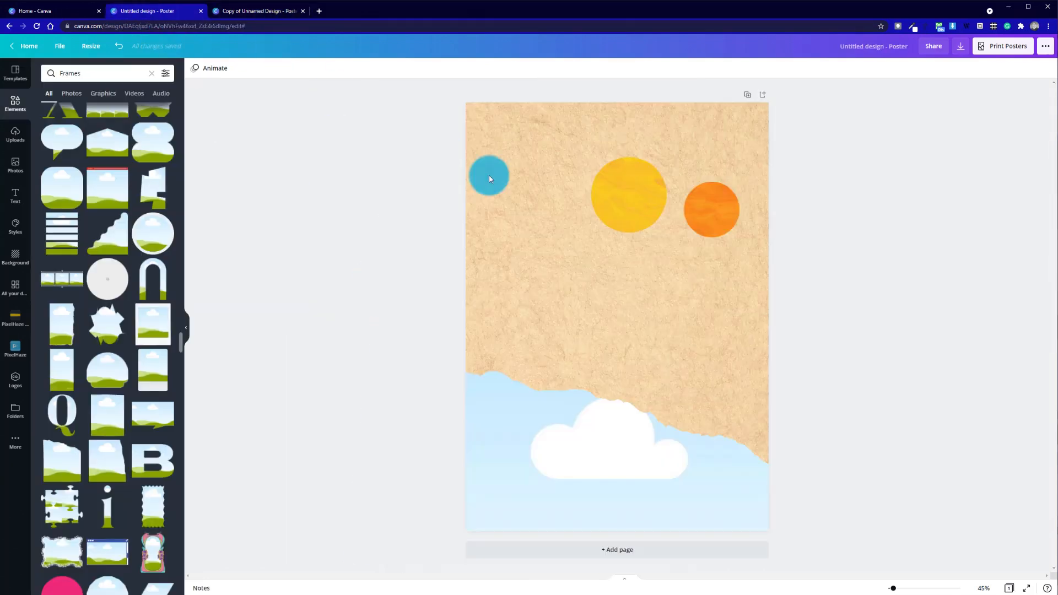
Select the torn-edge frame and replace the Frames search with a search for stone texture
{"action": "left_click", "coordinate": [541, 444]}
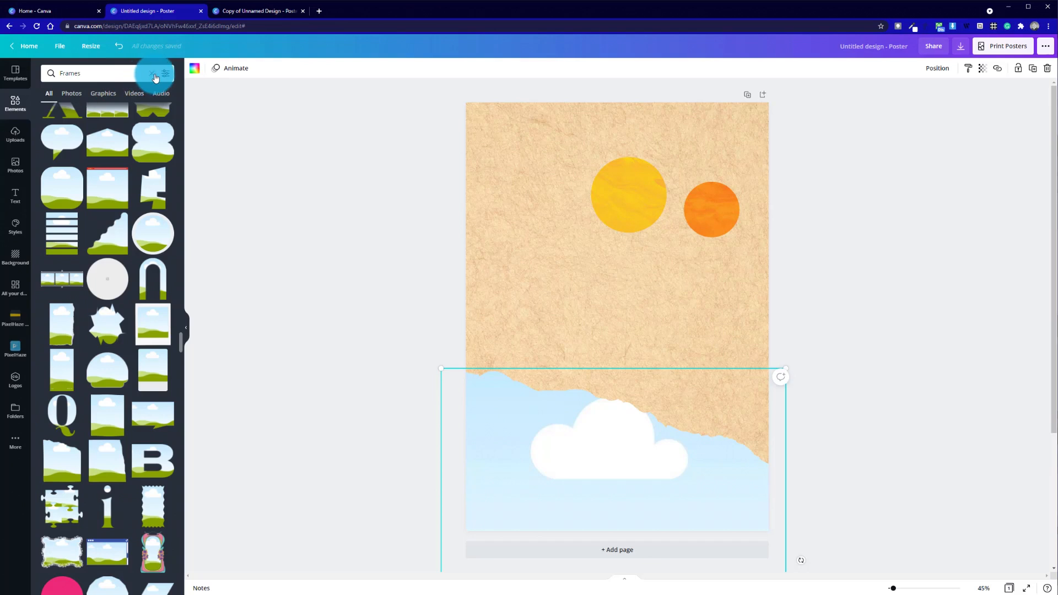
{"action": "left_click", "coordinate": [145, 75]}
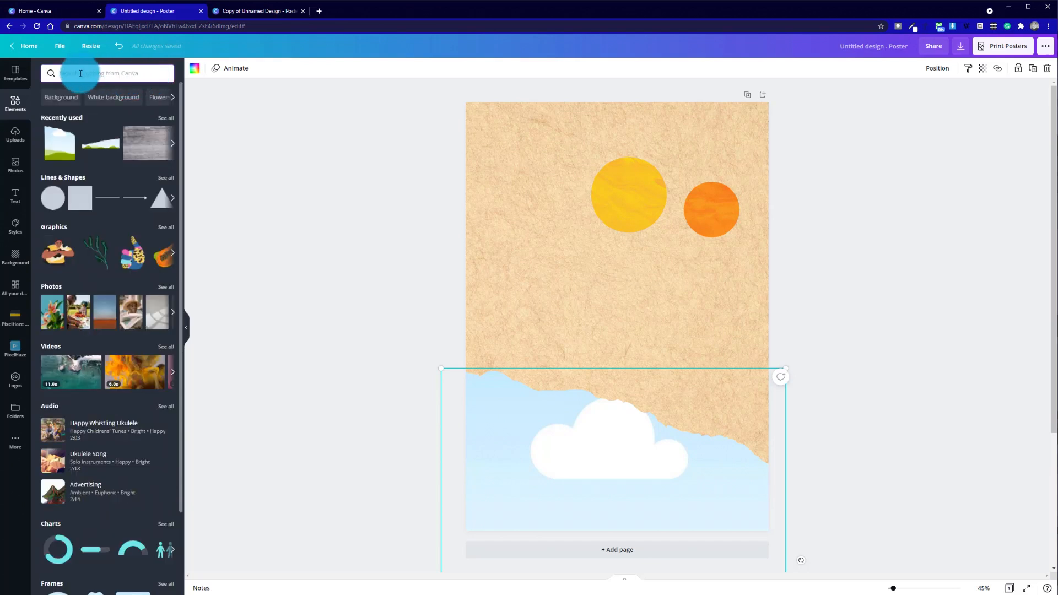
{"action": "type", "text": "stone"}
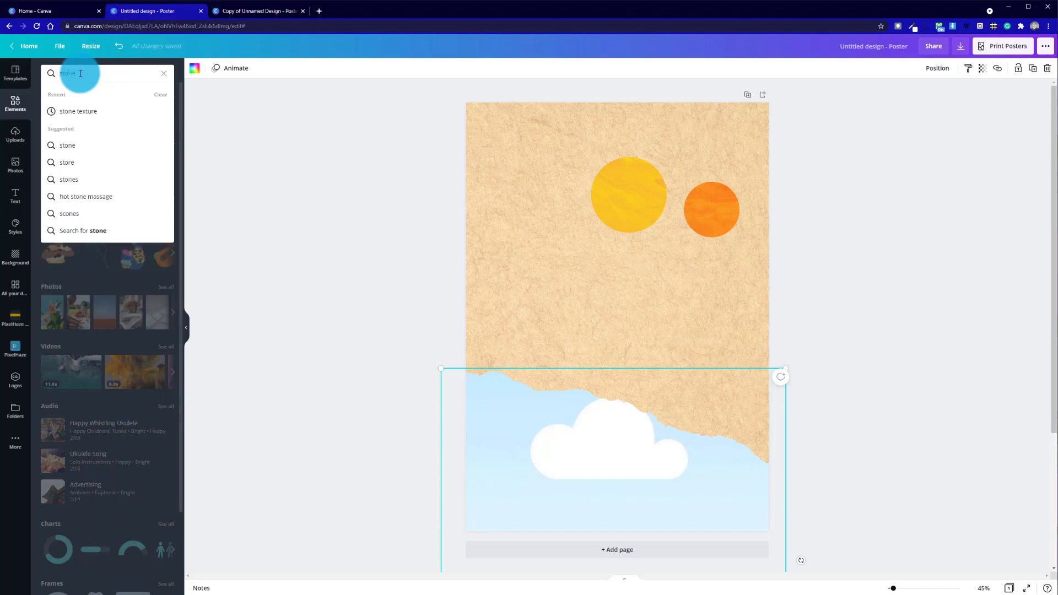
{"action": "left_click", "coordinate": [79, 110]}
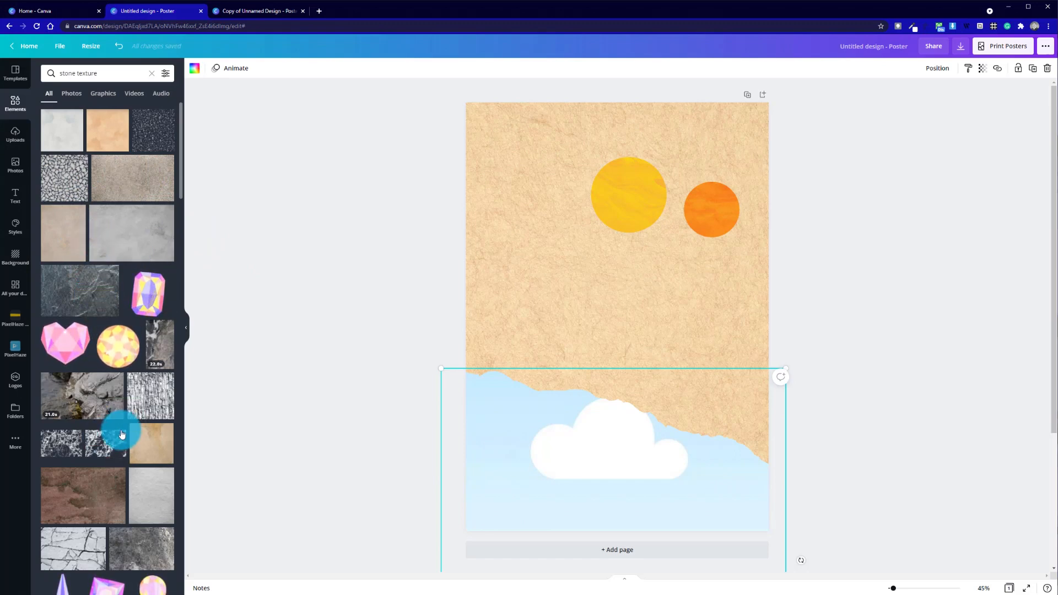
Fill the torn-edge frame with the dark slate rock photo from the stone texture results
{"action": "scroll", "coordinate": [118, 430], "scroll_direction": "down", "scroll_amount": 3}
{"action": "scroll", "coordinate": [122, 431], "scroll_direction": "down", "scroll_amount": 5}
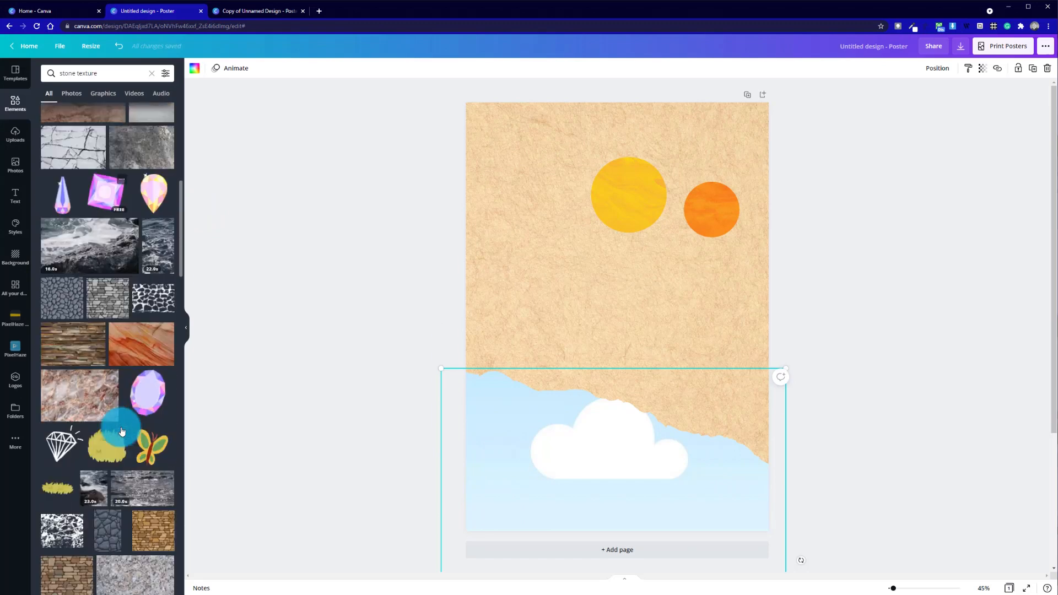
{"action": "scroll", "coordinate": [121, 417], "scroll_direction": "down", "scroll_amount": 6}
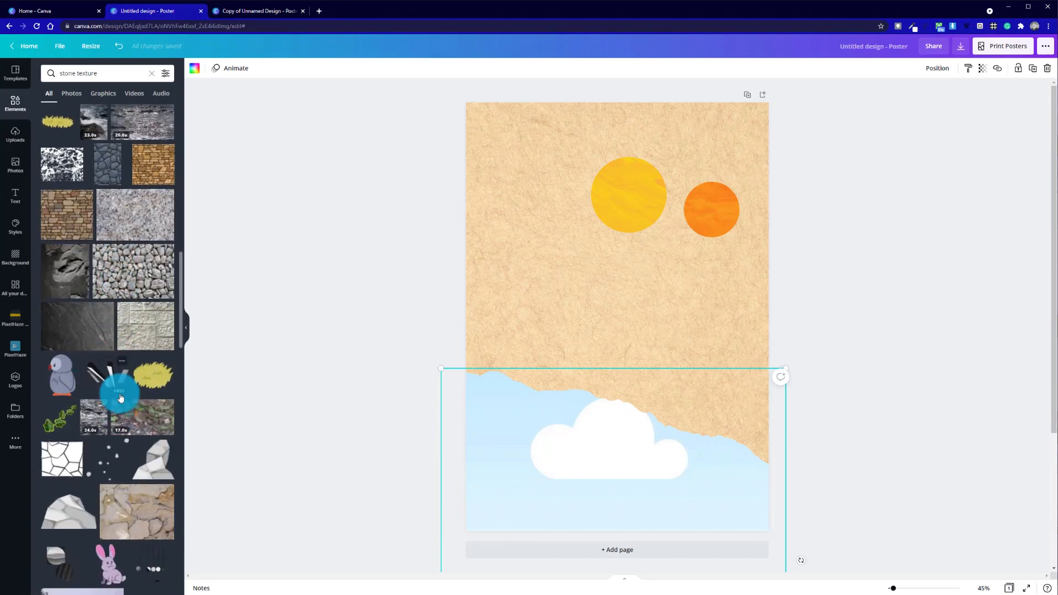
{"action": "scroll", "coordinate": [119, 386], "scroll_direction": "down", "scroll_amount": 2}
{"action": "scroll", "coordinate": [119, 396], "scroll_direction": "down", "scroll_amount": 8}
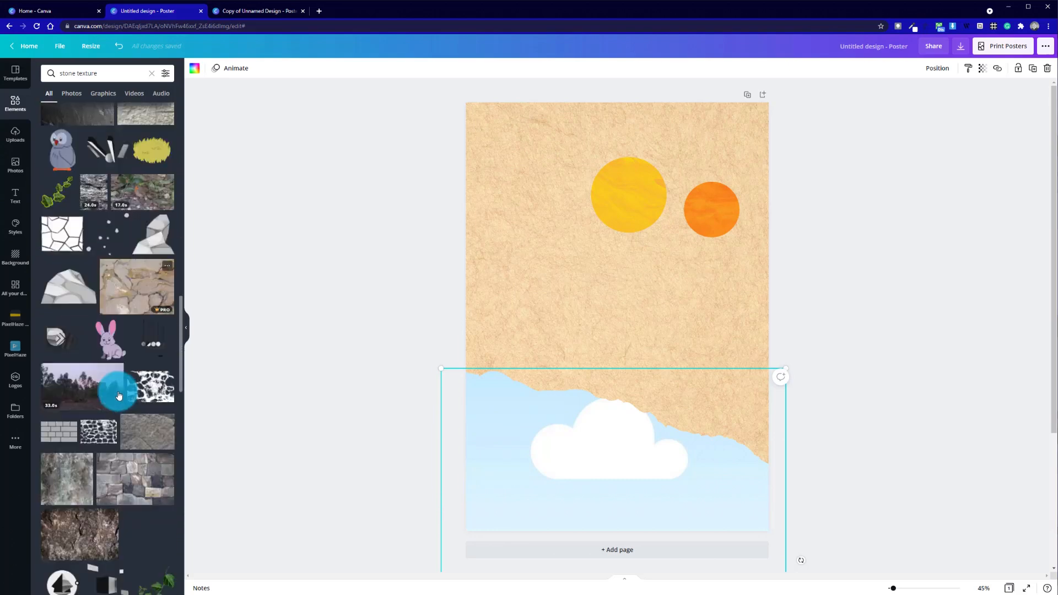
{"action": "scroll", "coordinate": [119, 395], "scroll_direction": "down", "scroll_amount": 4}
{"action": "scroll", "coordinate": [119, 396], "scroll_direction": "down", "scroll_amount": 4}
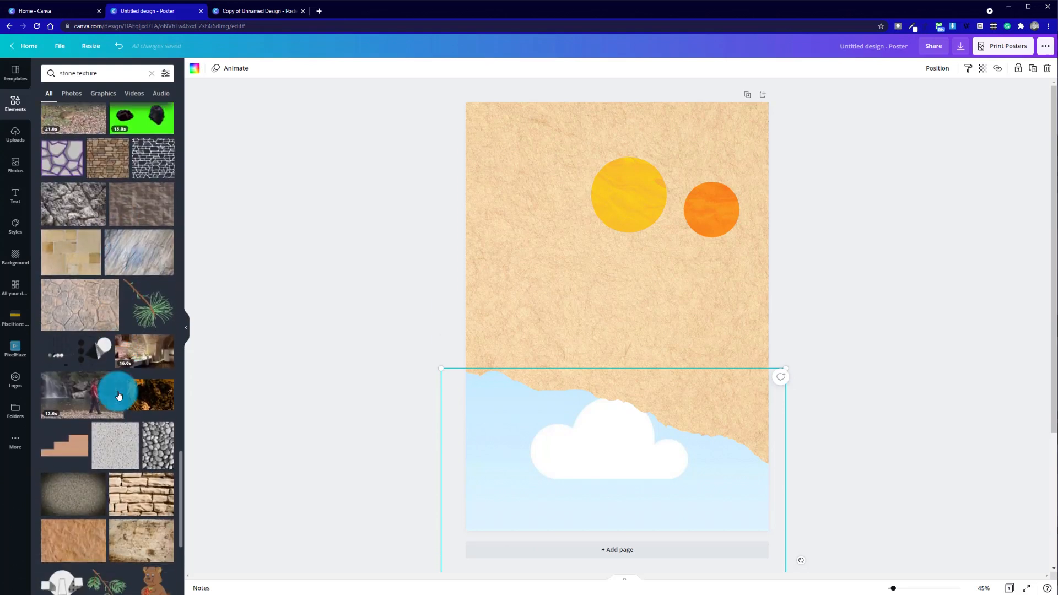
{"action": "scroll", "coordinate": [119, 396], "scroll_direction": "down", "scroll_amount": 2}
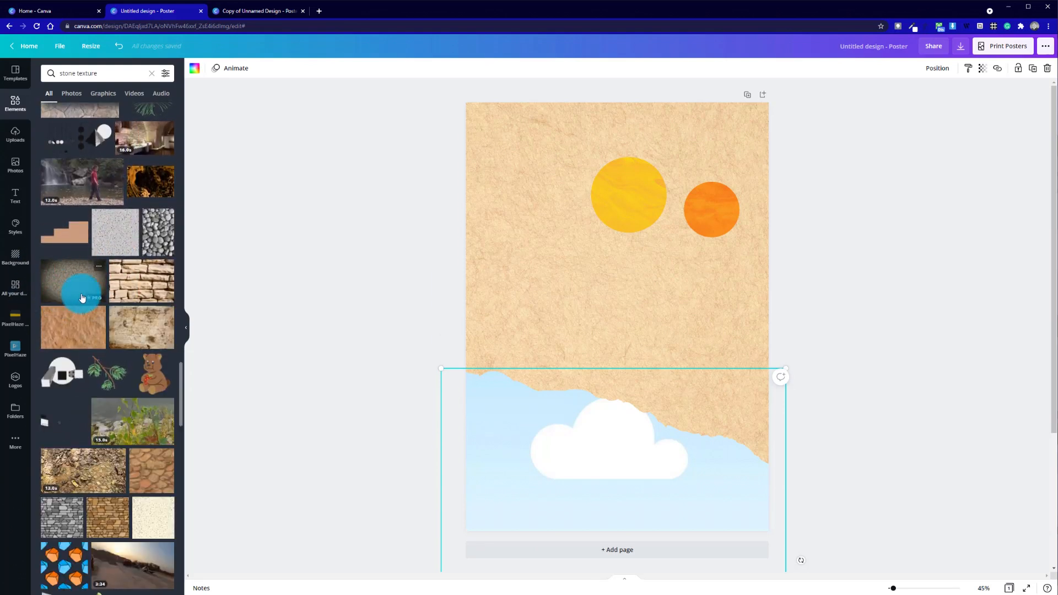
{"action": "scroll", "coordinate": [102, 357], "scroll_direction": "down", "scroll_amount": 8}
{"action": "scroll", "coordinate": [102, 357], "scroll_direction": "down", "scroll_amount": 6}
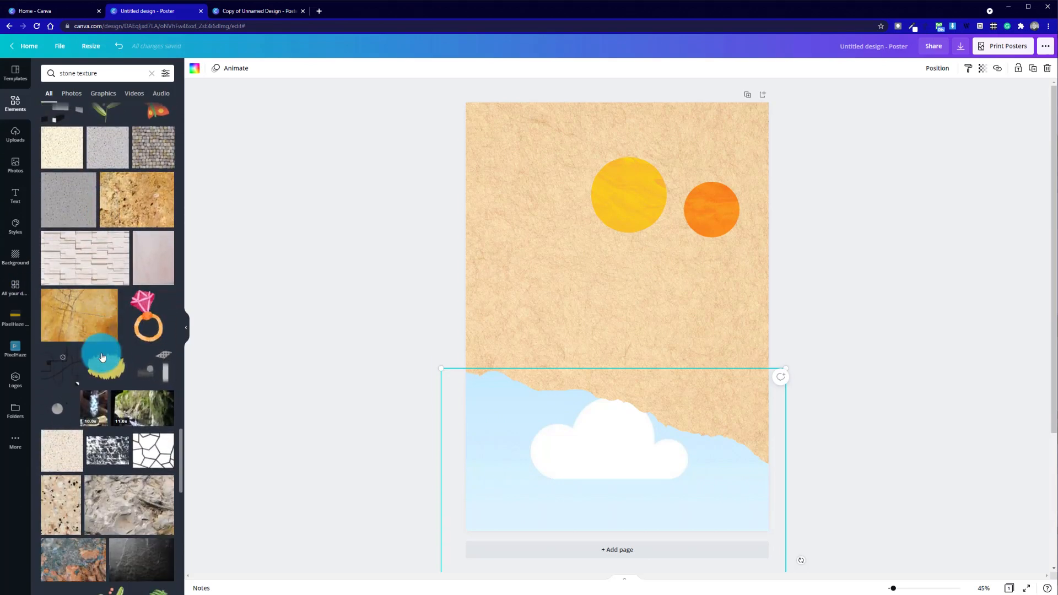
{"action": "scroll", "coordinate": [102, 357], "scroll_direction": "down", "scroll_amount": 1}
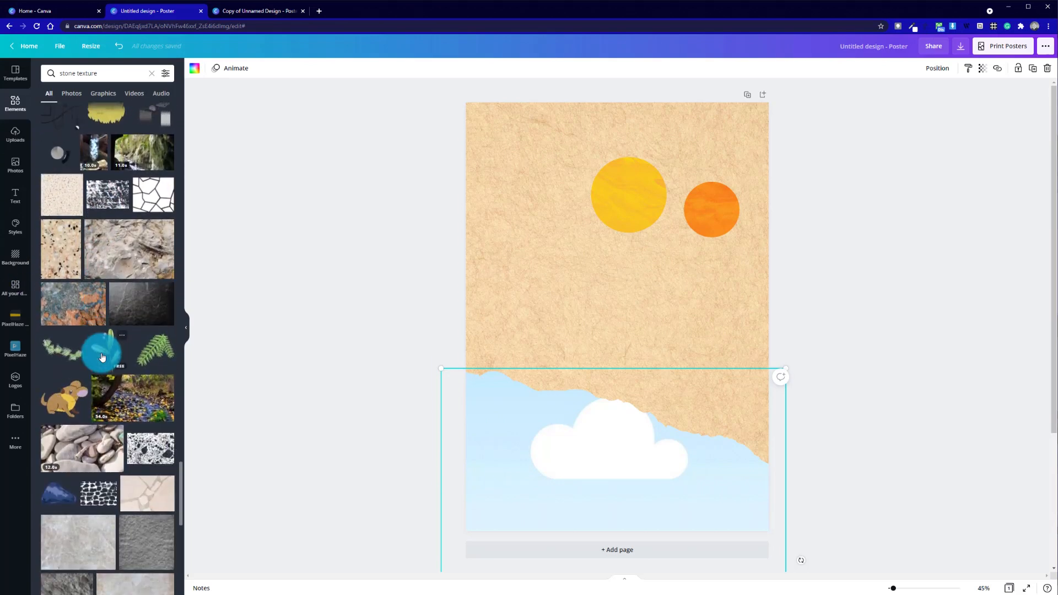
{"action": "left_click_drag", "start_coordinate": [130, 307], "coordinate": [564, 410]}
{"action": "left_click", "coordinate": [861, 461]}
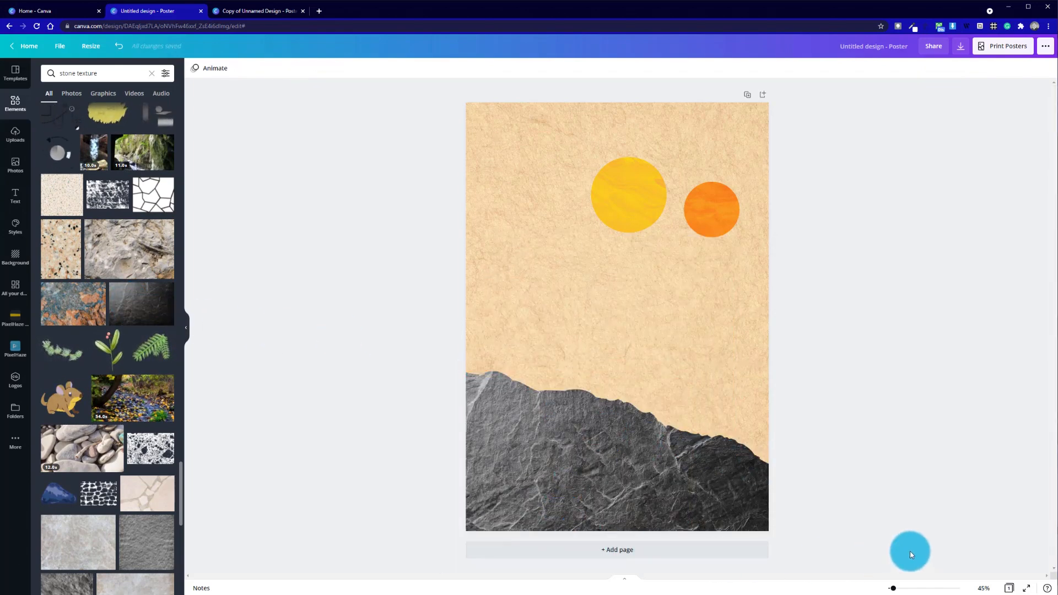
Give the stone hill image the Hazel filter from the Soft group of the Photogenic effects
{"action": "left_click", "coordinate": [517, 484]}
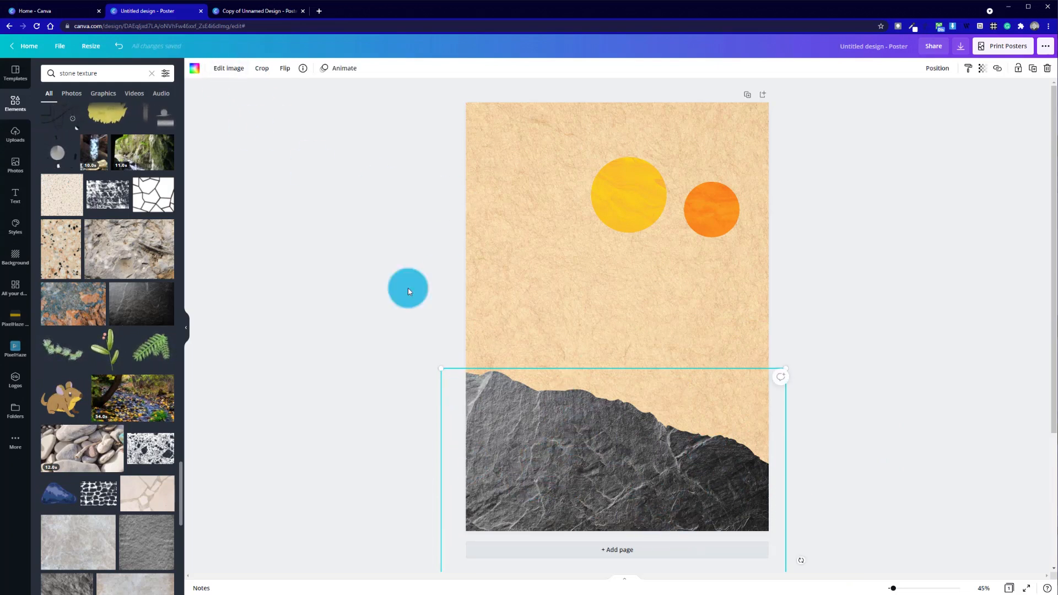
{"action": "left_click", "coordinate": [226, 71]}
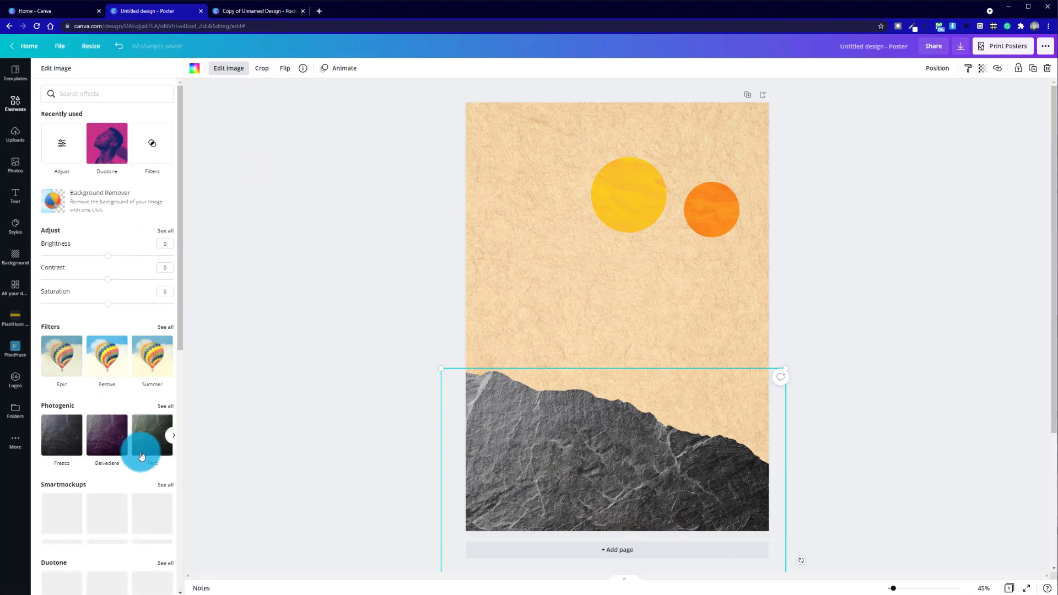
{"action": "left_click", "coordinate": [172, 438]}
{"action": "left_click", "coordinate": [172, 438]}
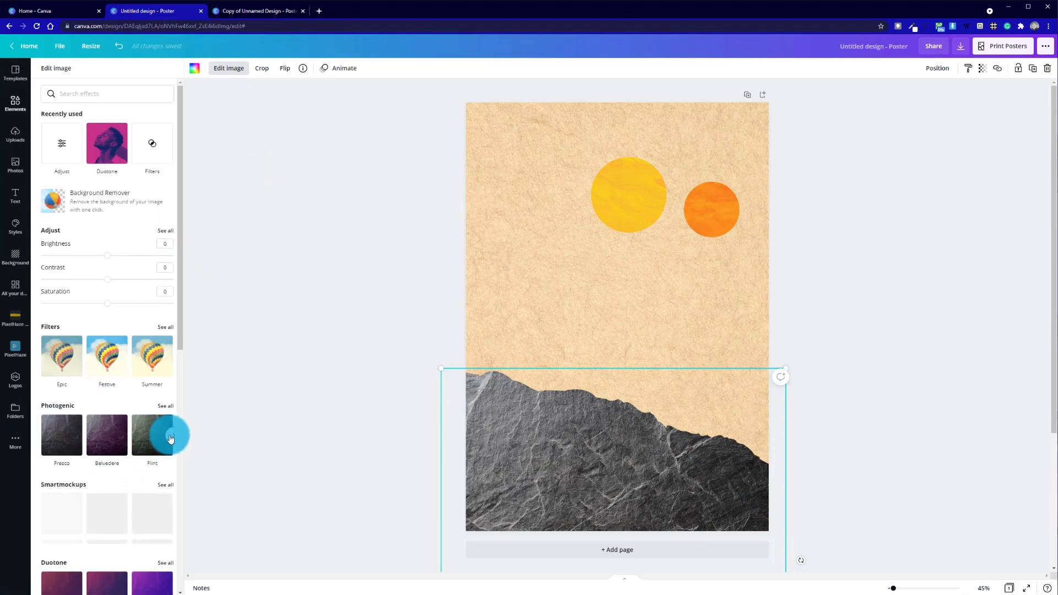
{"action": "left_click", "coordinate": [172, 438]}
{"action": "left_click", "coordinate": [172, 439]}
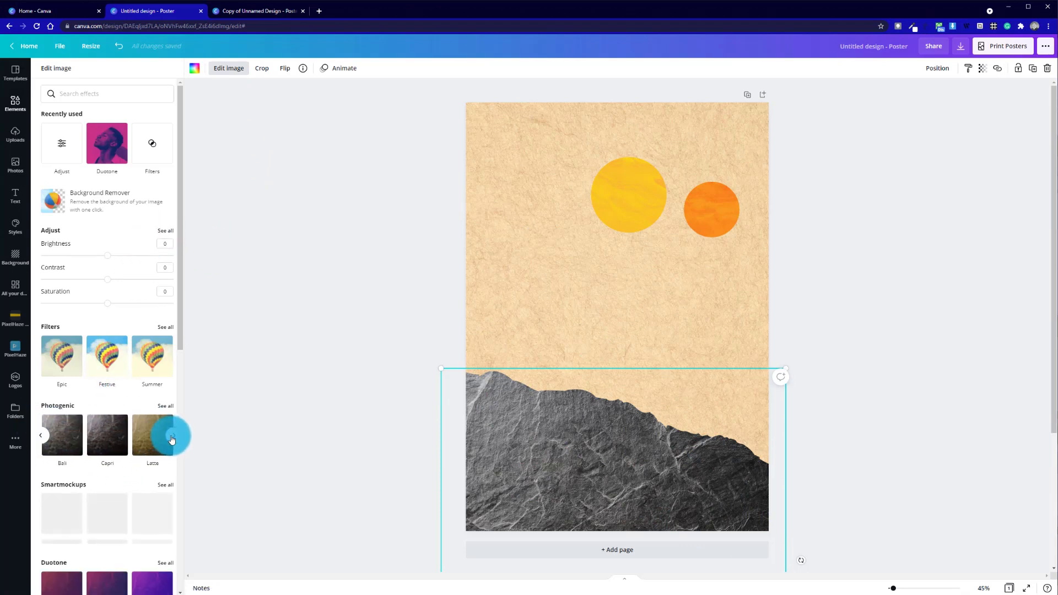
{"action": "left_click", "coordinate": [172, 438]}
{"action": "left_click", "coordinate": [172, 438]}
{"action": "left_click", "coordinate": [172, 439]}
{"action": "left_click", "coordinate": [172, 437]}
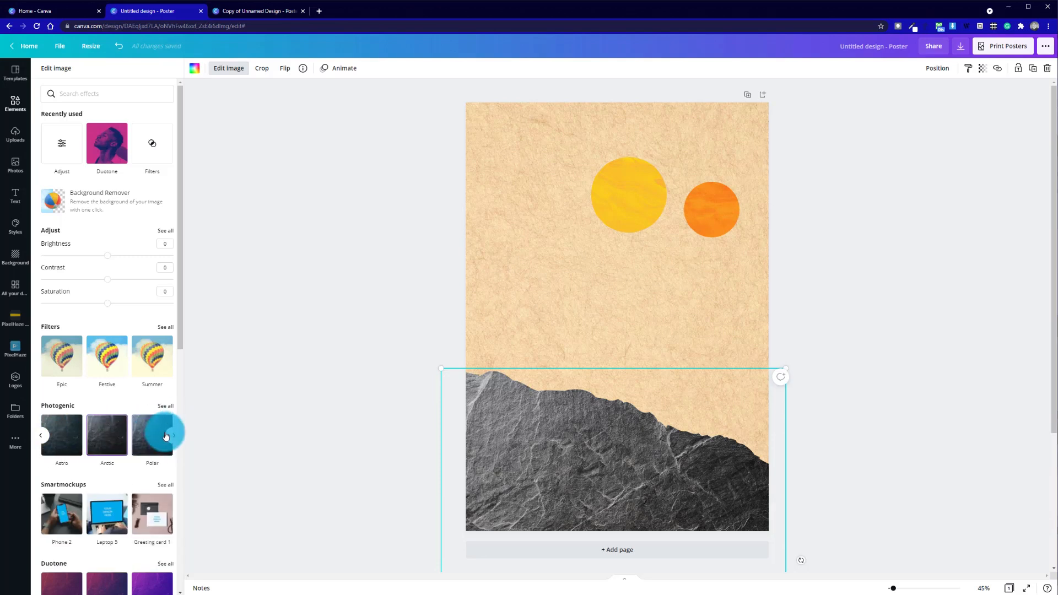
{"action": "left_click", "coordinate": [162, 407]}
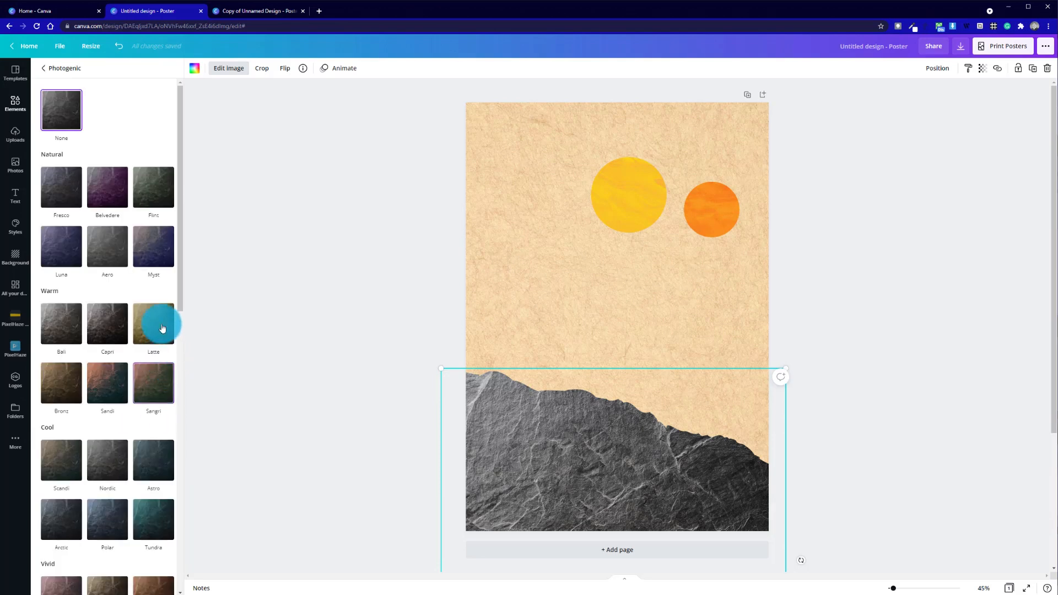
{"action": "scroll", "coordinate": [110, 414], "scroll_direction": "down", "scroll_amount": 10}
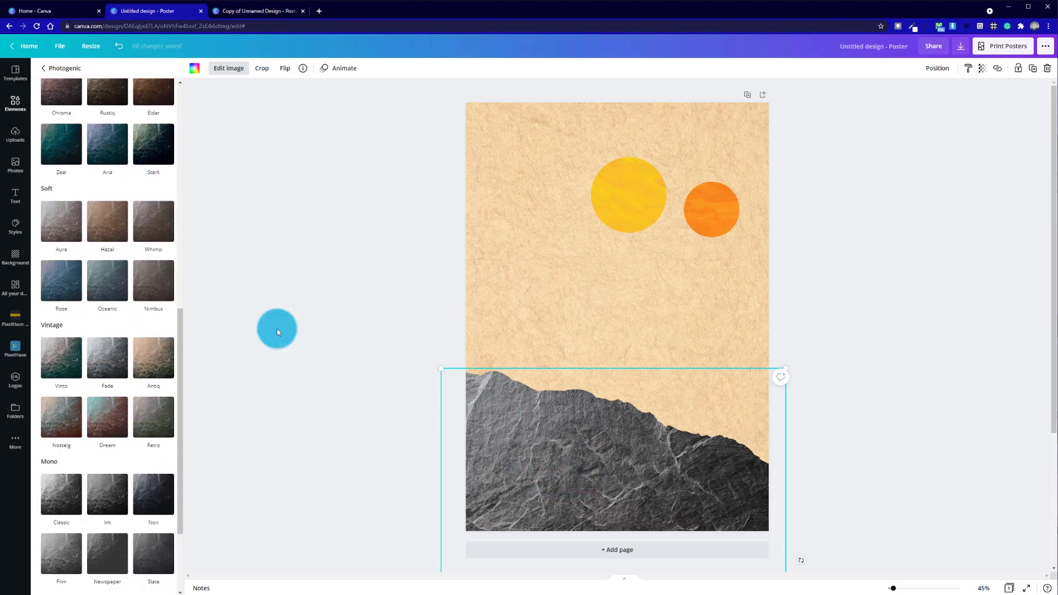
{"action": "left_click", "coordinate": [110, 220]}
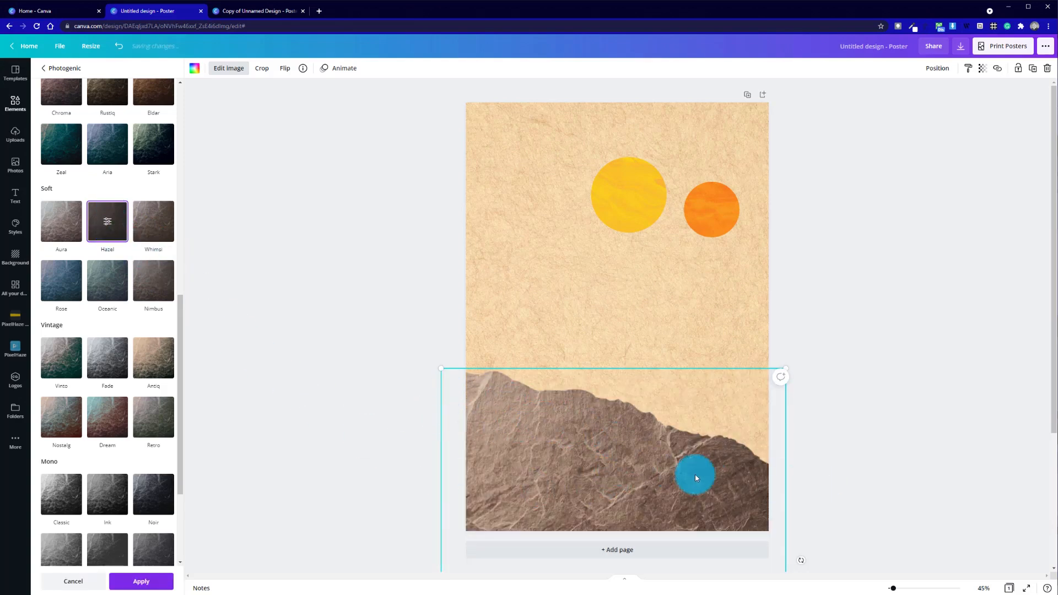
{"action": "left_click", "coordinate": [15, 103]}
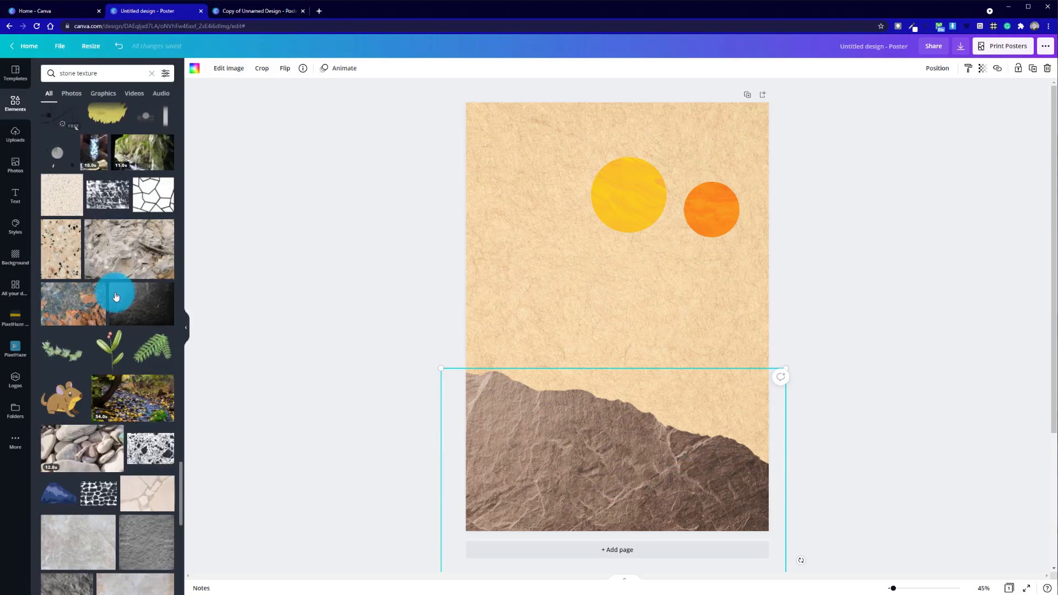
{"action": "scroll", "coordinate": [116, 421], "scroll_direction": "down", "scroll_amount": 10}
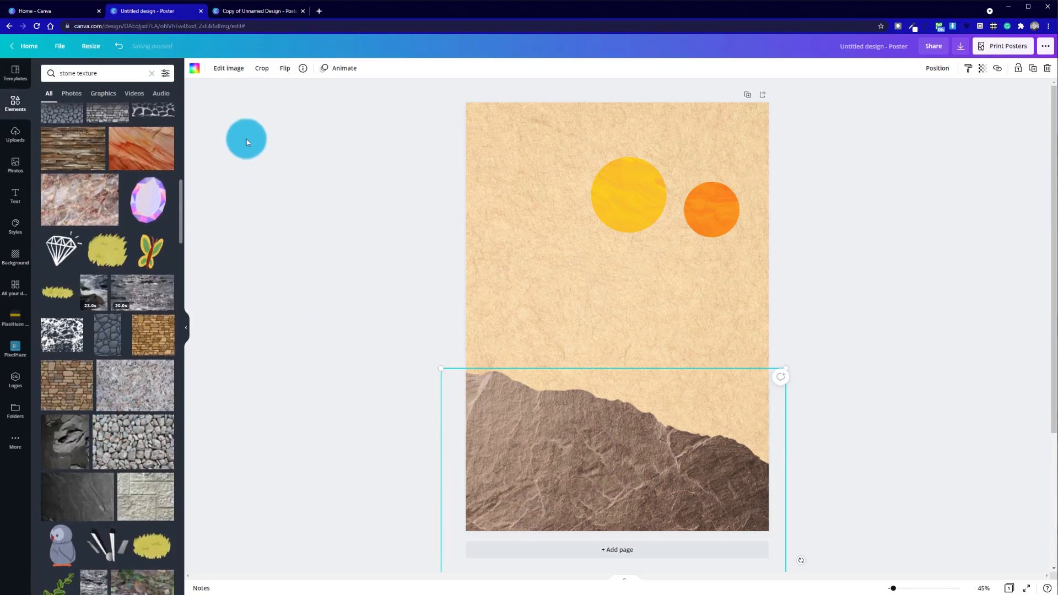
Add the Dawn Duotone effect to the stone hill image
{"action": "left_click", "coordinate": [231, 68]}
{"action": "scroll", "coordinate": [91, 364], "scroll_direction": "down", "scroll_amount": 5}
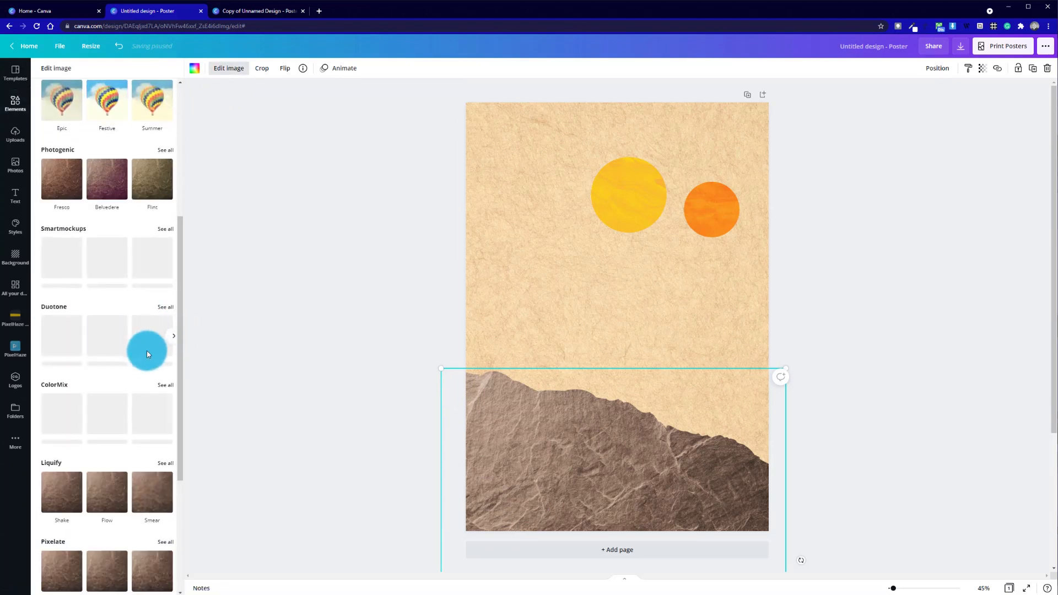
{"action": "left_click", "coordinate": [170, 308]}
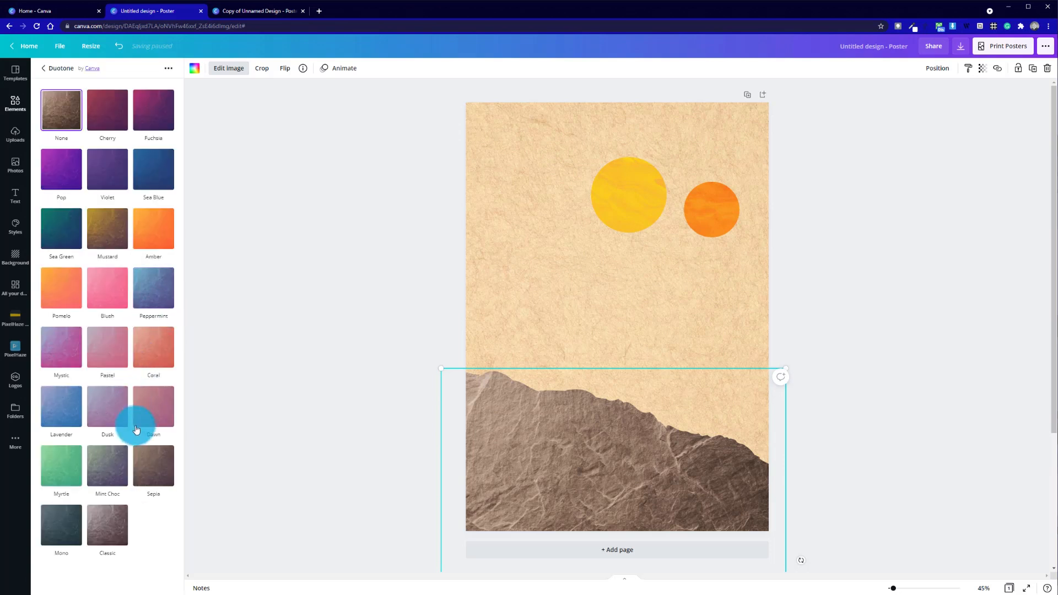
{"action": "left_click", "coordinate": [168, 340]}
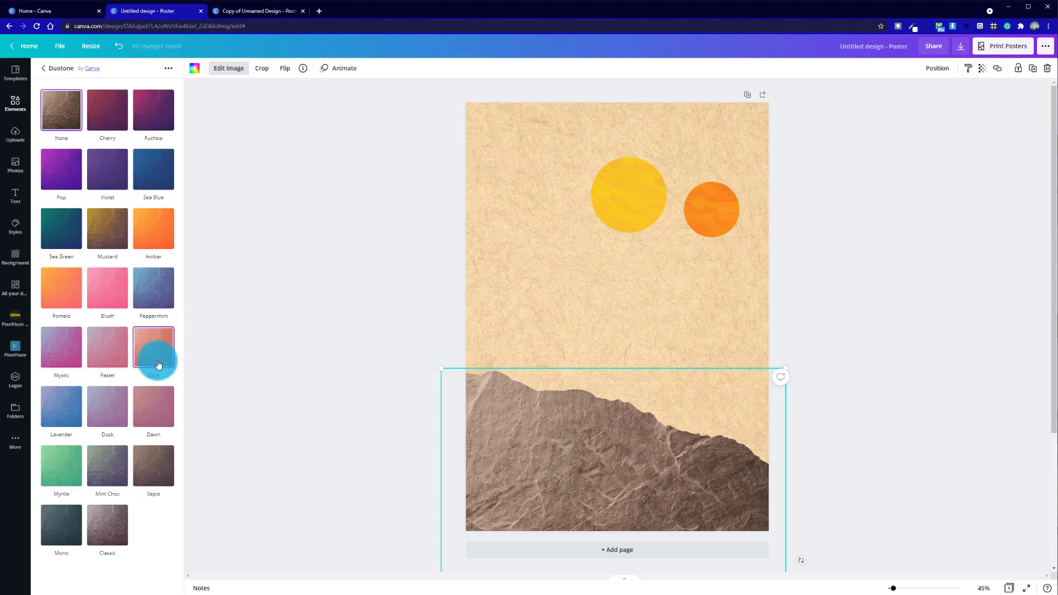
{"action": "left_click", "coordinate": [152, 399]}
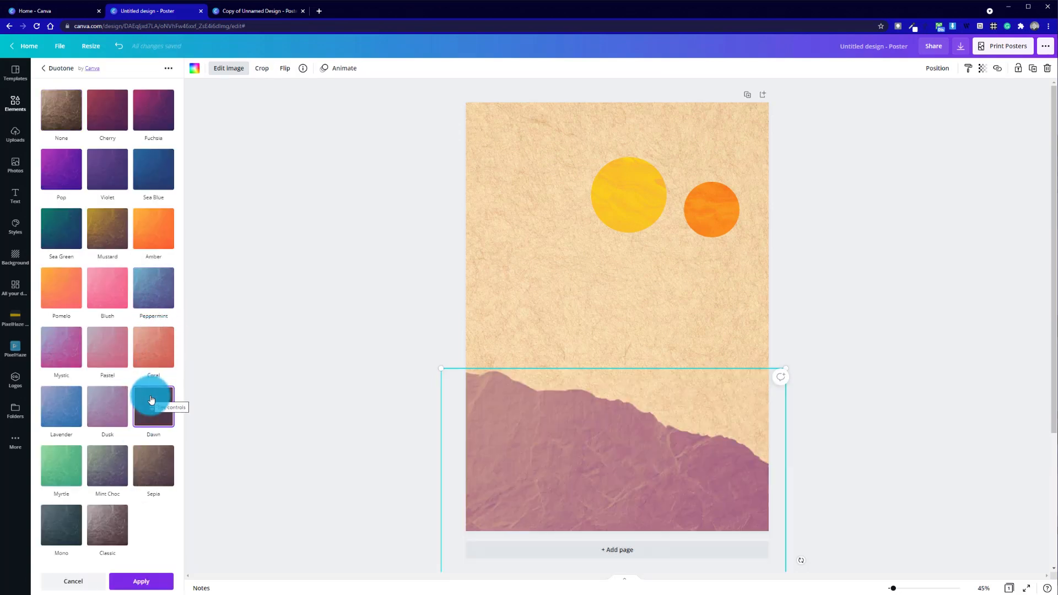
Set the shadows colour of the hill's Dawn duotone to a dark purple, #490937
{"action": "left_click", "coordinate": [155, 408]}
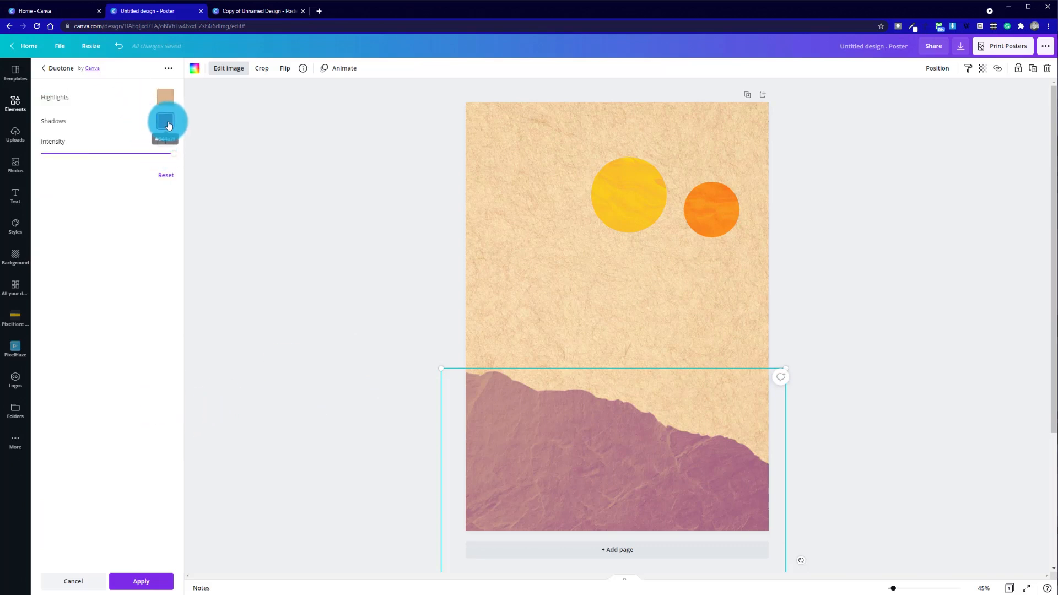
{"action": "left_click", "coordinate": [168, 94]}
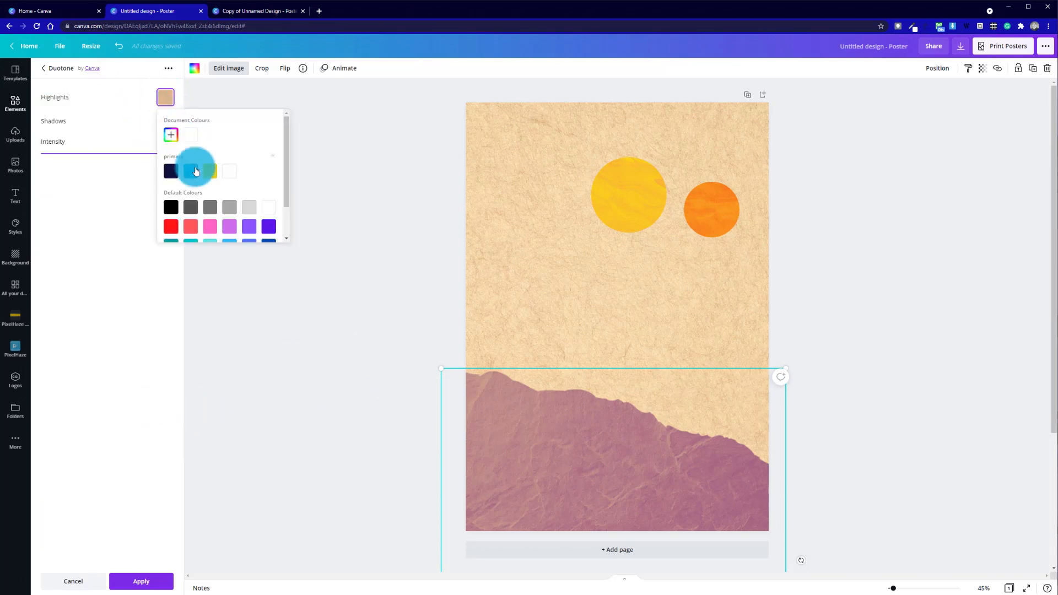
{"action": "scroll", "coordinate": [206, 192], "scroll_direction": "down", "scroll_amount": 2}
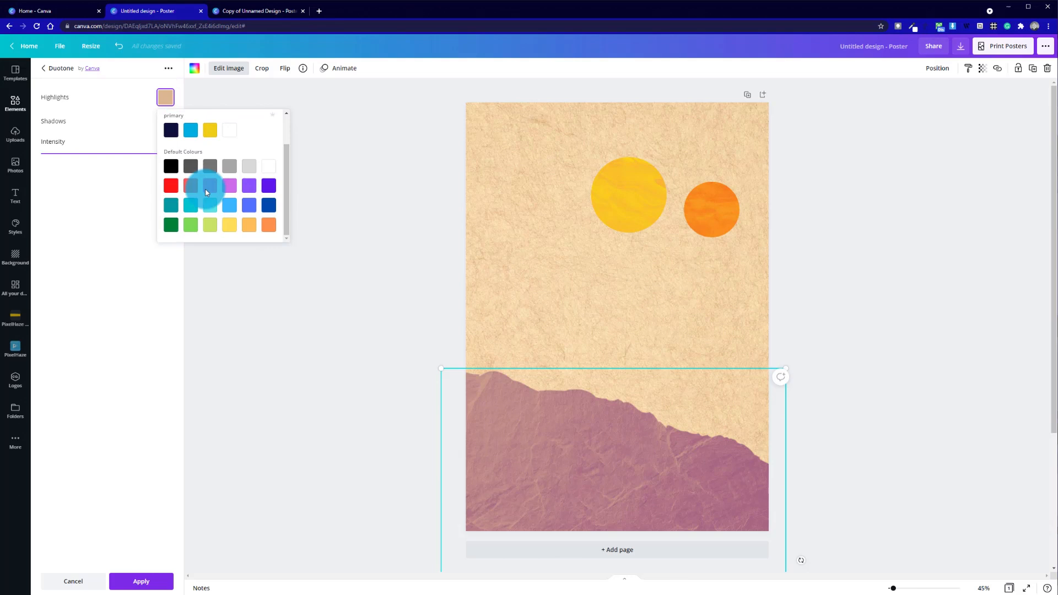
{"action": "left_click", "coordinate": [143, 122]}
{"action": "left_click", "coordinate": [165, 121]}
{"action": "left_click", "coordinate": [171, 159]}
{"action": "left_click_drag", "start_coordinate": [200, 199], "coordinate": [234, 219]}
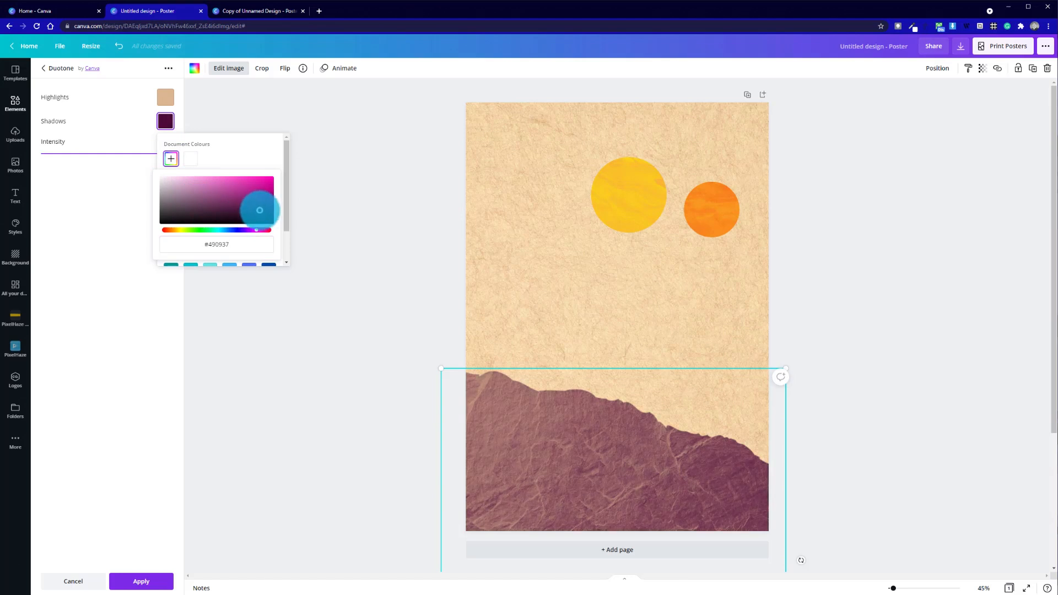
Set the highlights colour of the hill's Dawn duotone to a light peach-orange, #FFAC8D
{"action": "left_click", "coordinate": [165, 98]}
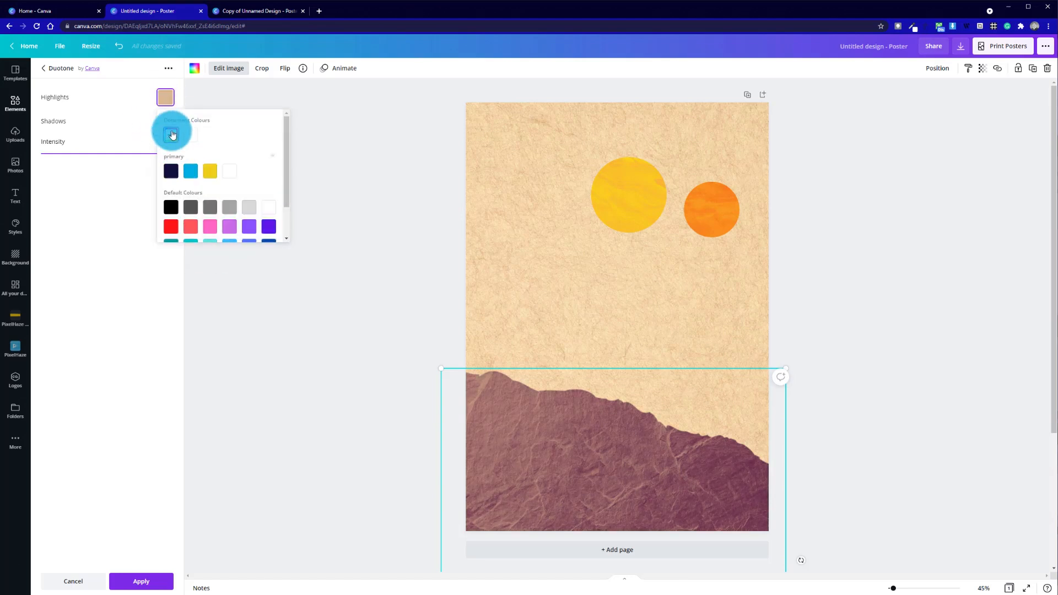
{"action": "left_click", "coordinate": [172, 133]}
{"action": "mouse_move", "coordinate": [172, 206]}
{"action": "left_mouse_down"}
{"action": "mouse_move", "coordinate": [269, 214]}
{"action": "mouse_move", "coordinate": [173, 205]}
{"action": "left_mouse_up"}
{"action": "left_click_drag", "start_coordinate": [247, 189], "coordinate": [206, 169]}
{"action": "left_click_drag", "start_coordinate": [175, 205], "coordinate": [169, 208]}
{"action": "left_click_drag", "start_coordinate": [234, 167], "coordinate": [208, 154]}
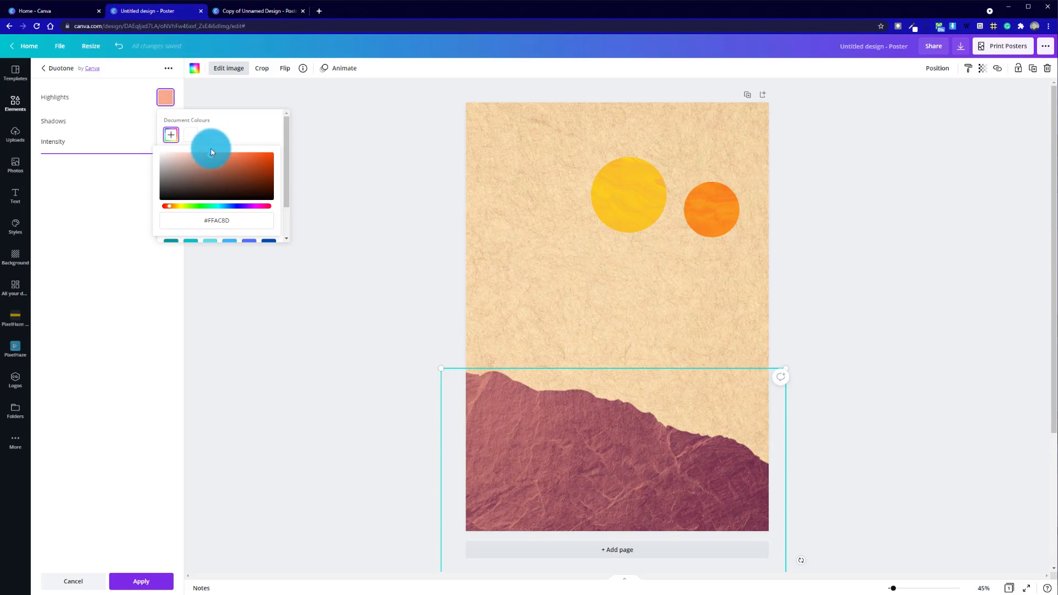
{"action": "left_click", "coordinate": [114, 200]}
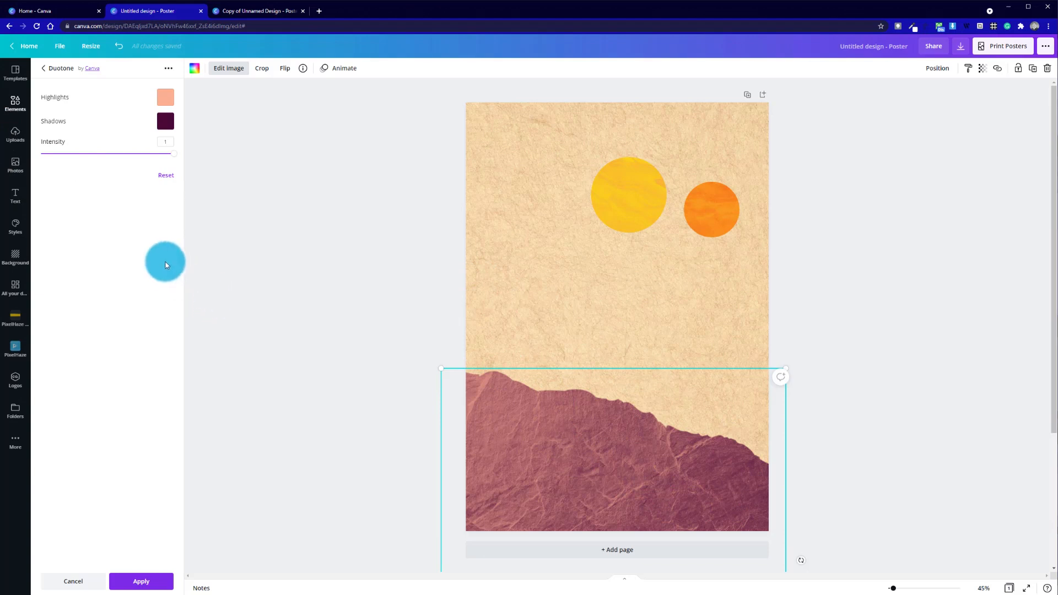
Look over the other available image effects and apply the duotone recolouring to the hill
{"action": "left_click", "coordinate": [66, 69]}
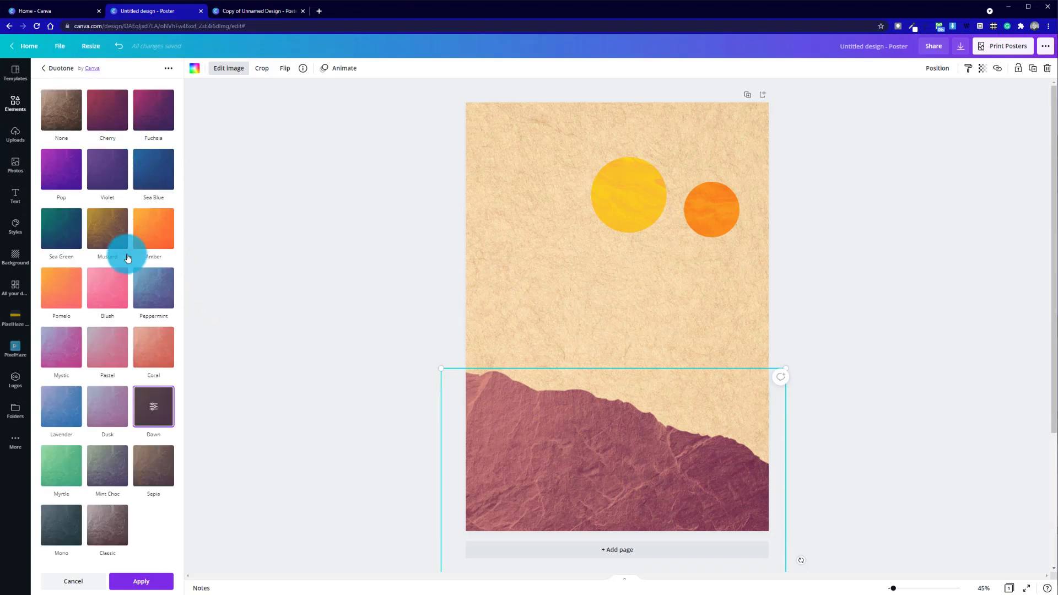
{"action": "left_click", "coordinate": [54, 64]}
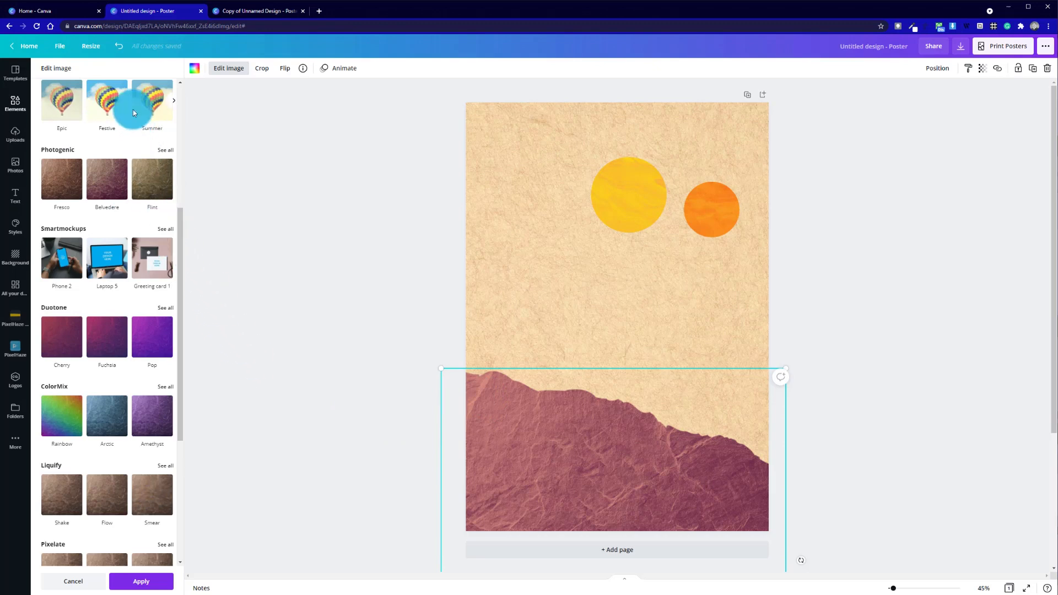
{"action": "scroll", "coordinate": [145, 328], "scroll_direction": "down", "scroll_amount": 5}
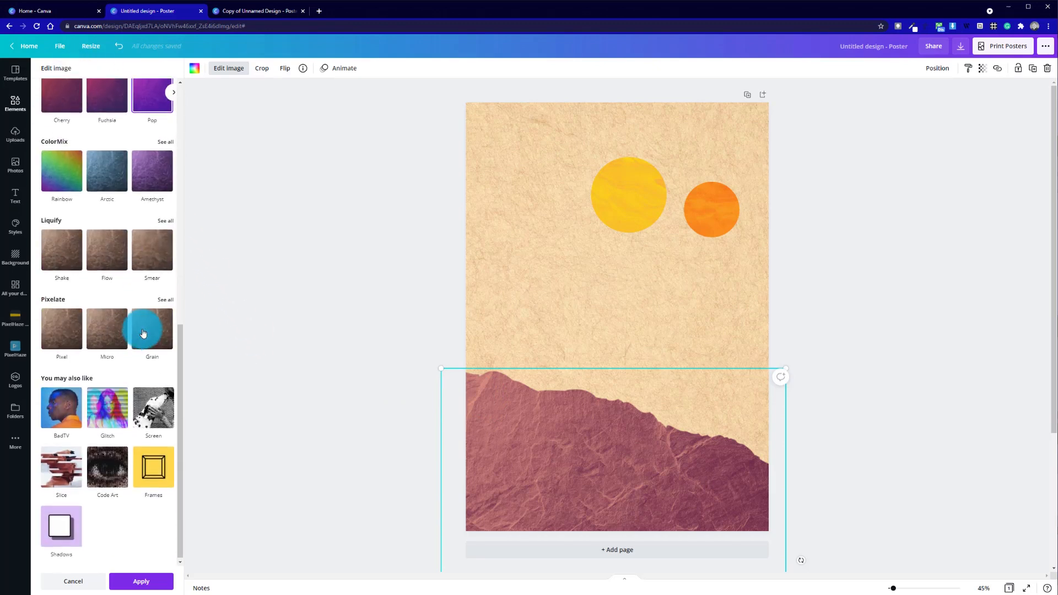
{"action": "scroll", "coordinate": [142, 332], "scroll_direction": "up", "scroll_amount": 10}
{"action": "left_click", "coordinate": [151, 574]}
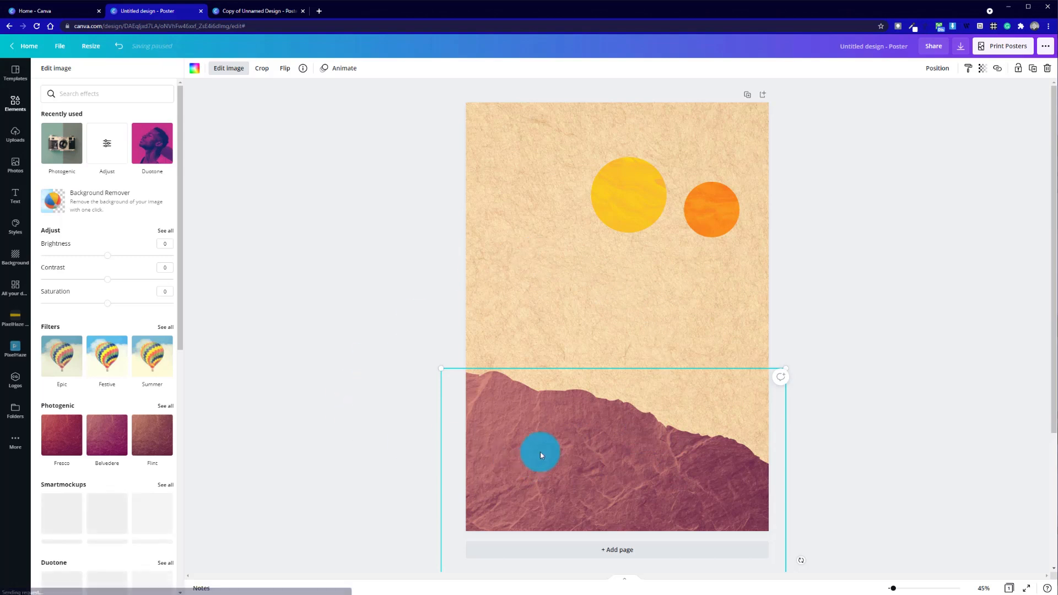
Compare the recoloured hill with the foreground hill in the Copy of Unnamed Design poster, returning to the untitled poster
{"action": "left_click", "coordinate": [234, 19]}
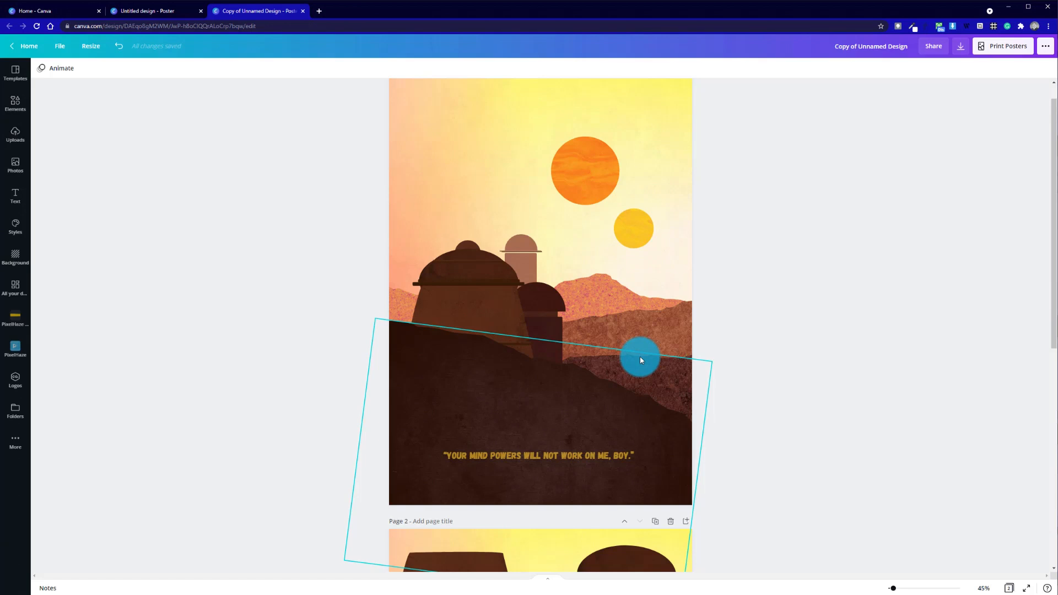
{"action": "left_click", "coordinate": [176, 15]}
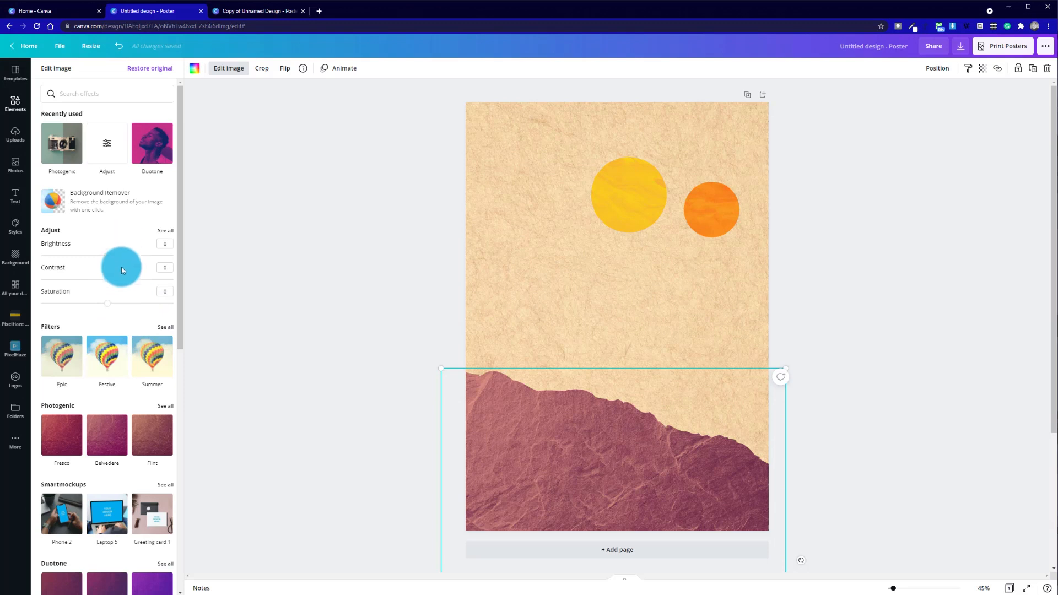
Set the brightness of the hill's stone texture to -45
{"action": "left_click_drag", "start_coordinate": [109, 260], "coordinate": [78, 256]}
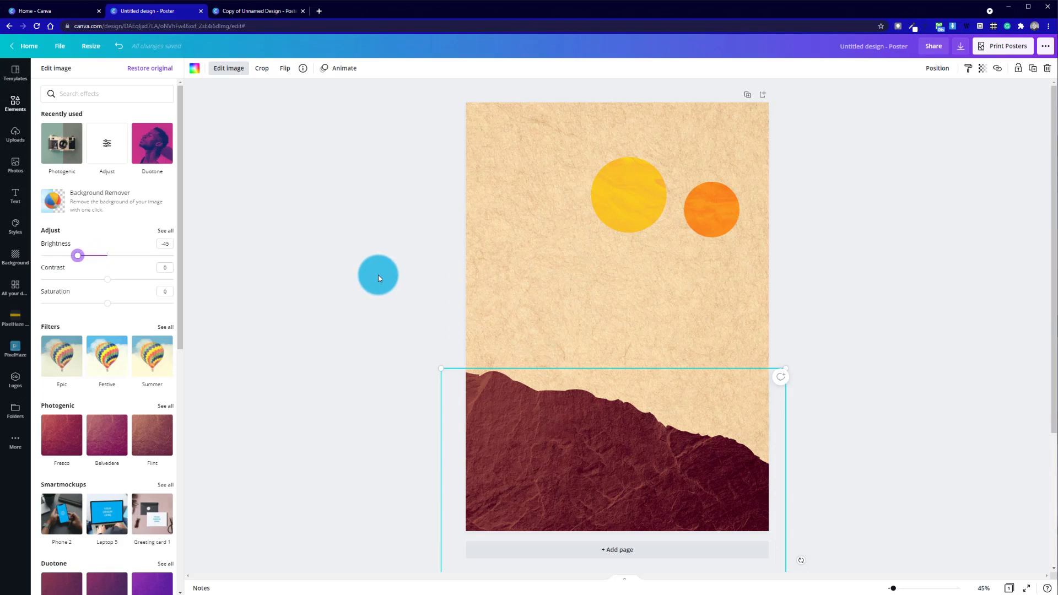
{"action": "left_click", "coordinate": [378, 276]}
{"action": "left_click", "coordinate": [829, 404]}
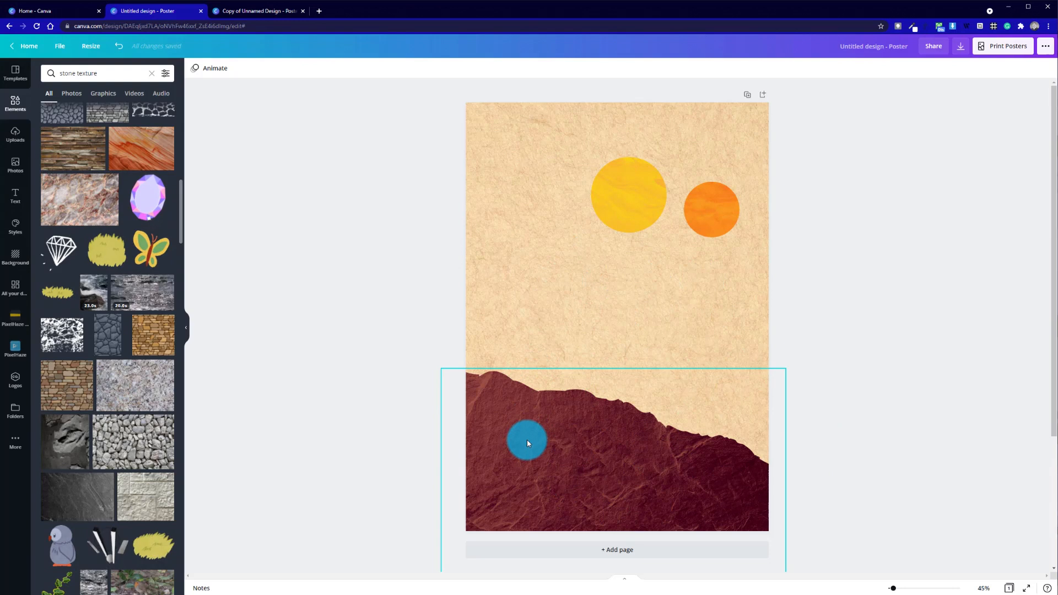
Set the contrast of the hill's stone texture to -11, with the saturation at 0
{"action": "left_click", "coordinate": [480, 378]}
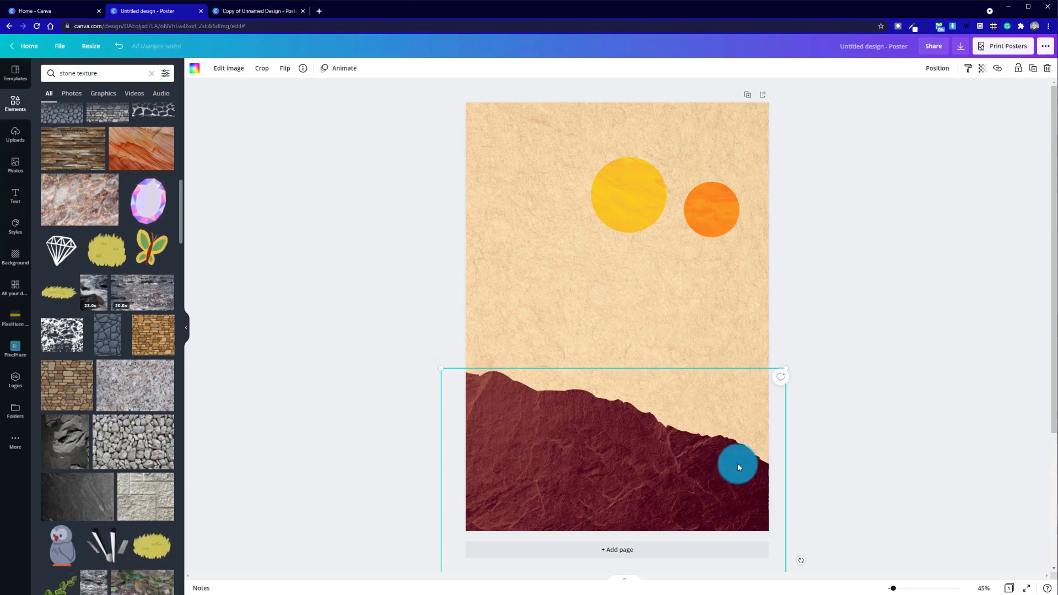
{"action": "left_click", "coordinate": [235, 68]}
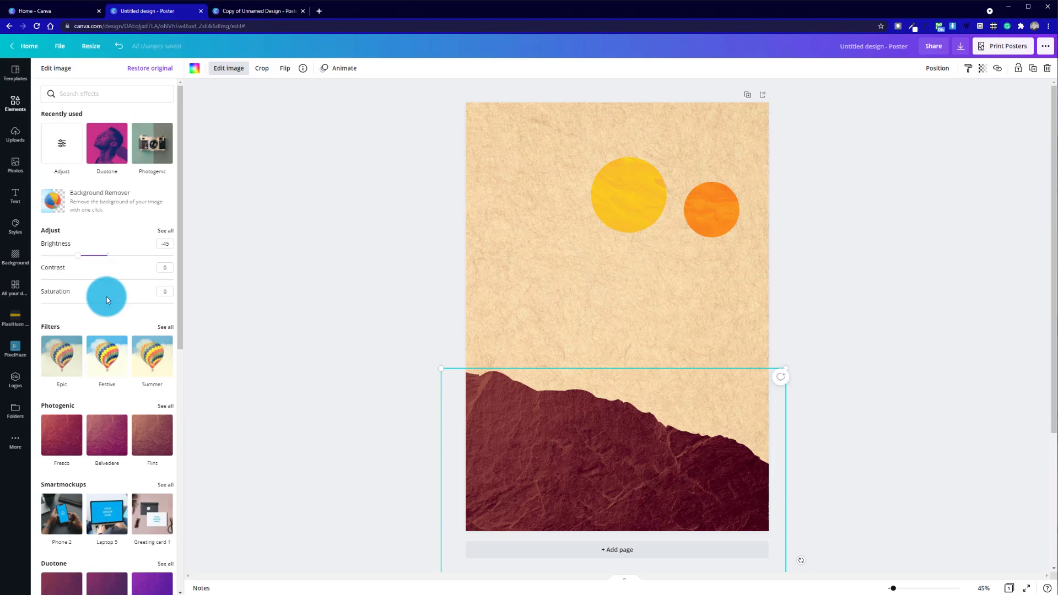
{"action": "mouse_move", "coordinate": [107, 307]}
{"action": "left_mouse_down"}
{"action": "mouse_move", "coordinate": [127, 304]}
{"action": "mouse_move", "coordinate": [76, 304]}
{"action": "mouse_move", "coordinate": [127, 303]}
{"action": "mouse_move", "coordinate": [88, 307]}
{"action": "mouse_move", "coordinate": [109, 310]}
{"action": "left_mouse_up"}
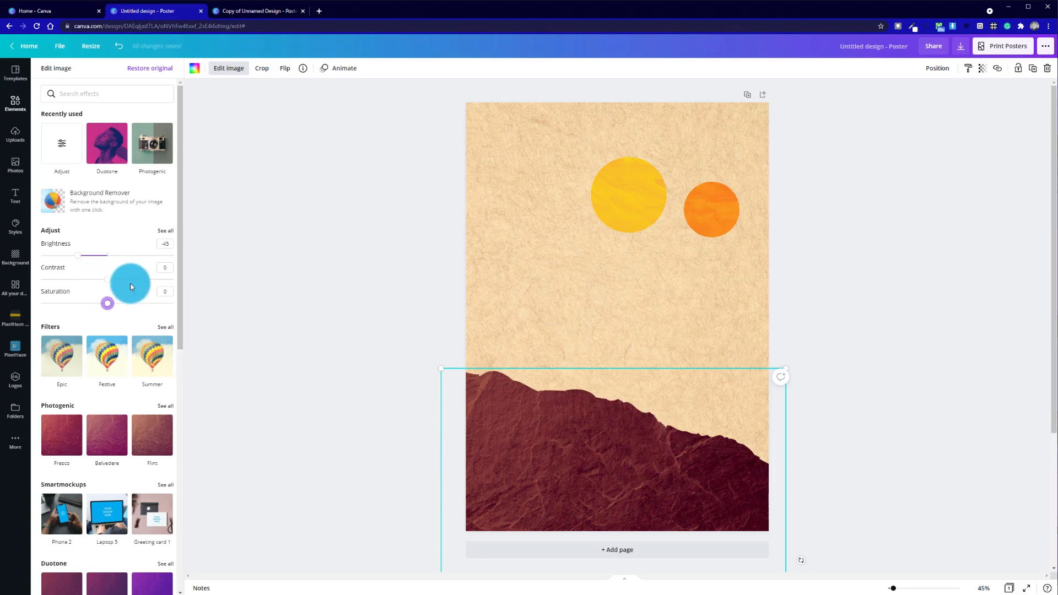
{"action": "mouse_move", "coordinate": [110, 285]}
{"action": "left_mouse_down"}
{"action": "mouse_move", "coordinate": [127, 284]}
{"action": "mouse_move", "coordinate": [85, 284]}
{"action": "mouse_move", "coordinate": [114, 286]}
{"action": "left_mouse_up"}
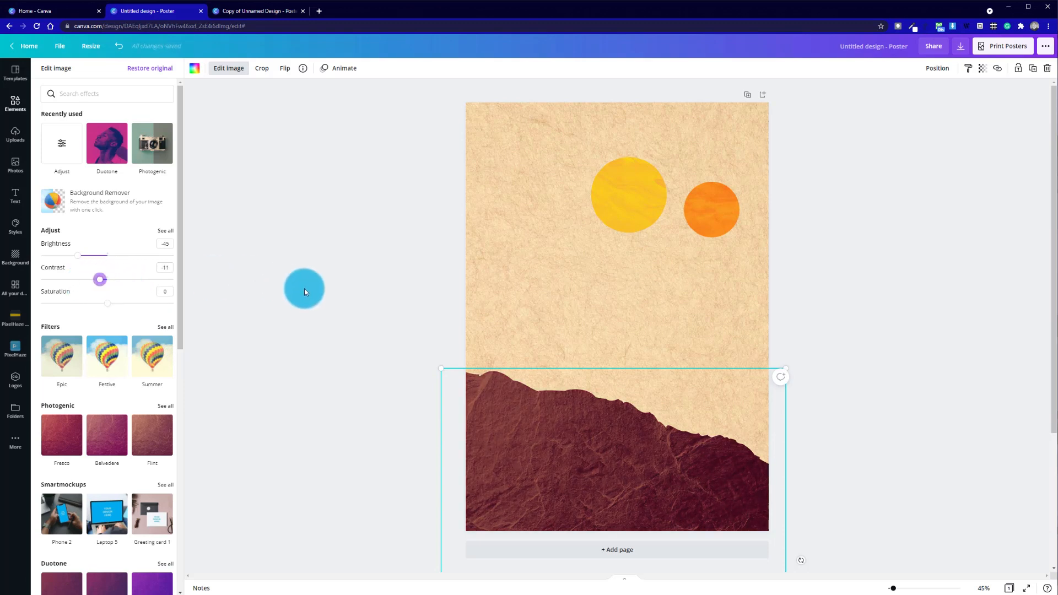
{"action": "left_click", "coordinate": [305, 289]}
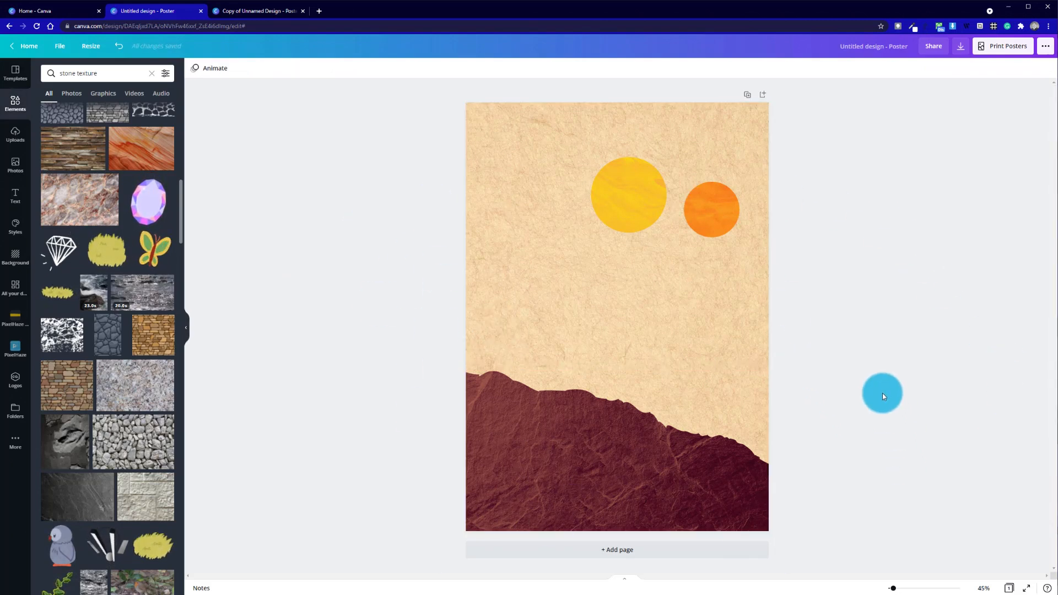
Check the darkened hill against the finished Copy of Unnamed Design poster, returning to the untitled poster
{"action": "left_click", "coordinate": [260, 11]}
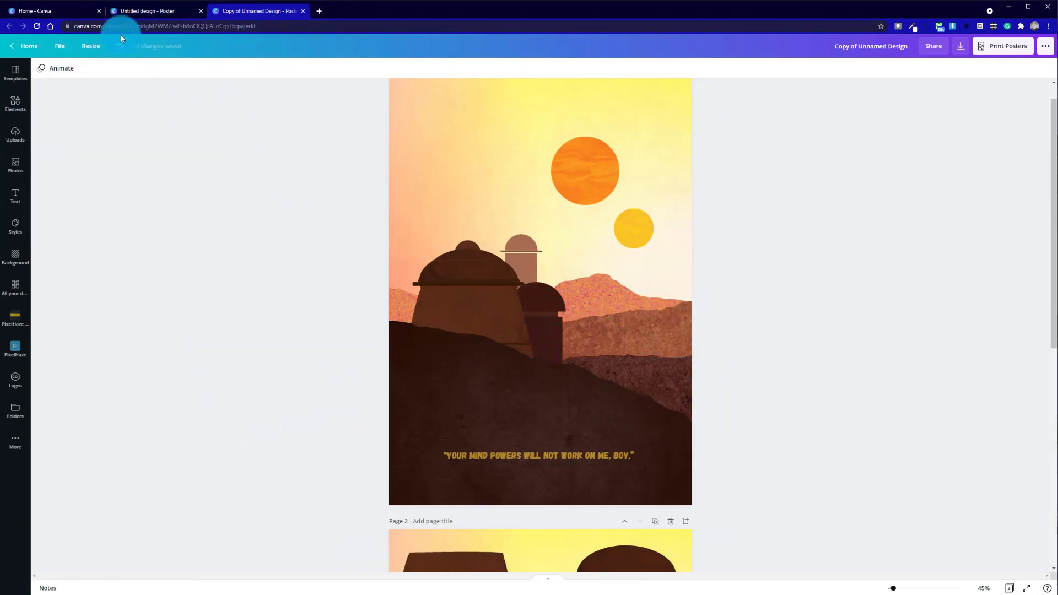
{"action": "left_click", "coordinate": [48, 10]}
{"action": "left_click", "coordinate": [130, 13]}
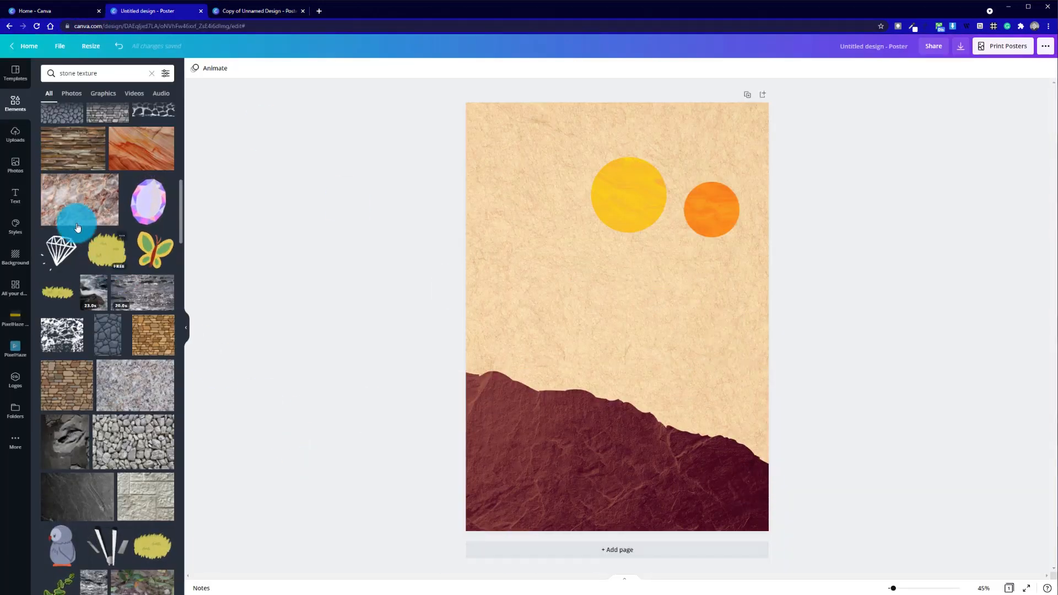
Search the elements library for "frame stone"
{"action": "left_click", "coordinate": [106, 73]}
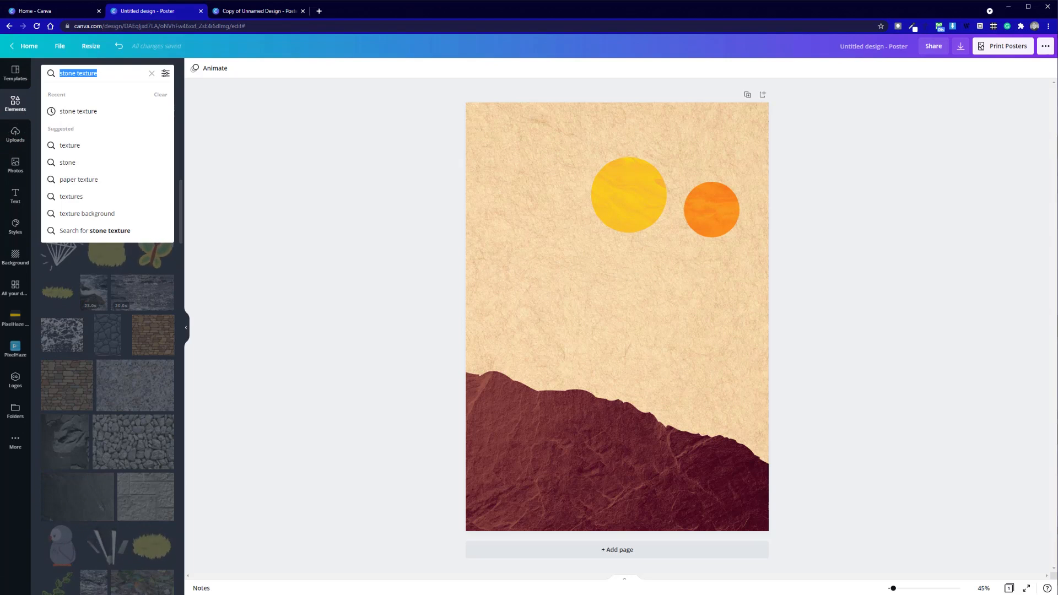
{"action": "type", "text": "frame stone"}
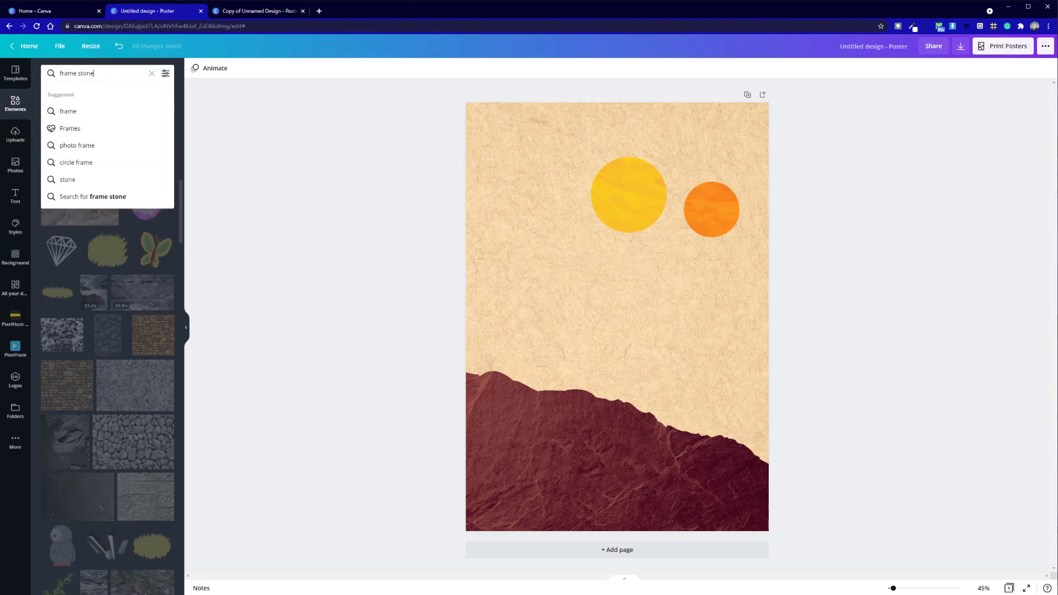
{"action": "key", "text": "Return"}
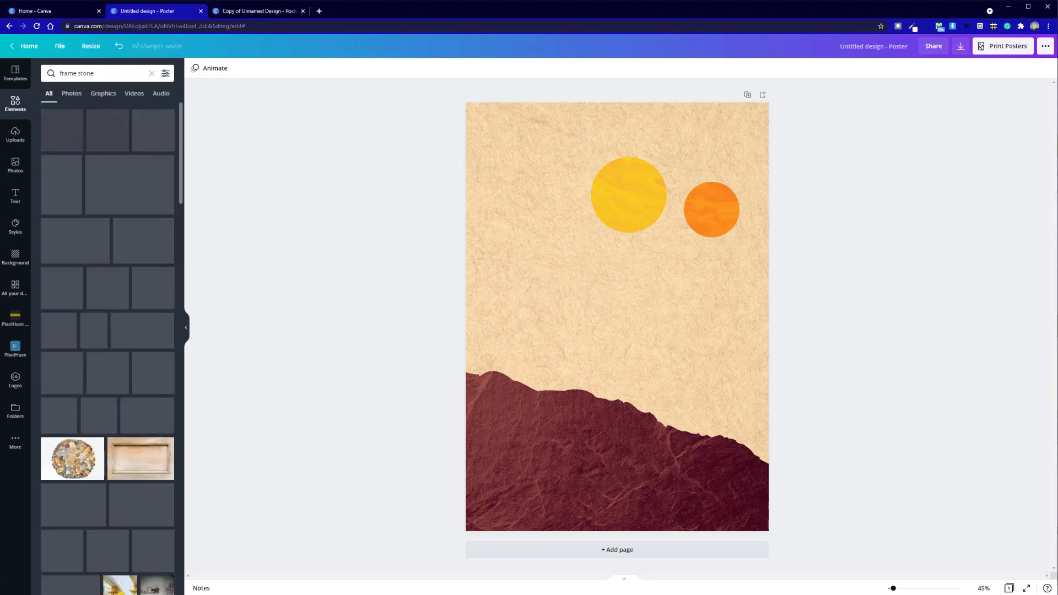
Search the elements library for "frame rough" and browse the results for a torn-edge frame
{"action": "left_click", "coordinate": [78, 76]}
{"action": "double_click", "coordinate": [77, 74]}
{"action": "type", "text": "rough"}
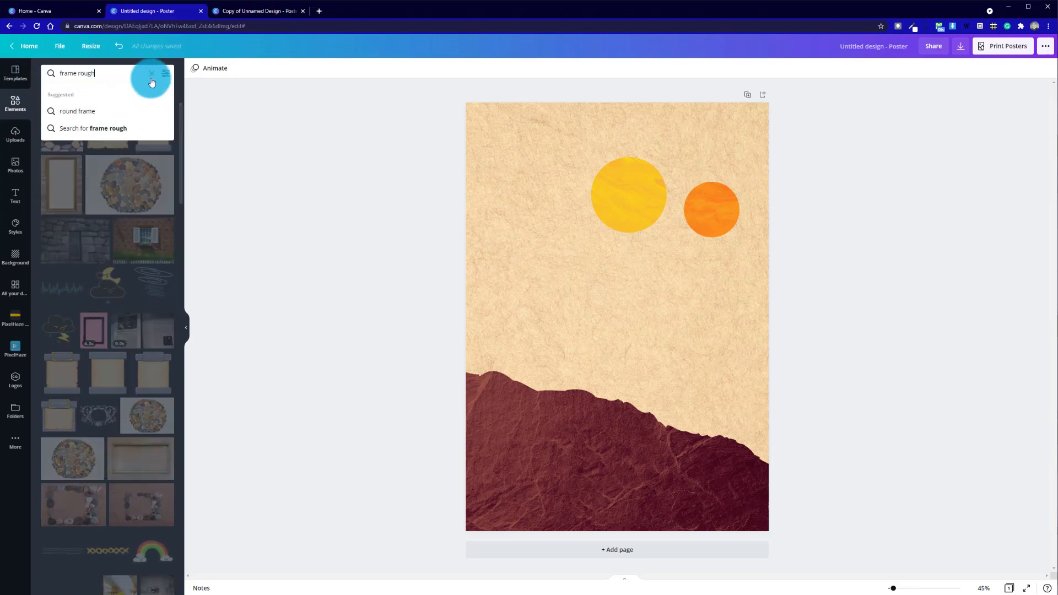
{"action": "key", "text": "Return"}
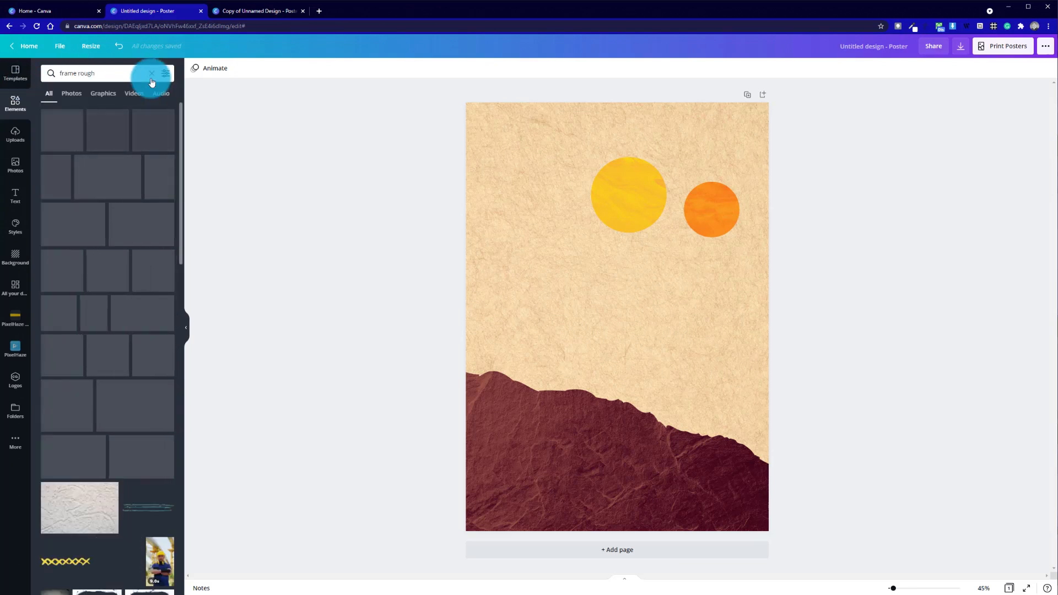
{"action": "scroll", "coordinate": [115, 337], "scroll_direction": "down", "scroll_amount": 2}
{"action": "scroll", "coordinate": [115, 337], "scroll_direction": "down", "scroll_amount": 15}
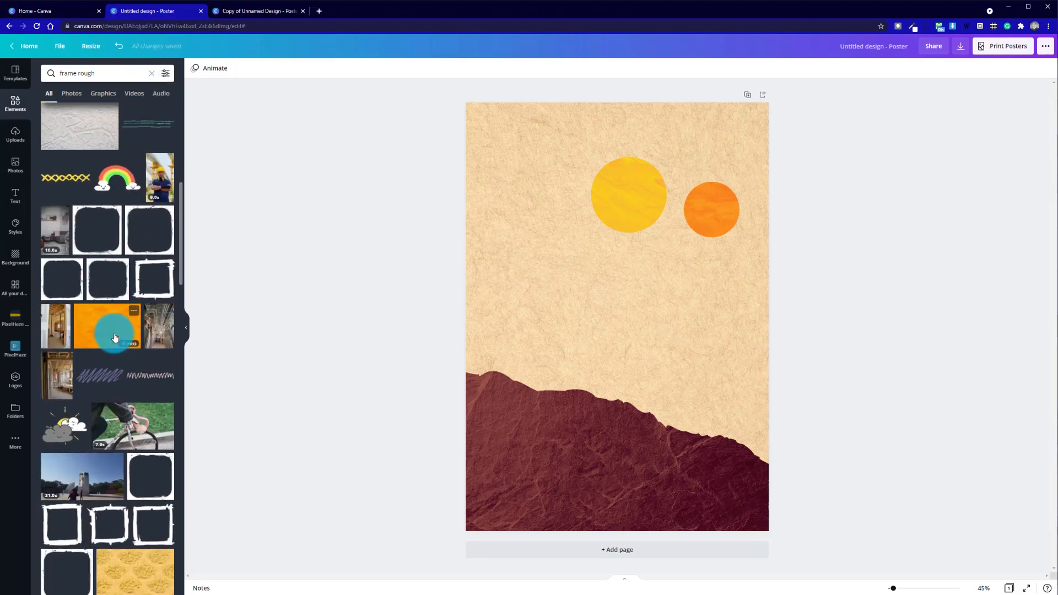
{"action": "scroll", "coordinate": [114, 298], "scroll_direction": "up", "scroll_amount": 15}
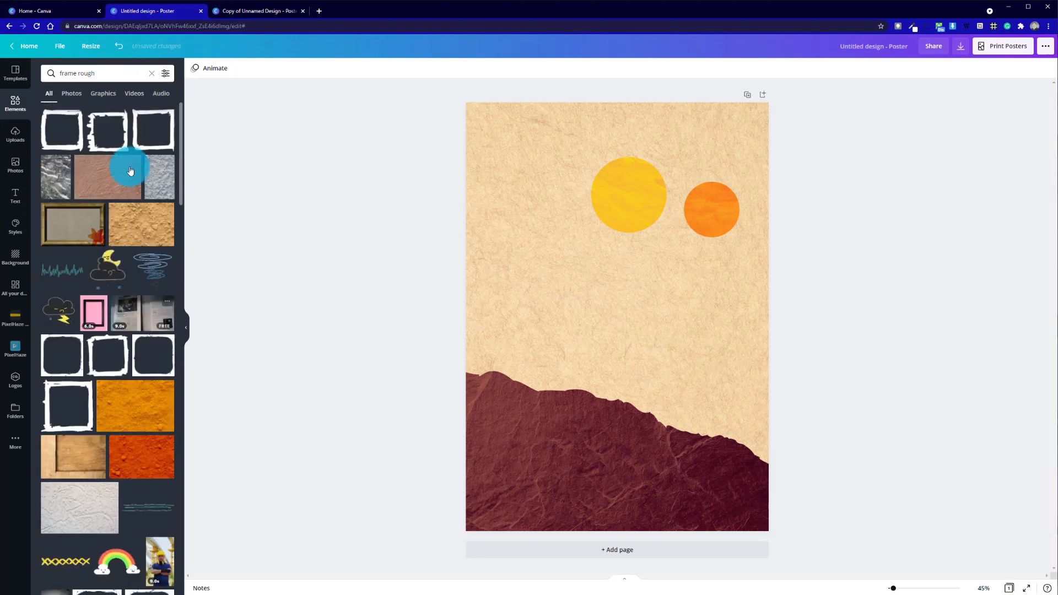
Change the elements search to "frames rough" and look through the results for a suitable torn-edge frame
{"action": "left_click", "coordinate": [76, 73]}
{"action": "left_click", "coordinate": [77, 74]}
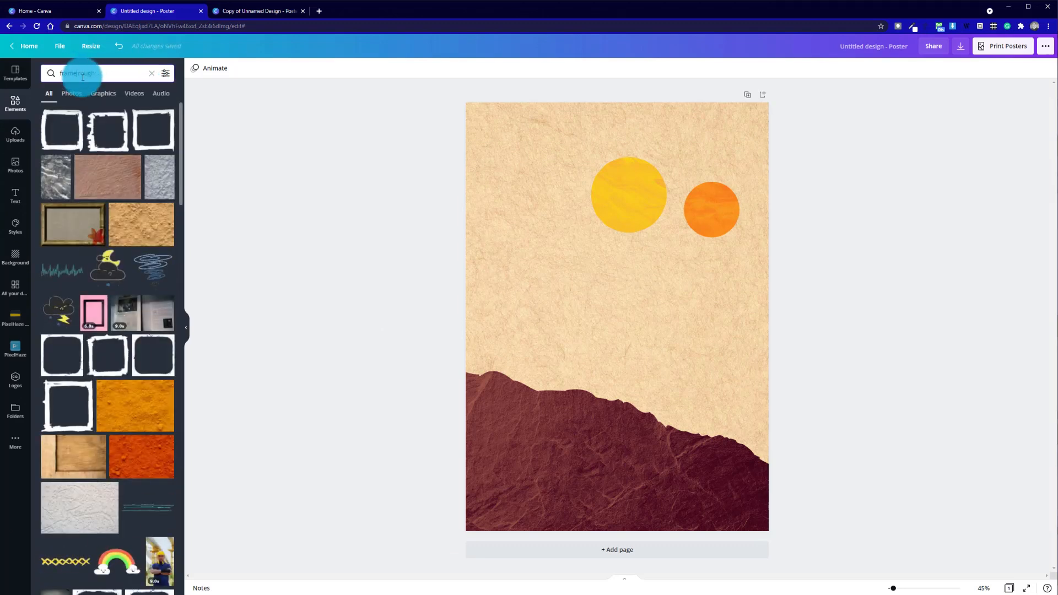
{"action": "type", "text": "s"}
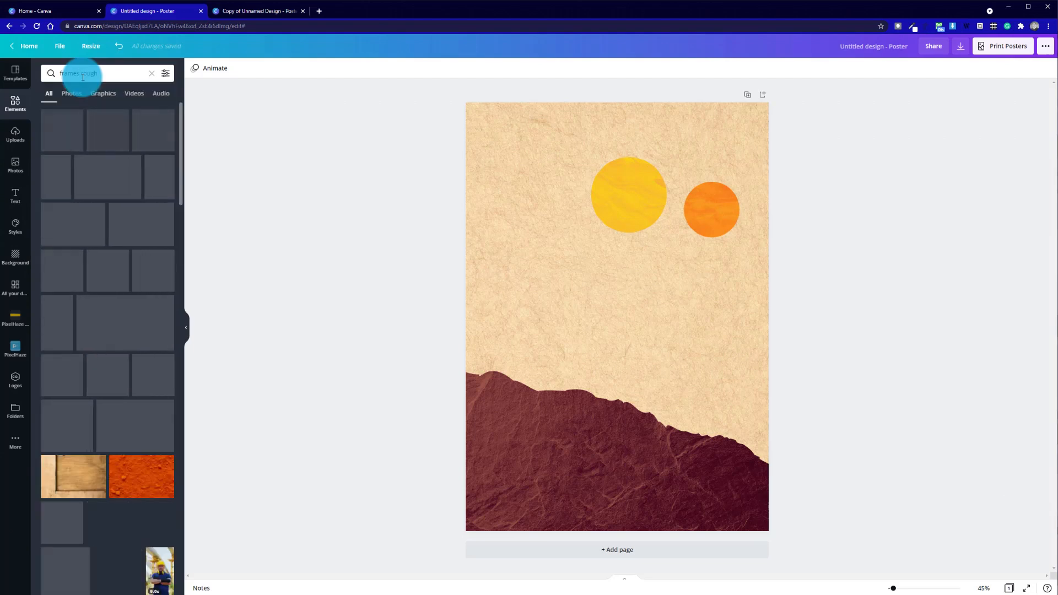
{"action": "scroll", "coordinate": [94, 300], "scroll_direction": "down", "scroll_amount": 5}
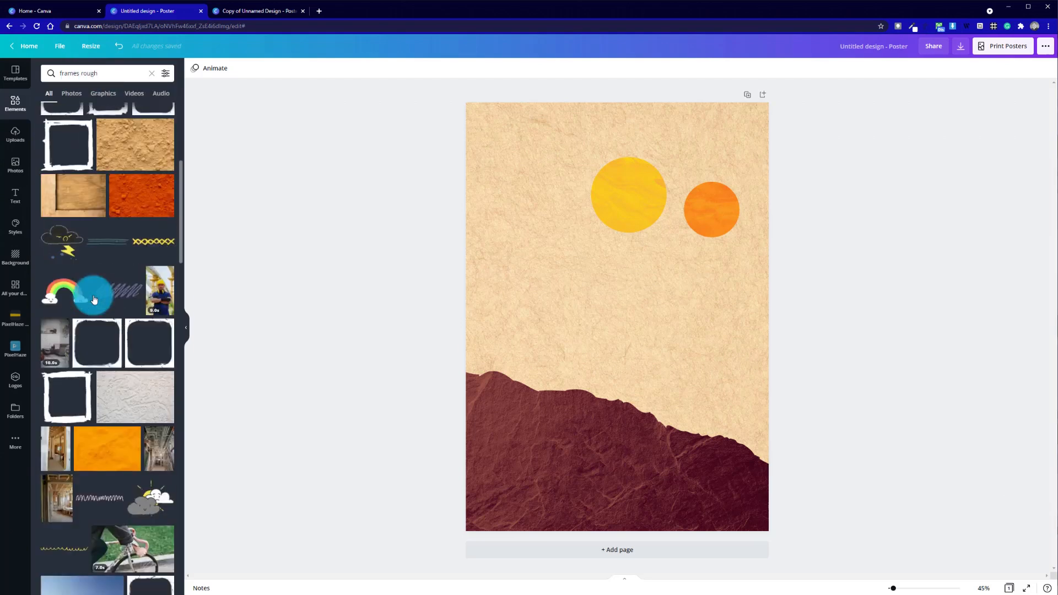
{"action": "scroll", "coordinate": [95, 300], "scroll_direction": "down", "scroll_amount": 15}
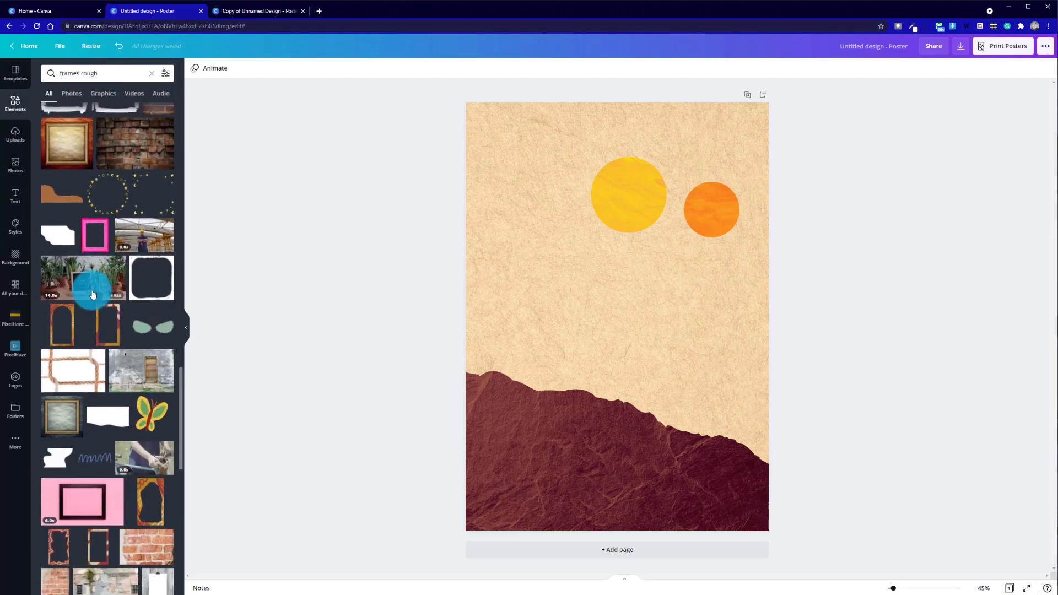
{"action": "scroll", "coordinate": [90, 293], "scroll_direction": "down", "scroll_amount": 15}
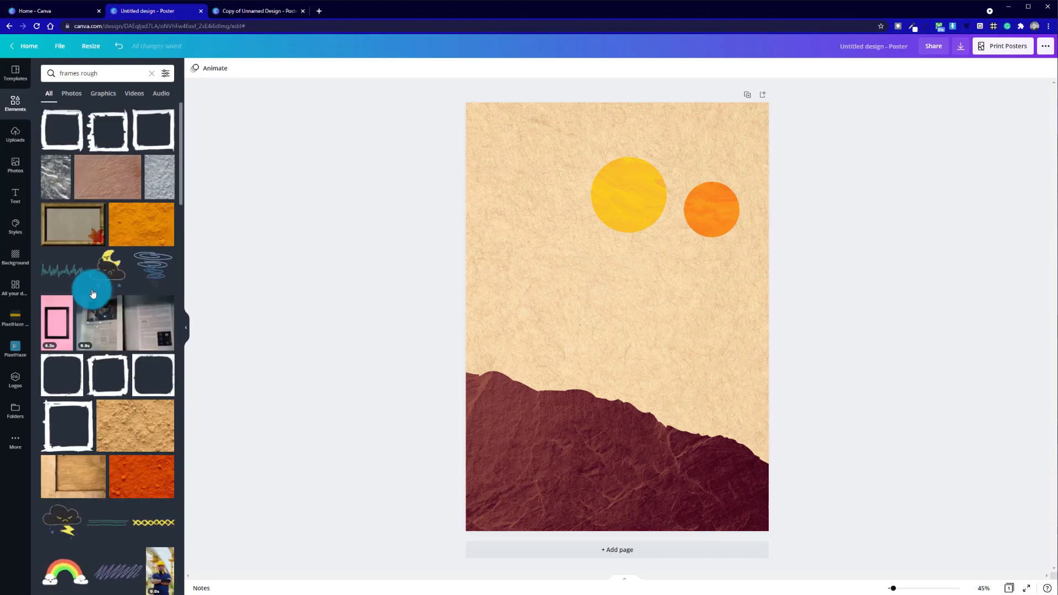
Limit the "frames rough" results to graphics and browse them for a torn-edge frame
{"action": "left_click", "coordinate": [77, 76]}
{"action": "left_click_drag", "start_coordinate": [79, 73], "coordinate": [257, 87]}
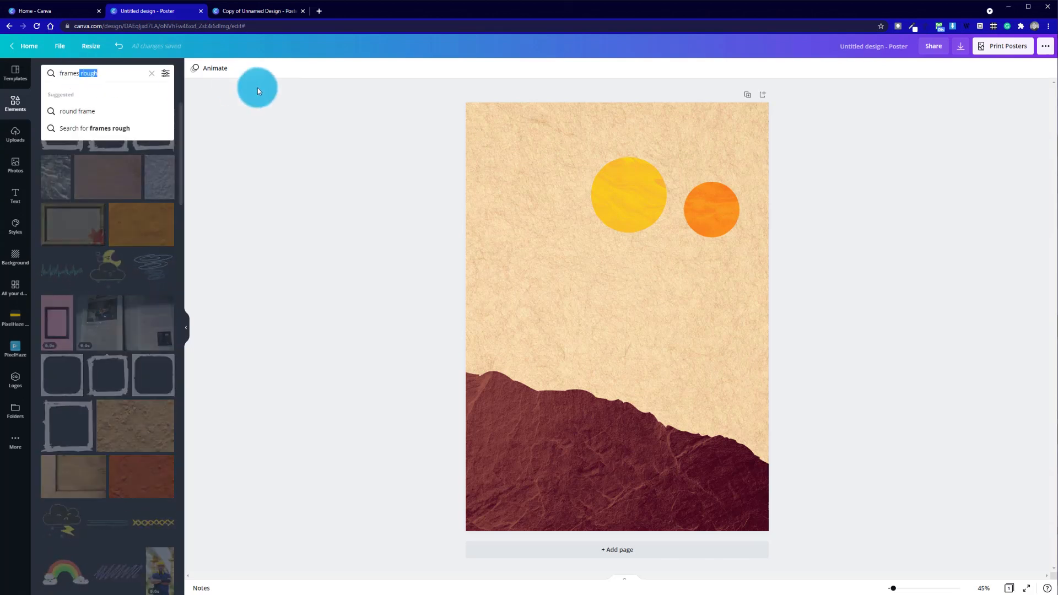
{"action": "left_click", "coordinate": [179, 95]}
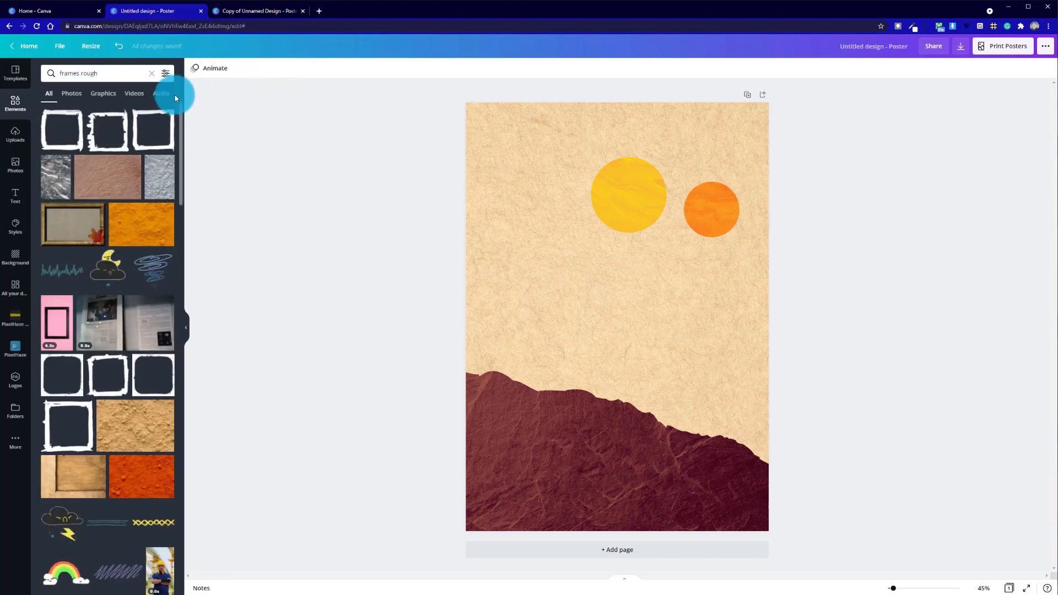
{"action": "left_click", "coordinate": [94, 95]}
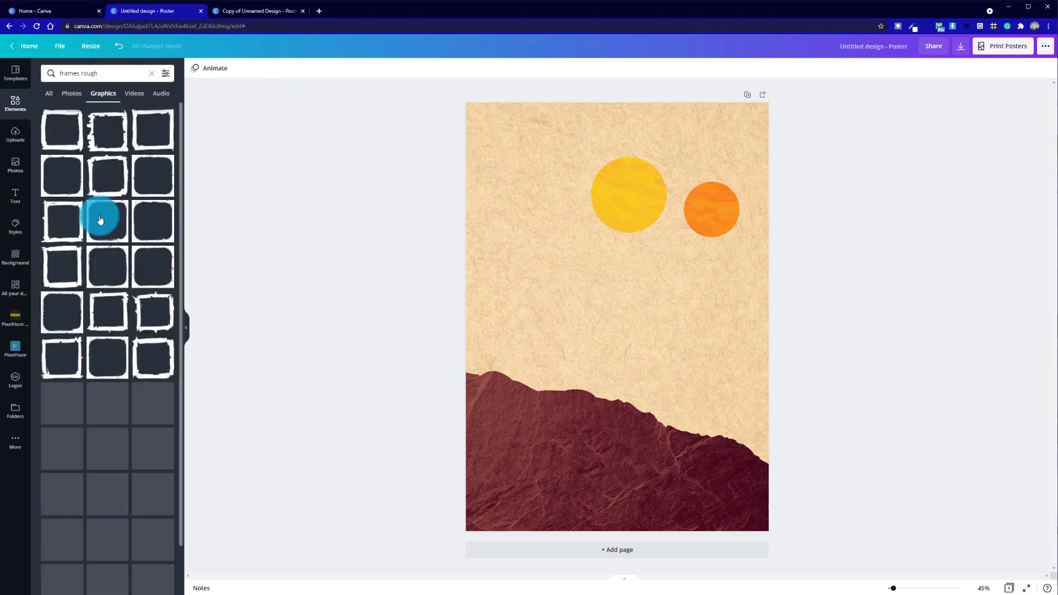
{"action": "scroll", "coordinate": [117, 421], "scroll_direction": "down", "scroll_amount": 1}
{"action": "scroll", "coordinate": [117, 422], "scroll_direction": "down", "scroll_amount": 10}
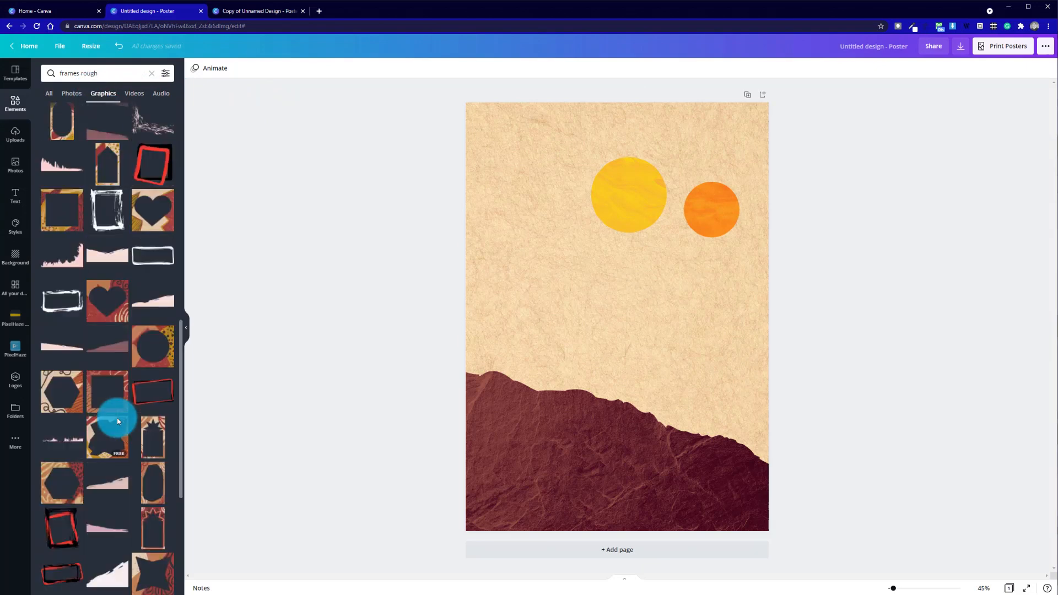
{"action": "scroll", "coordinate": [117, 422], "scroll_direction": "down", "scroll_amount": 5}
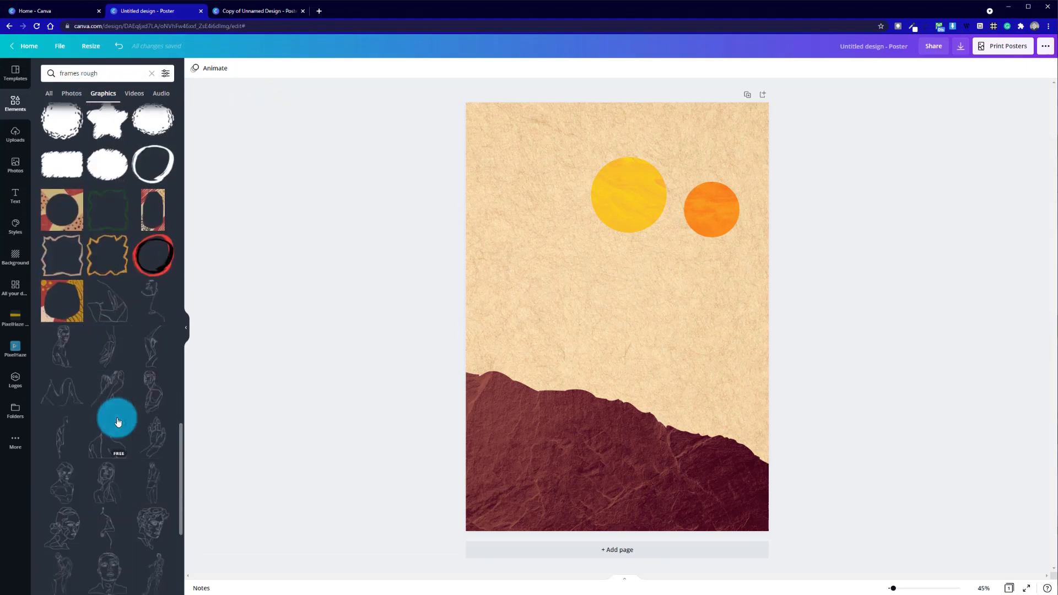
Search the elements library for just "frames" and add the torn-edge landscape frame to the poster
{"action": "left_click", "coordinate": [144, 78]}
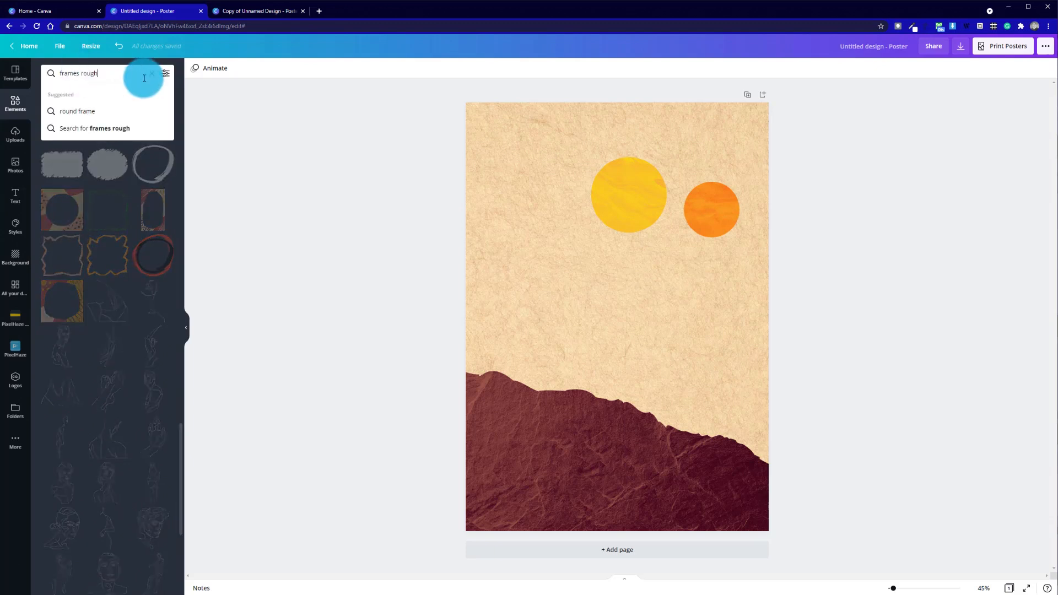
{"action": "key", "text": "BackSpace"}
{"action": "key", "text": "BackSpace"}
{"action": "key", "text": "BackSpace"}
{"action": "key", "text": "BackSpace"}
{"action": "key", "text": "BackSpace"}
{"action": "key", "text": "BackSpace"}
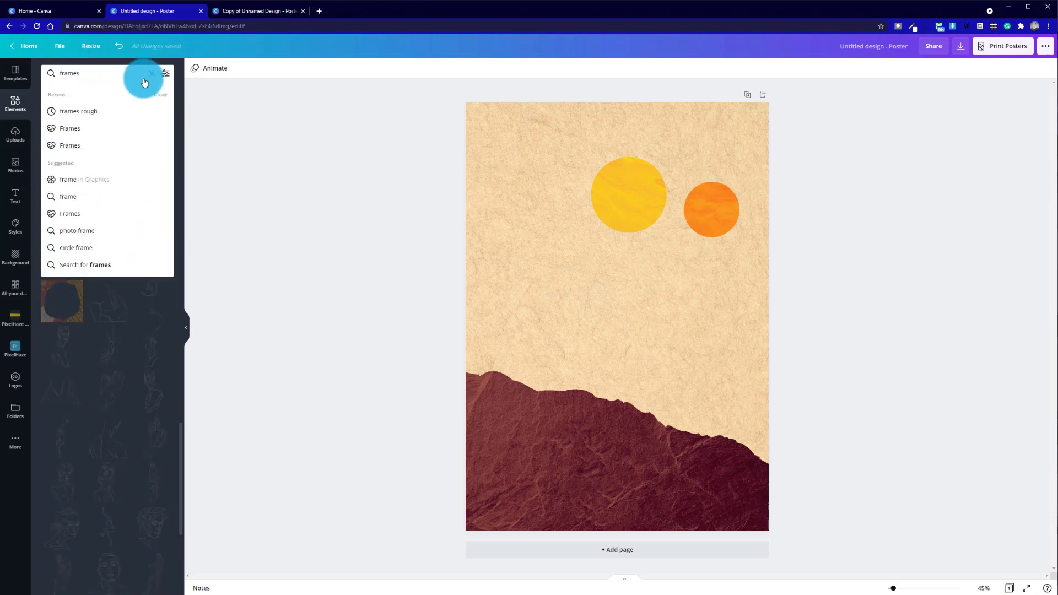
{"action": "key", "text": "Return"}
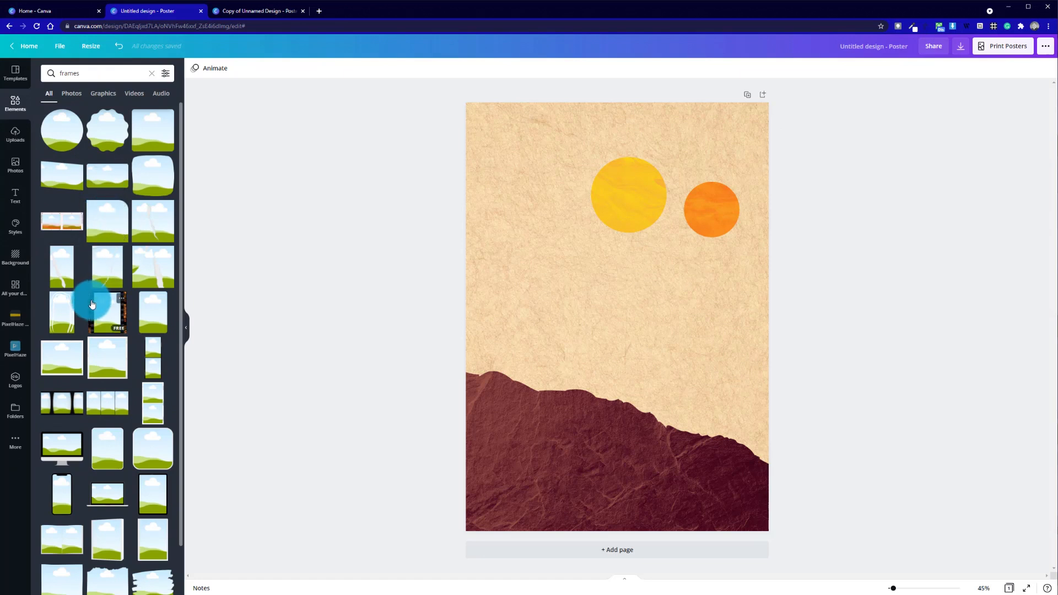
{"action": "scroll", "coordinate": [91, 304], "scroll_direction": "down", "scroll_amount": 6}
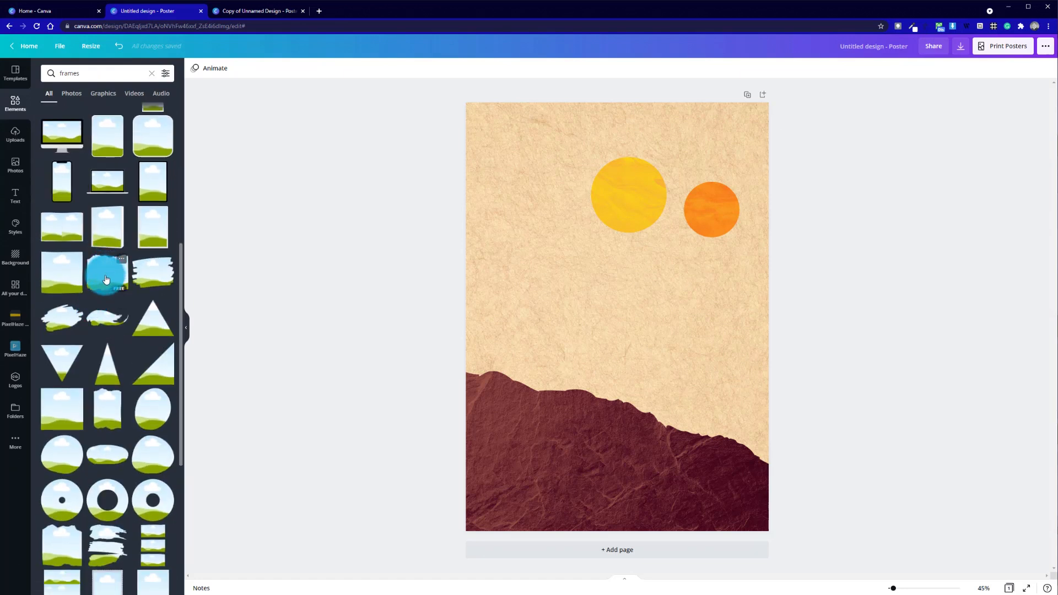
{"action": "left_click", "coordinate": [106, 279]}
Enlarge the torn-edge frame and place it over the hill in the poster's lower-right corner
{"action": "left_click_drag", "start_coordinate": [643, 286], "coordinate": [704, 423]}
{"action": "left_click_drag", "start_coordinate": [628, 392], "coordinate": [586, 371]}
{"action": "left_click_drag", "start_coordinate": [667, 413], "coordinate": [679, 456]}
Rotate the dark hill slightly clockwise and reposition it higher so its ridge slopes down toward the poster's right edge
{"action": "left_click", "coordinate": [524, 420]}
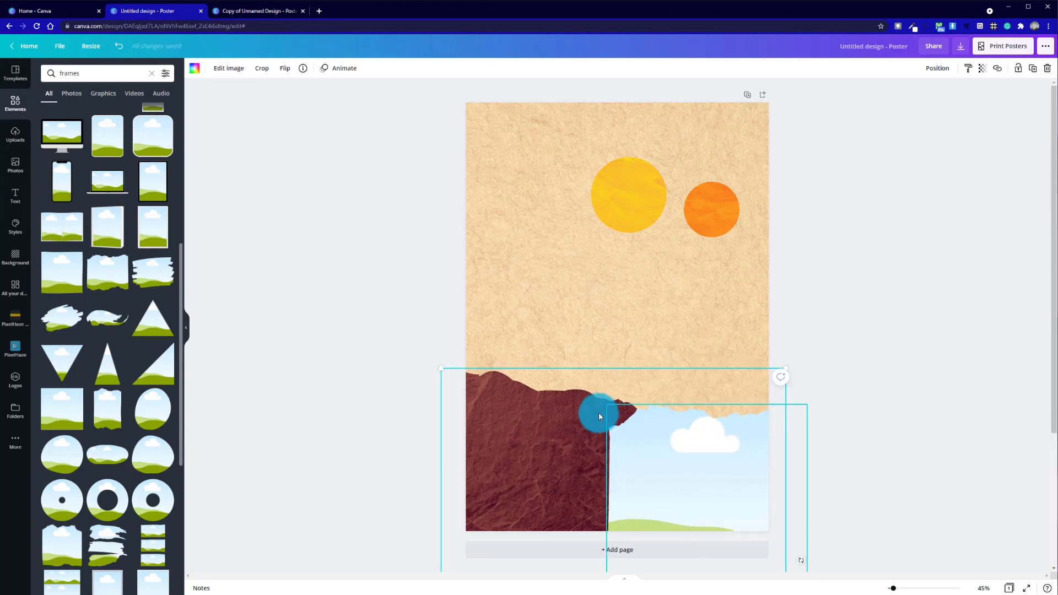
{"action": "scroll", "coordinate": [886, 367], "scroll_direction": "down", "scroll_amount": 3}
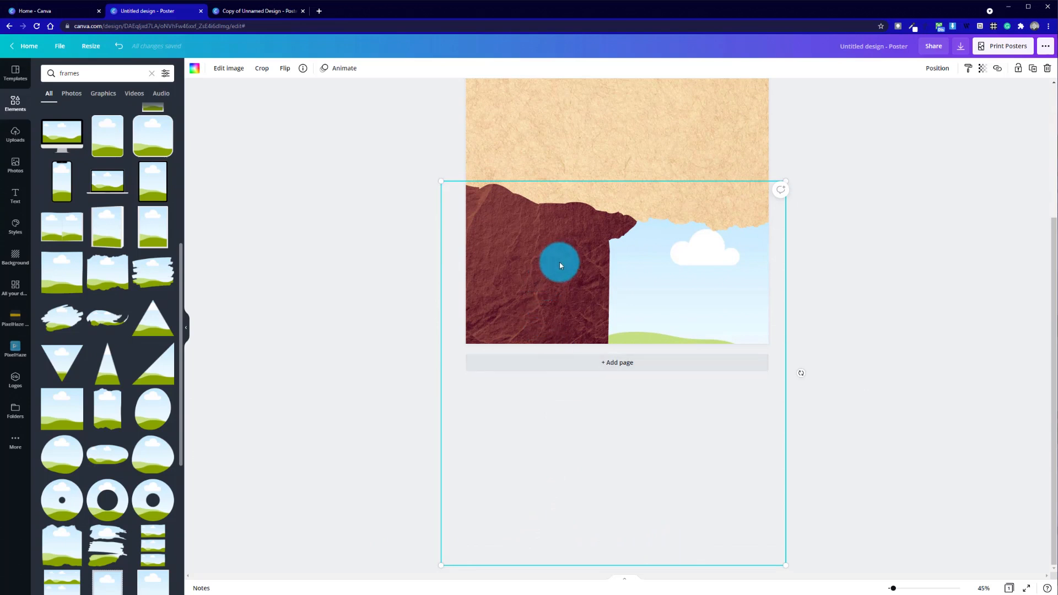
{"action": "scroll", "coordinate": [560, 248], "scroll_direction": "up", "scroll_amount": 3}
{"action": "left_click_drag", "start_coordinate": [561, 269], "coordinate": [553, 193]}
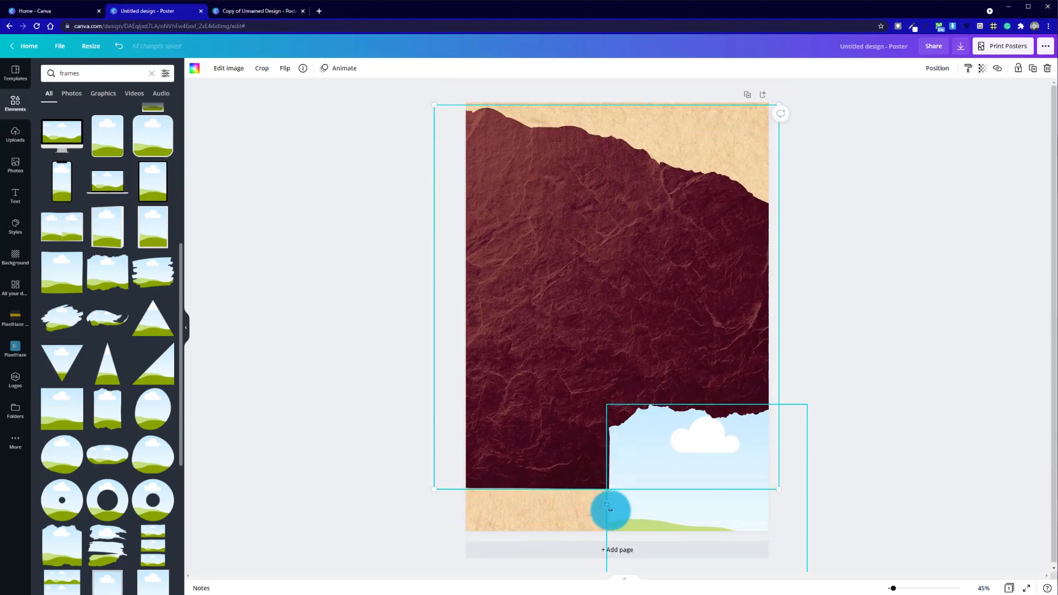
{"action": "left_click_drag", "start_coordinate": [606, 505], "coordinate": [579, 507]}
{"action": "left_click_drag", "start_coordinate": [602, 249], "coordinate": [595, 428]}
{"action": "left_click", "coordinate": [940, 343]}
Move the torn-edge frame up to the middle of the poster, overlapping the hill's ridge
{"action": "left_click", "coordinate": [691, 484]}
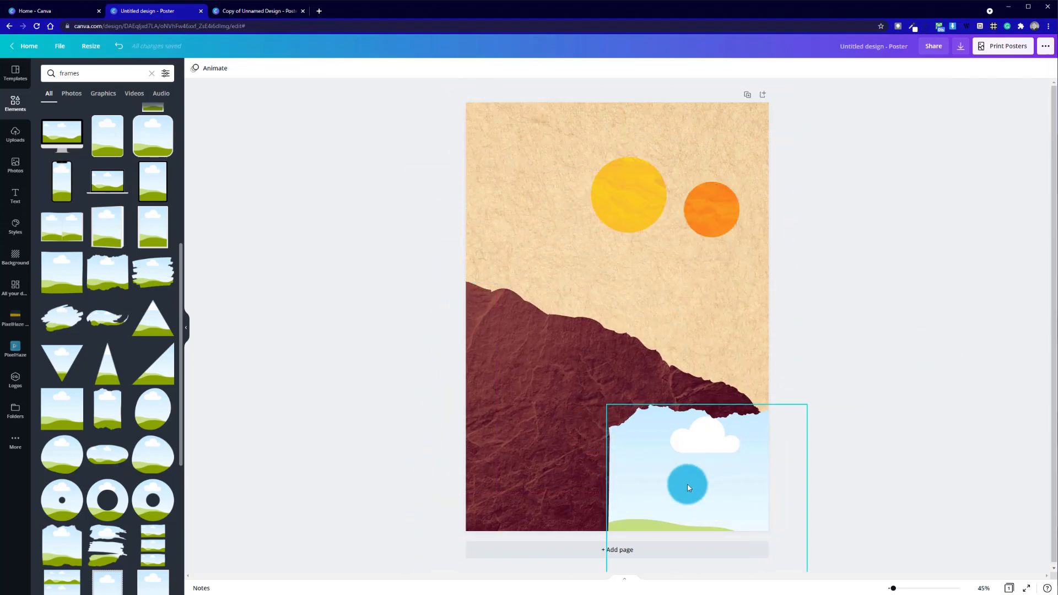
{"action": "left_click_drag", "start_coordinate": [709, 472], "coordinate": [591, 349]}
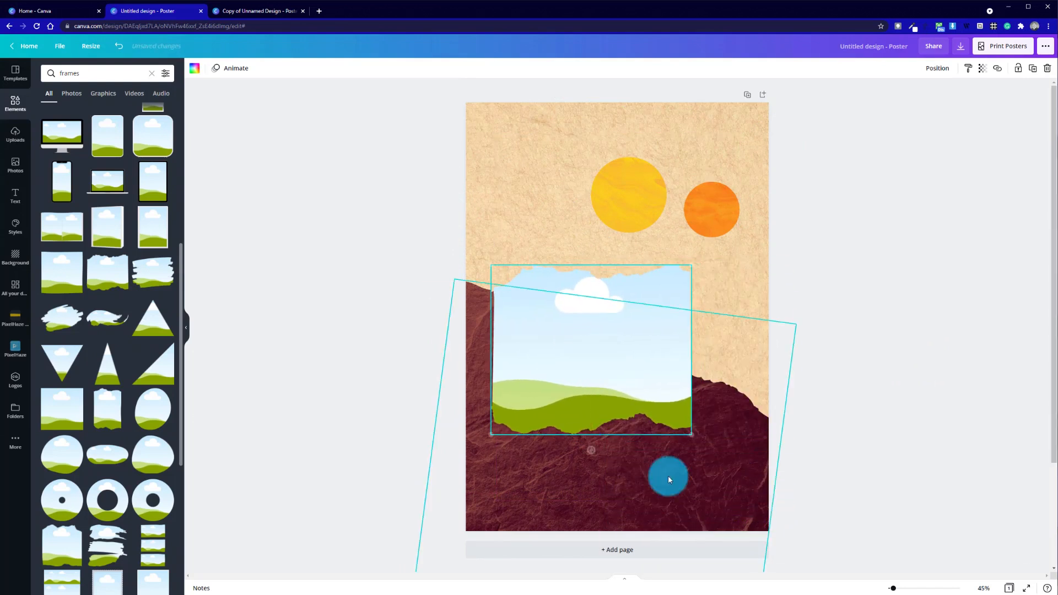
Move the torn-edge frame to the poster's lower-right area and send it backward behind the dark hill
{"action": "mouse_move", "coordinate": [652, 375]}
{"action": "left_mouse_down"}
{"action": "mouse_move", "coordinate": [725, 425]}
{"action": "mouse_move", "coordinate": [753, 425]}
{"action": "mouse_move", "coordinate": [644, 358]}
{"action": "left_mouse_up"}
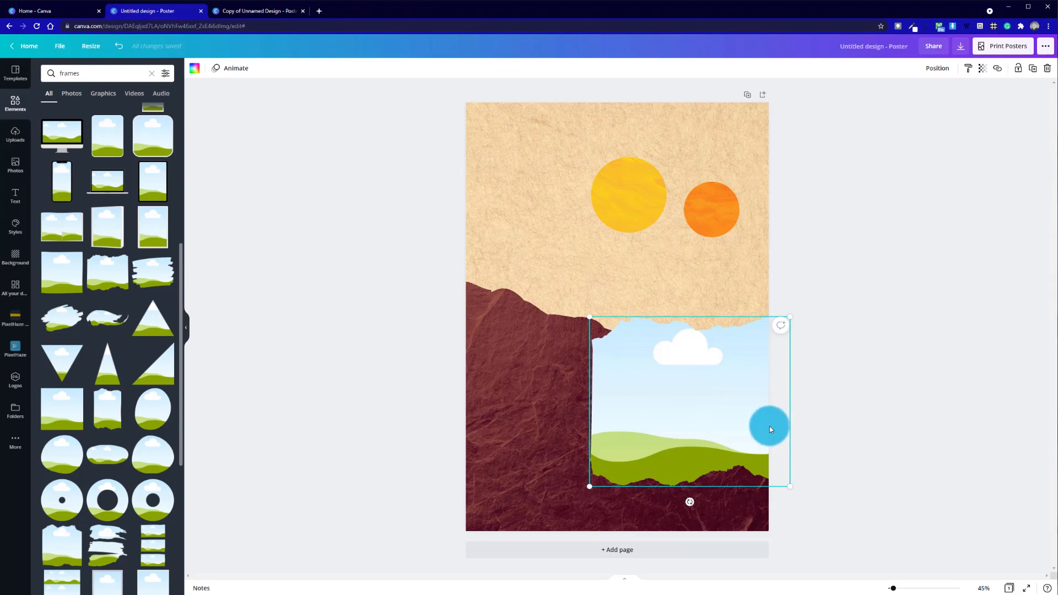
{"action": "right_click", "coordinate": [705, 390]}
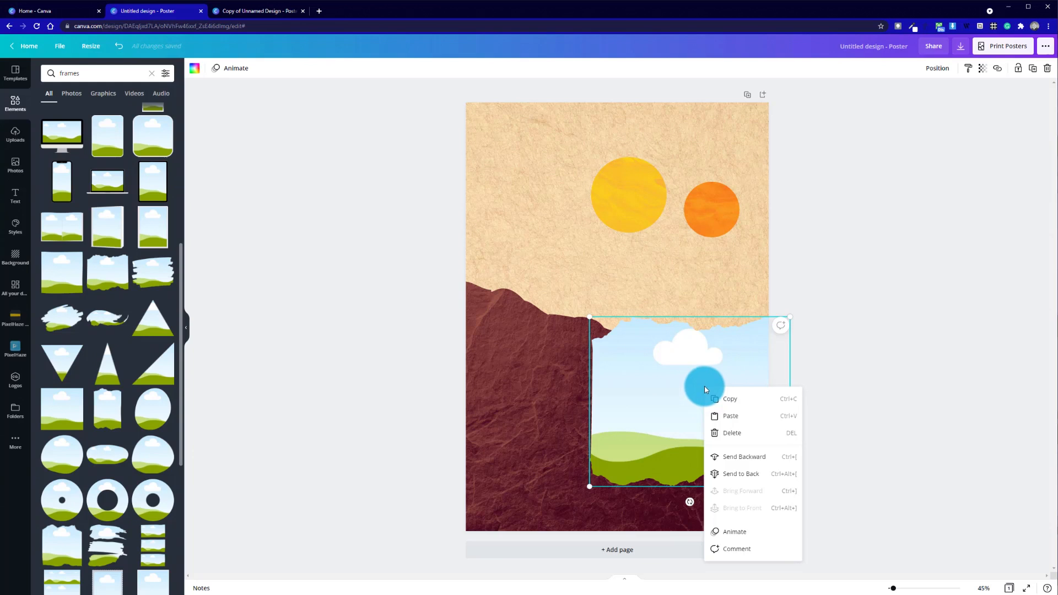
{"action": "left_click", "coordinate": [729, 458]}
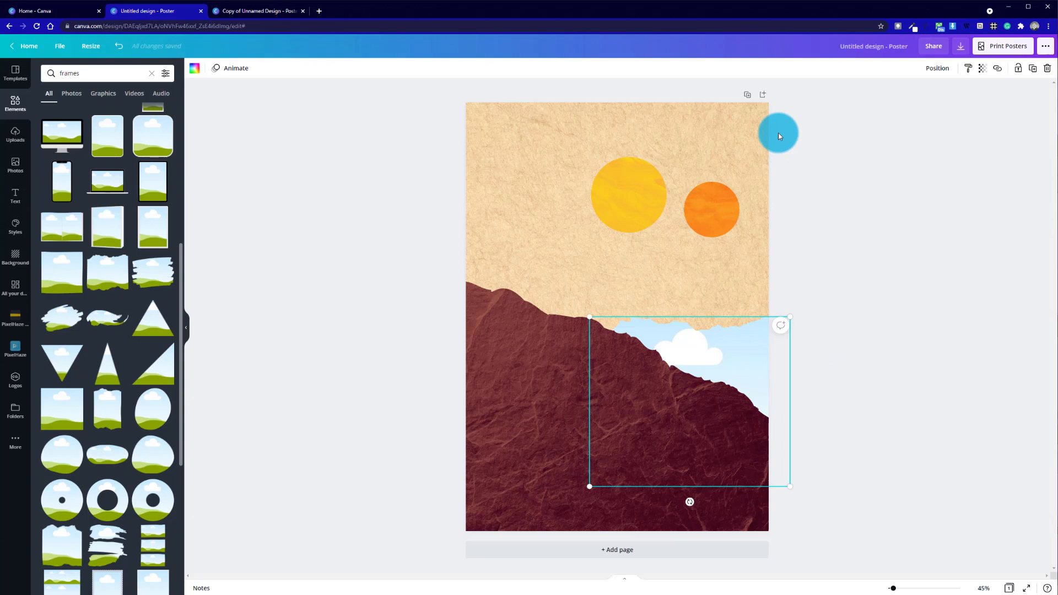
Nudge the dark hill slightly lower and select the torn-edge frame behind it by its exposed part
{"action": "left_click", "coordinate": [710, 358]}
{"action": "left_click", "coordinate": [832, 286]}
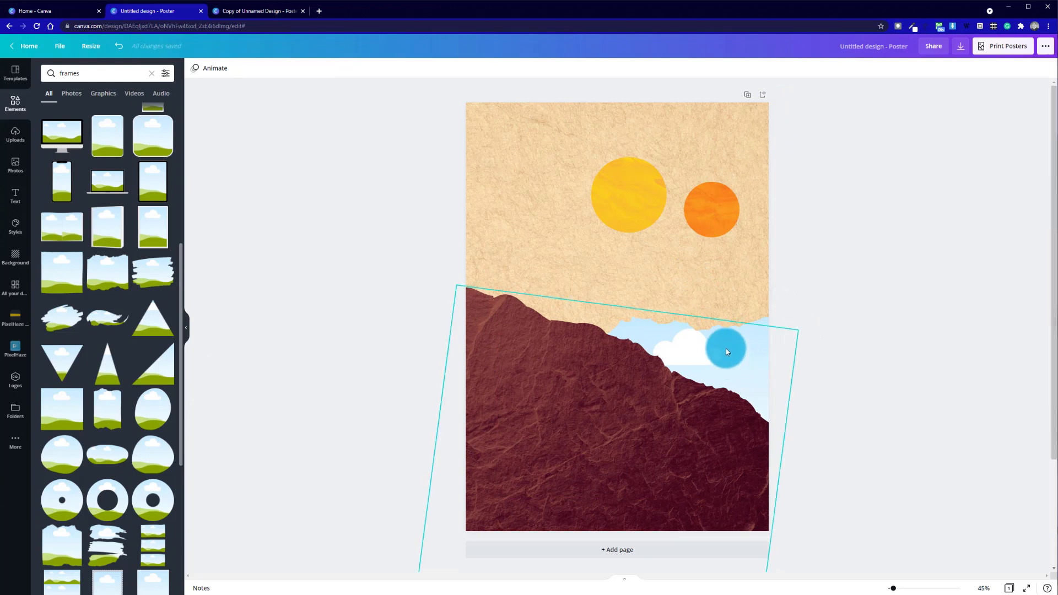
{"action": "left_click", "coordinate": [764, 323]}
{"action": "left_click", "coordinate": [555, 360]}
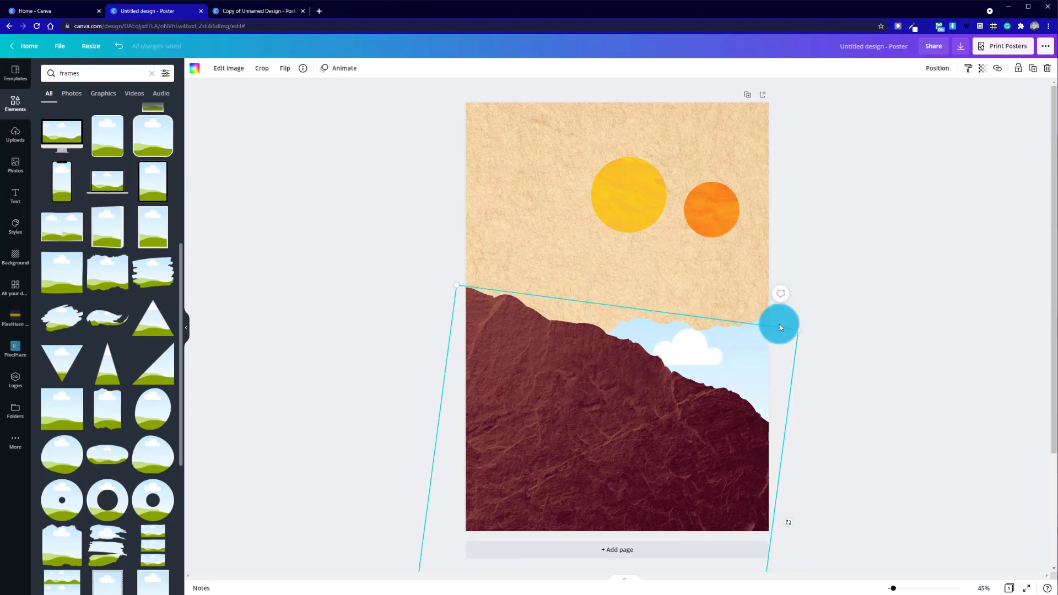
{"action": "left_click", "coordinate": [765, 318]}
{"action": "left_click", "coordinate": [706, 351]}
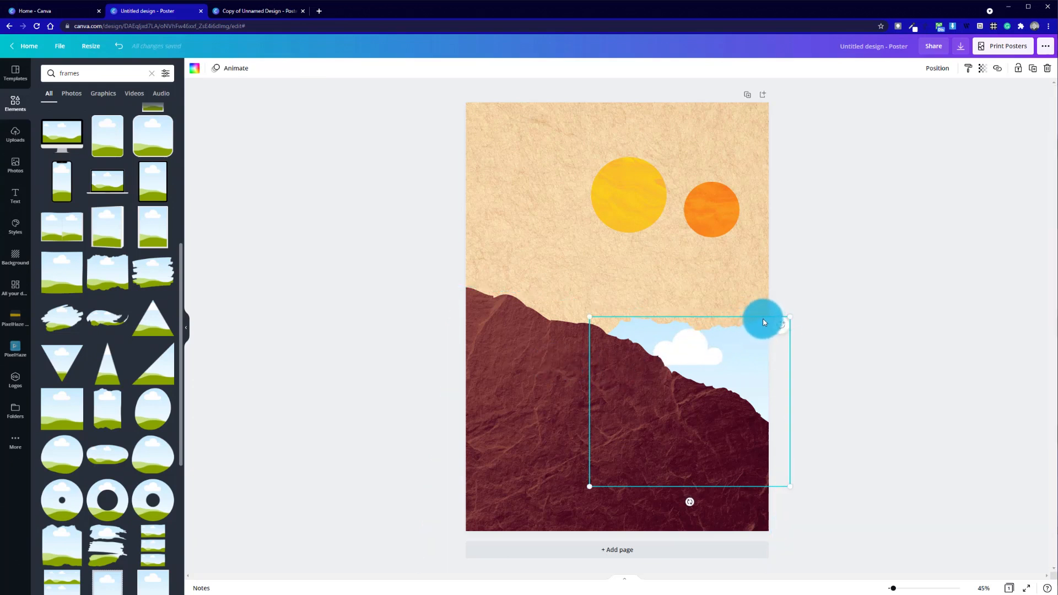
{"action": "left_click", "coordinate": [526, 381]}
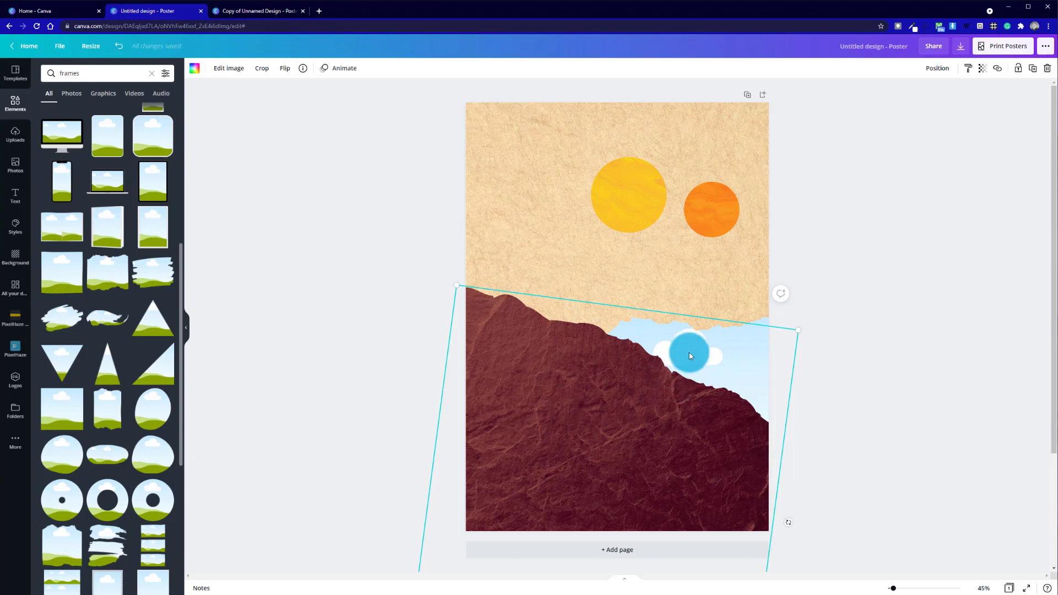
{"action": "left_click", "coordinate": [815, 354]}
{"action": "left_click", "coordinate": [724, 360]}
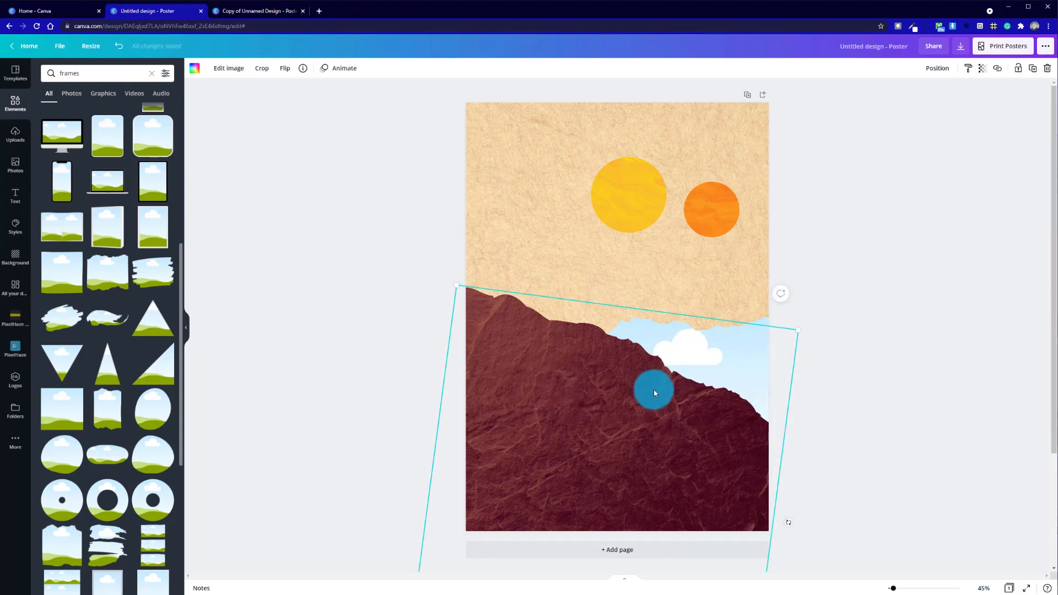
{"action": "left_click", "coordinate": [685, 320]}
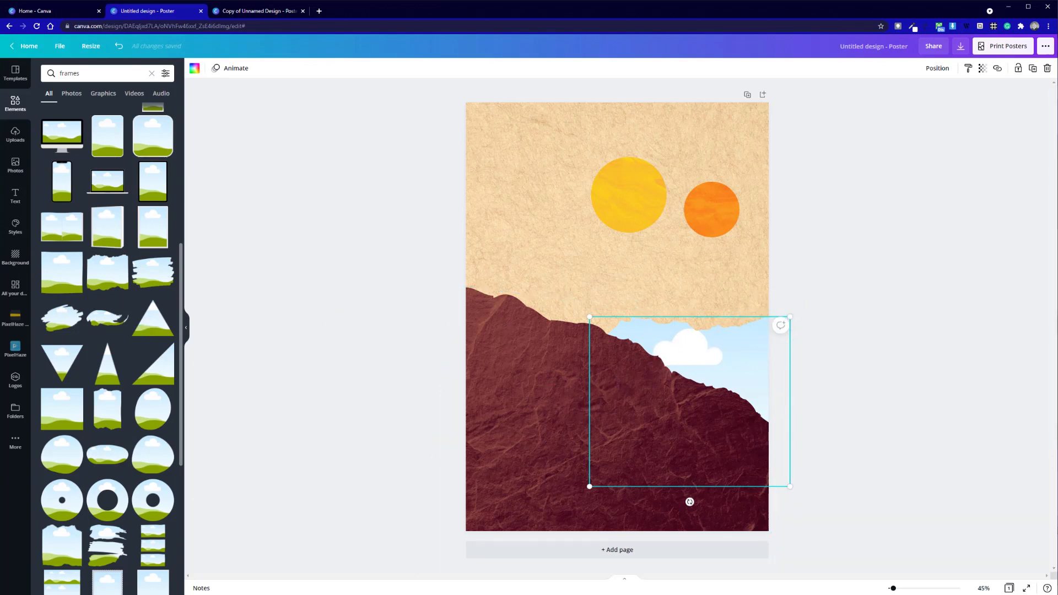
Search the elements library for "stone texture" and fill the torn-edge frame with the brown rock photo
{"action": "left_click", "coordinate": [83, 73]}
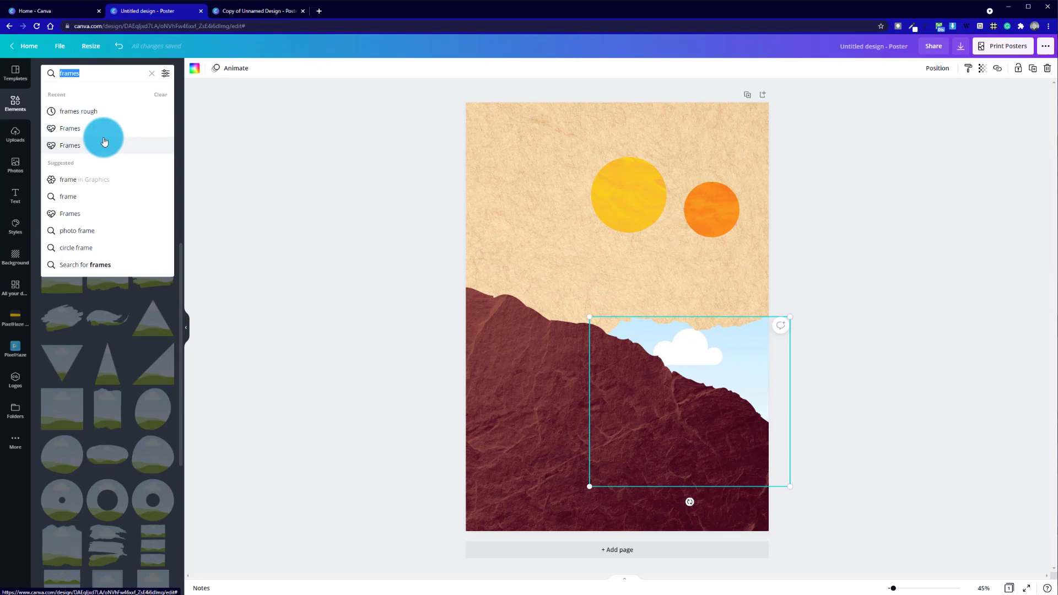
{"action": "key", "text": "BackSpace"}
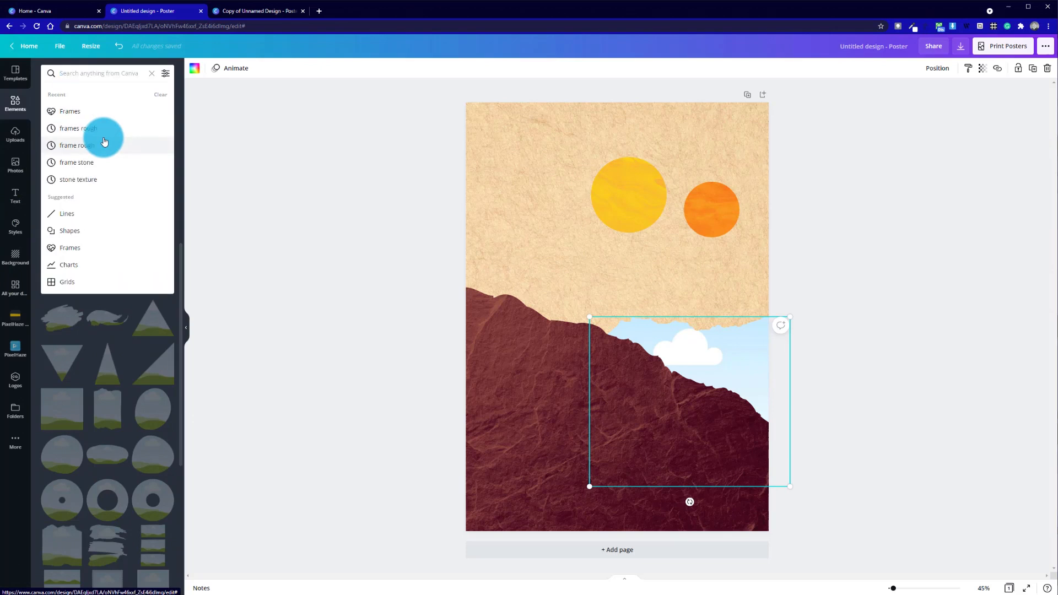
{"action": "left_click", "coordinate": [97, 178]}
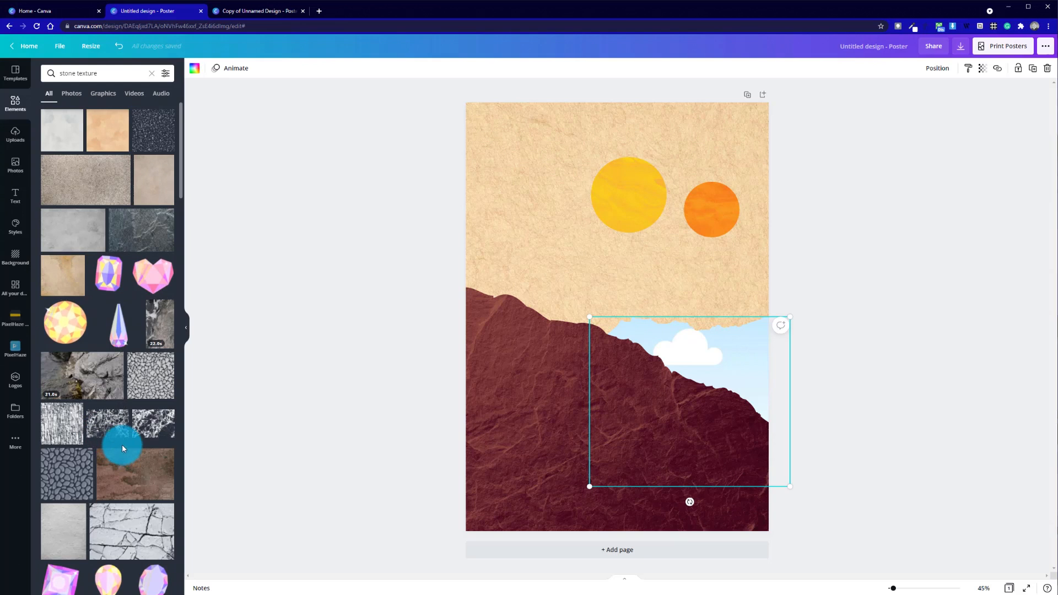
{"action": "left_click_drag", "start_coordinate": [132, 473], "coordinate": [764, 322]}
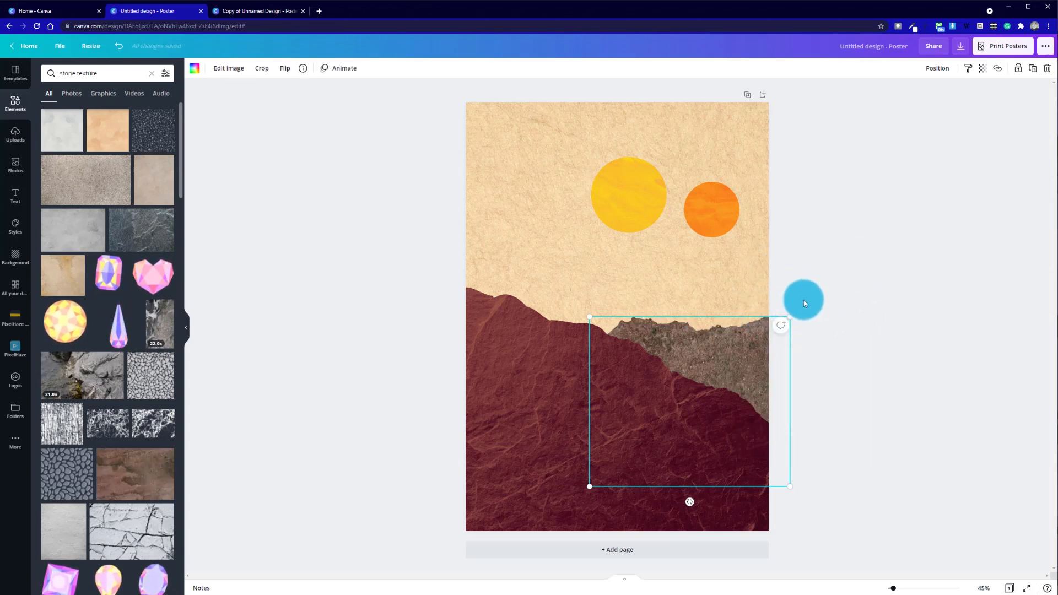
{"action": "left_click", "coordinate": [855, 299]}
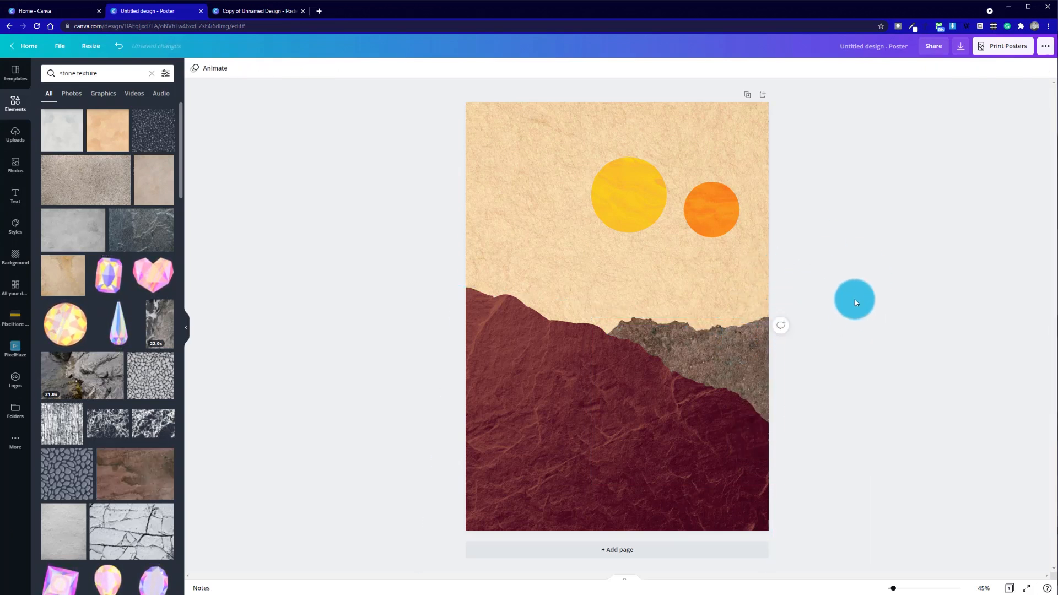
Move the rock-filled frame lower so only a narrow ridge rises above the dark hill's slope
{"action": "left_click", "coordinate": [761, 322]}
{"action": "left_click_drag", "start_coordinate": [761, 327], "coordinate": [769, 348]}
{"action": "left_click", "coordinate": [841, 345]}
Send the dark hill backward behind the rock-filled frame and select the frame
{"action": "left_click", "coordinate": [769, 349]}
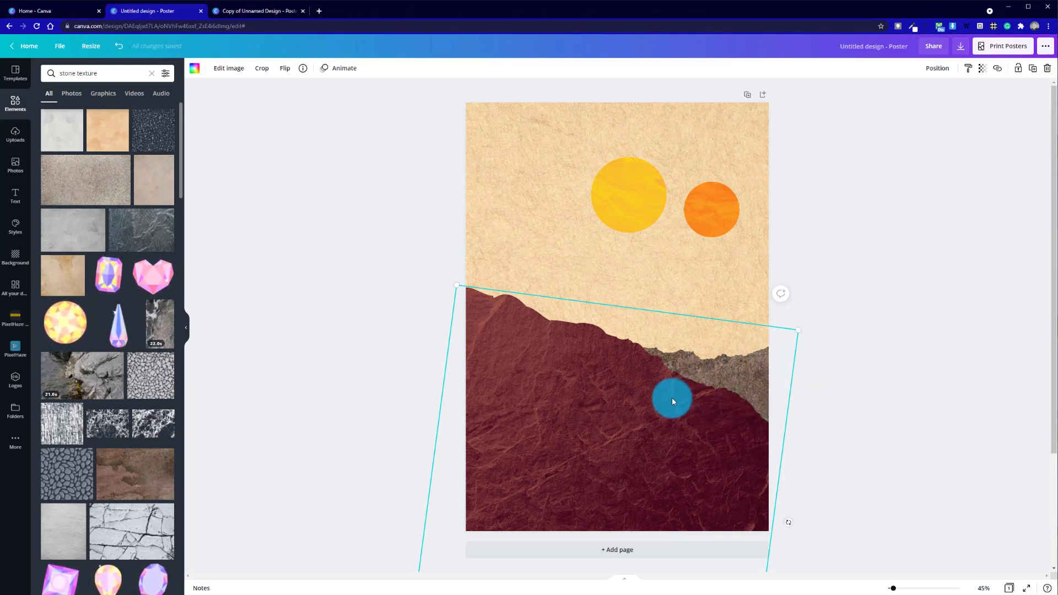
{"action": "key", "text": "ctrl+["}
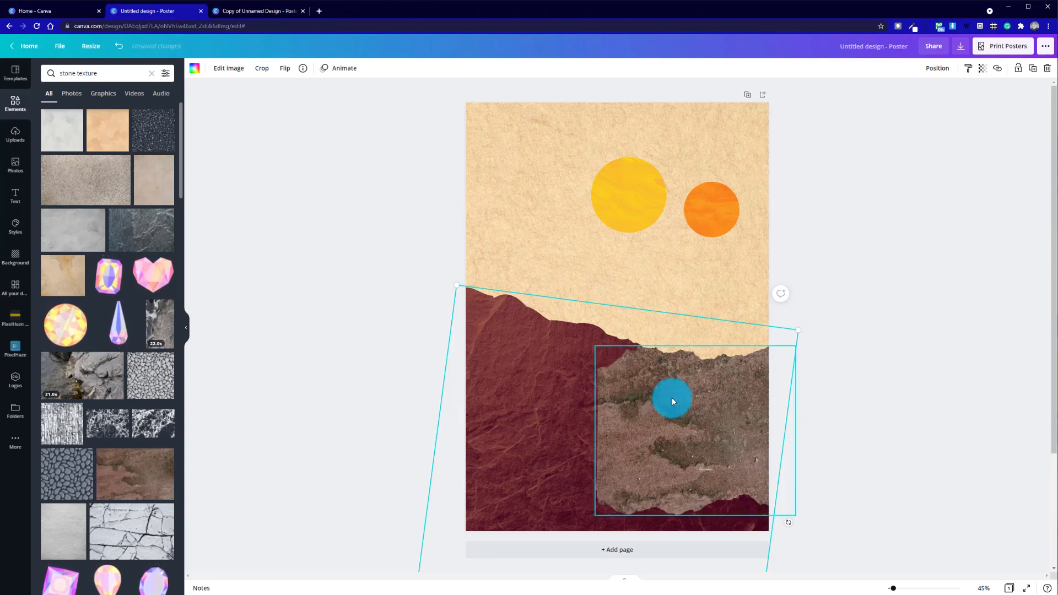
{"action": "left_click", "coordinate": [804, 381]}
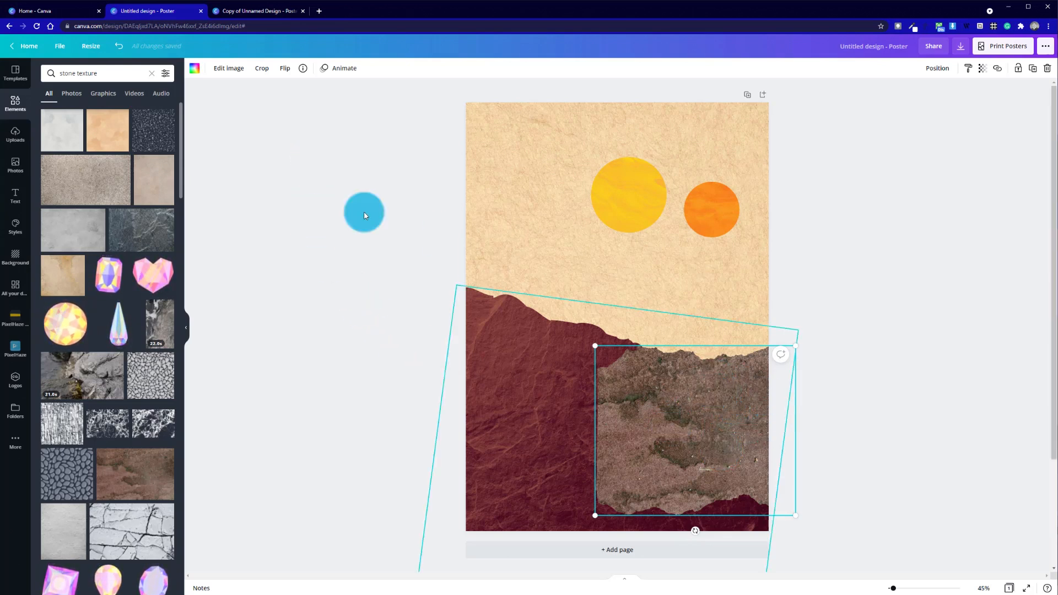
Try the Sandi Photogenic filter on the rock-filled frame's image
{"action": "left_click", "coordinate": [230, 72]}
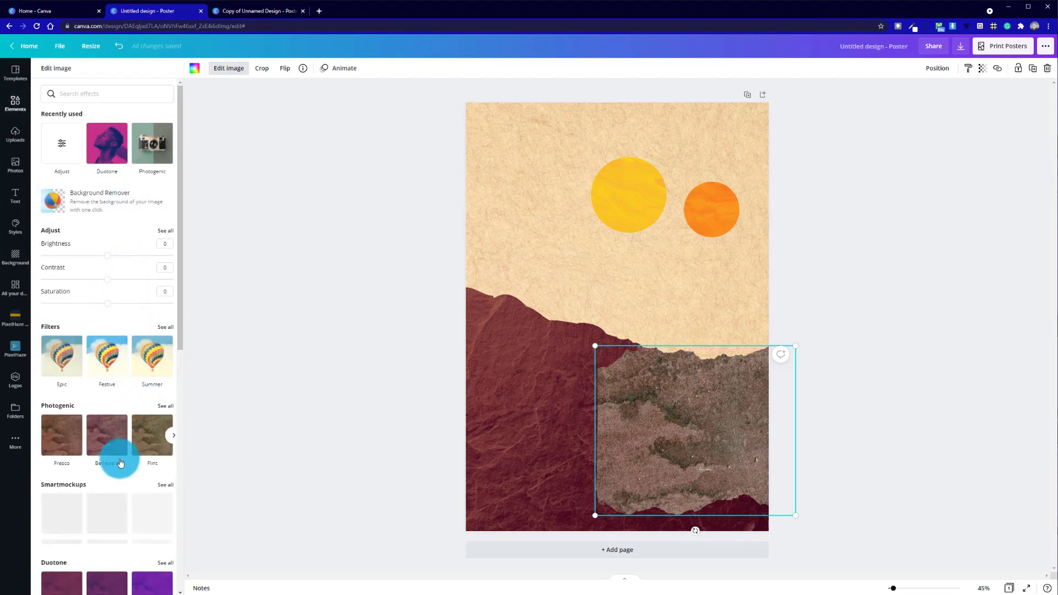
{"action": "left_click", "coordinate": [167, 436]}
{"action": "left_click", "coordinate": [166, 436]}
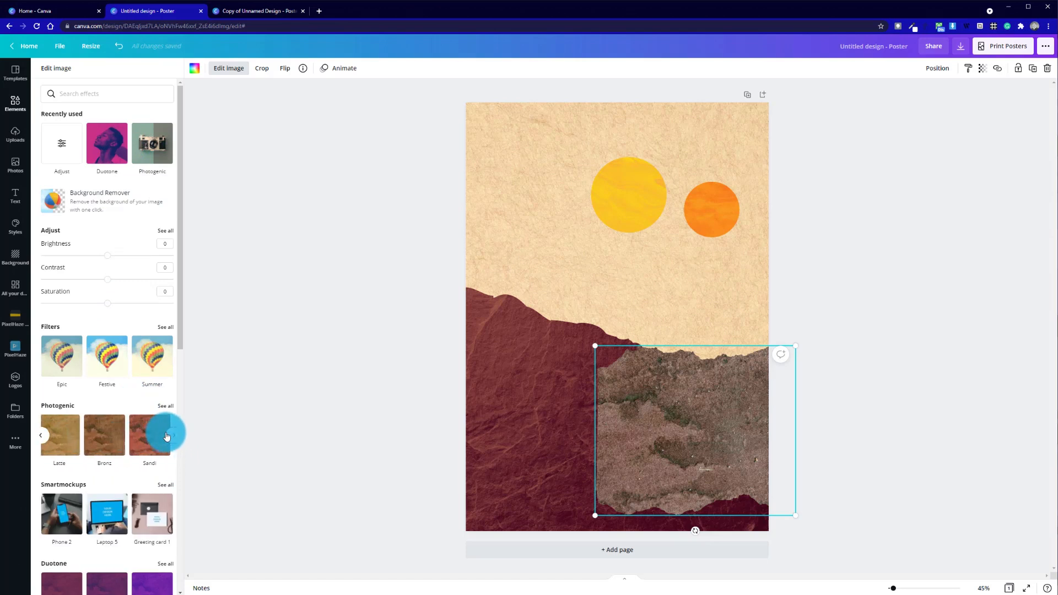
{"action": "left_click", "coordinate": [72, 438]}
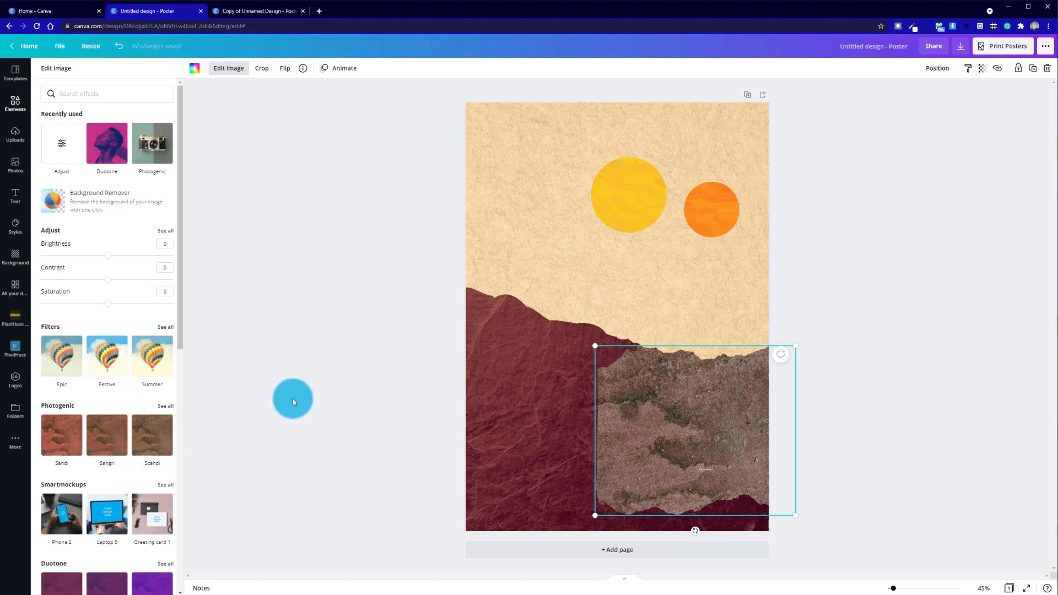
Apply the Sepia Duotone effect to the rock texture
{"action": "scroll", "coordinate": [149, 425], "scroll_direction": "down", "scroll_amount": 1}
{"action": "scroll", "coordinate": [149, 425], "scroll_direction": "down", "scroll_amount": 1}
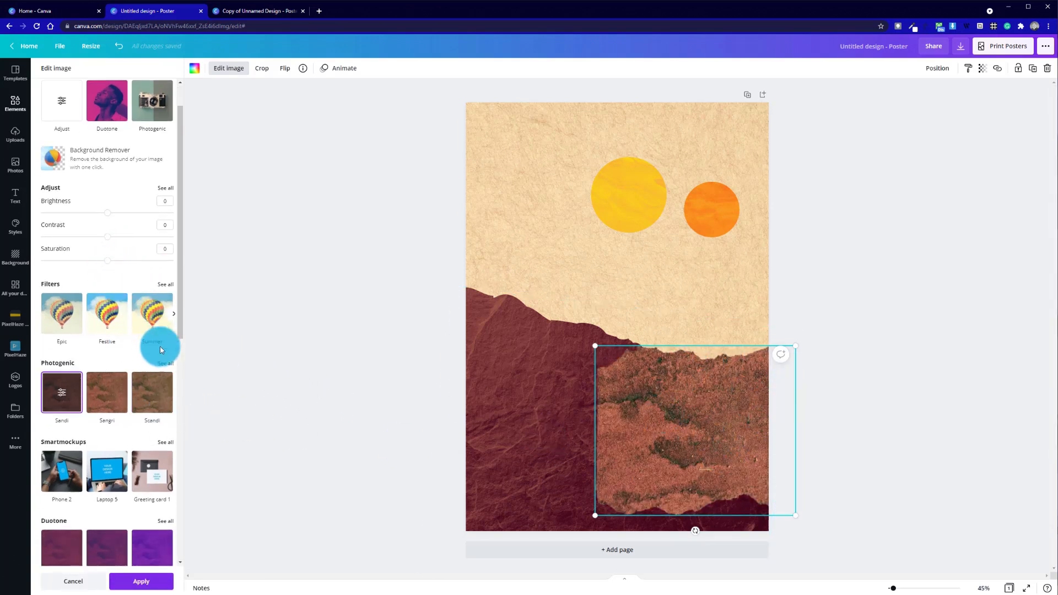
{"action": "scroll", "coordinate": [167, 543], "scroll_direction": "down", "scroll_amount": 5}
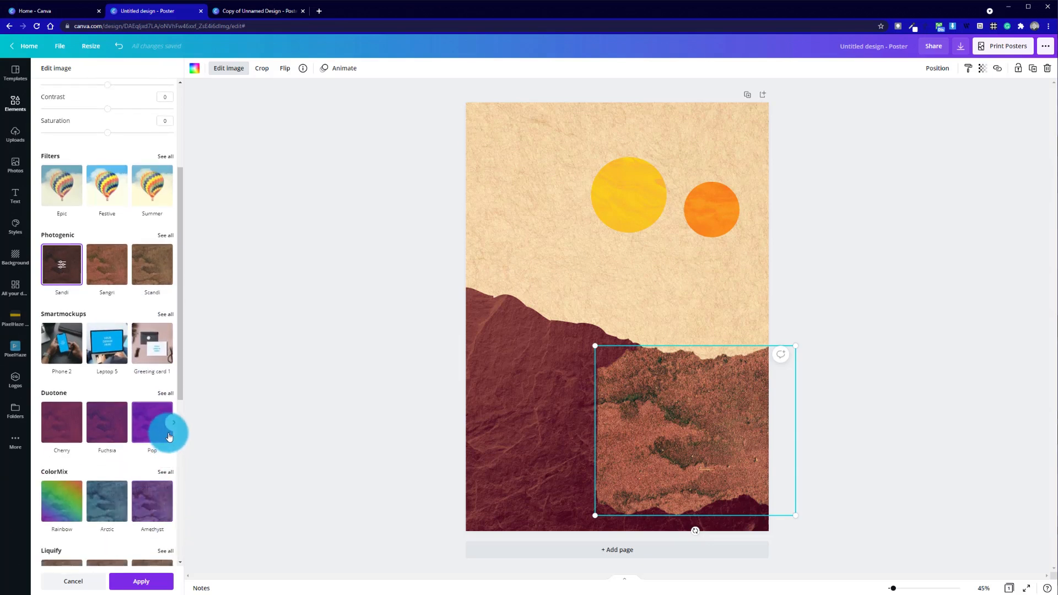
{"action": "left_click", "coordinate": [172, 426]}
{"action": "left_click", "coordinate": [173, 426]}
{"action": "left_click", "coordinate": [172, 426]}
{"action": "left_click", "coordinate": [172, 426]}
{"action": "left_click", "coordinate": [172, 426]}
{"action": "left_click", "coordinate": [173, 426]}
{"action": "left_click", "coordinate": [172, 426]}
{"action": "left_click", "coordinate": [173, 426]}
{"action": "left_click", "coordinate": [172, 426]}
{"action": "left_click", "coordinate": [76, 426]}
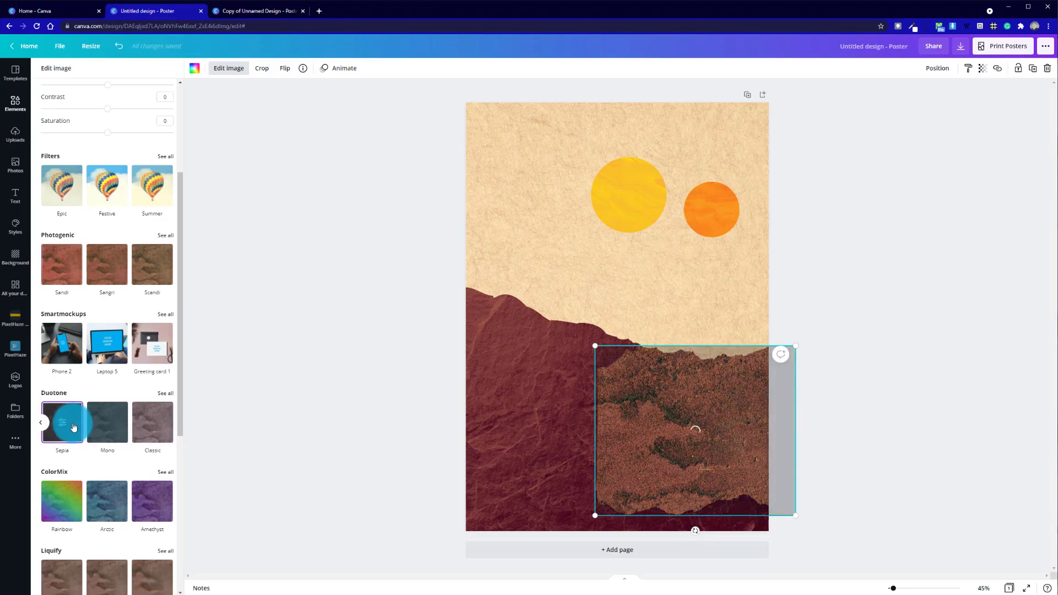
Set the Sepia Duotone intensity to 0.5 and apply it to the rock texture
{"action": "left_click", "coordinate": [62, 423]}
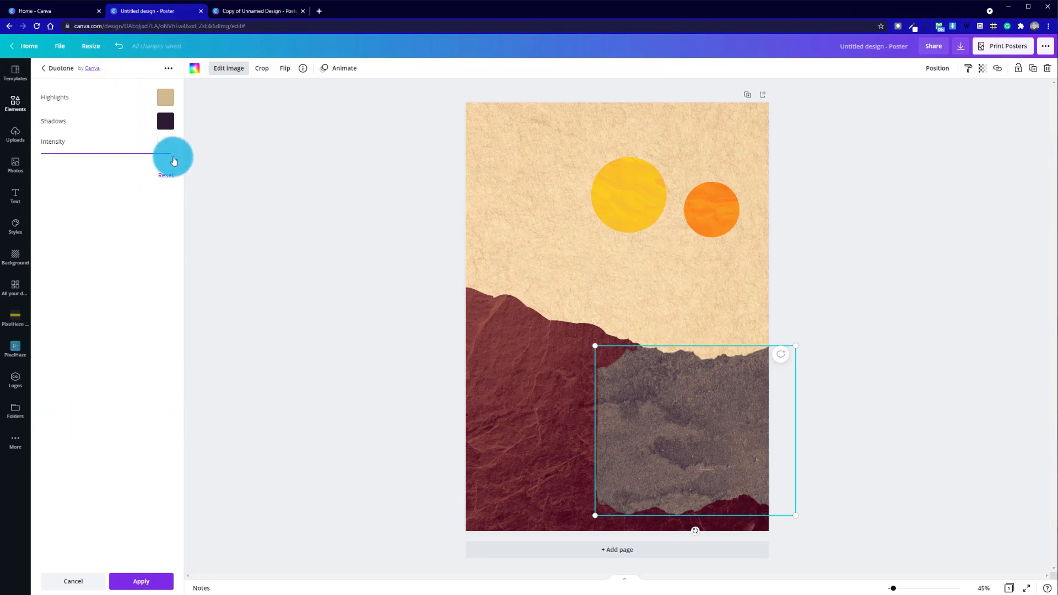
{"action": "left_click_drag", "start_coordinate": [163, 159], "coordinate": [49, 148]}
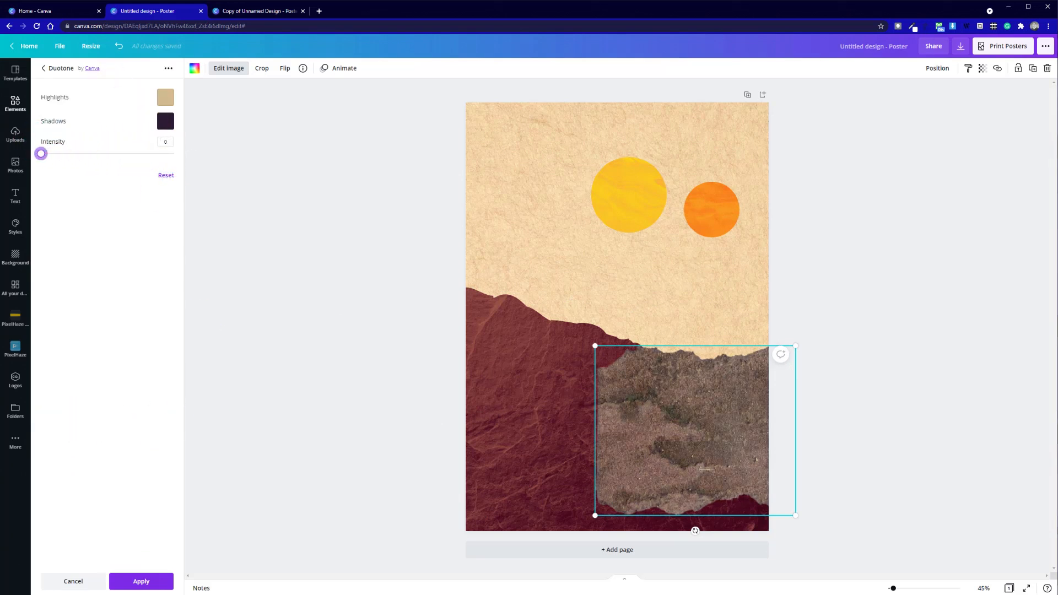
{"action": "left_click_drag", "start_coordinate": [49, 160], "coordinate": [106, 159]}
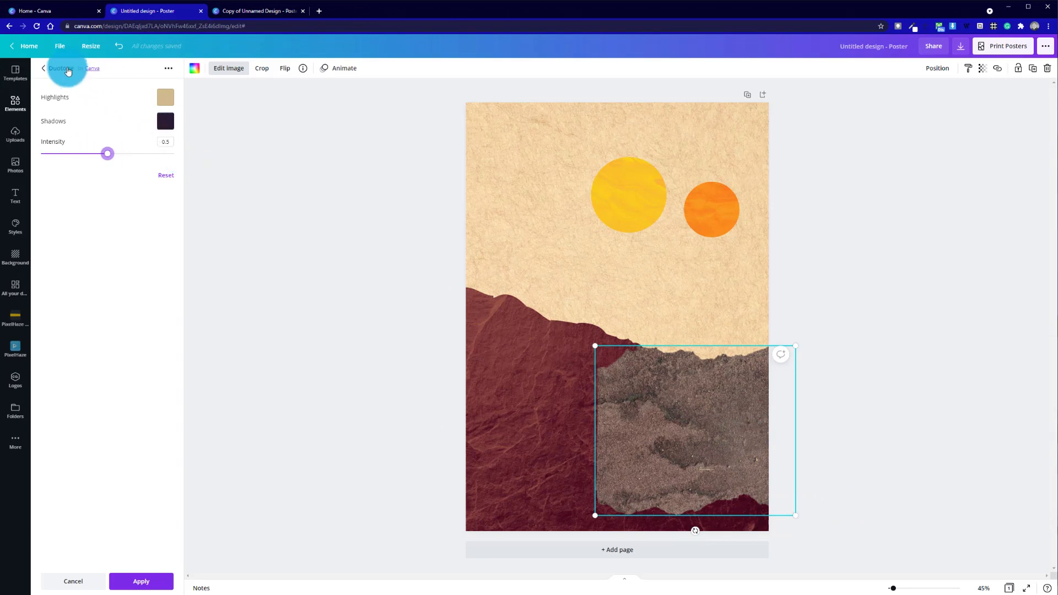
{"action": "left_click", "coordinate": [146, 579]}
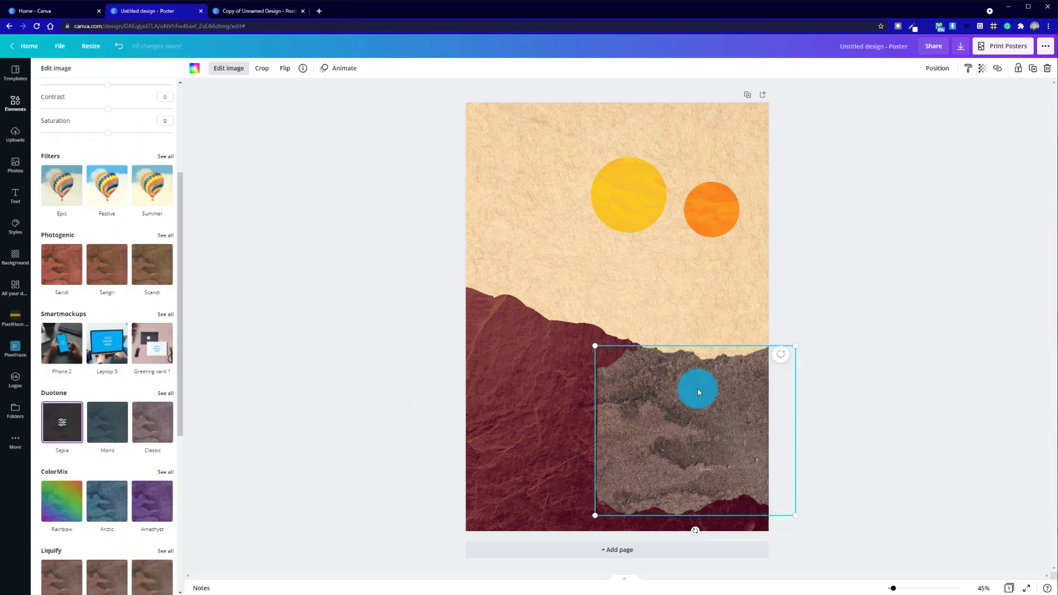
Send the recoloured rock hill backward behind the dark hill and finish editing its image
{"action": "key", "text": "ctrl+bracketleft"}
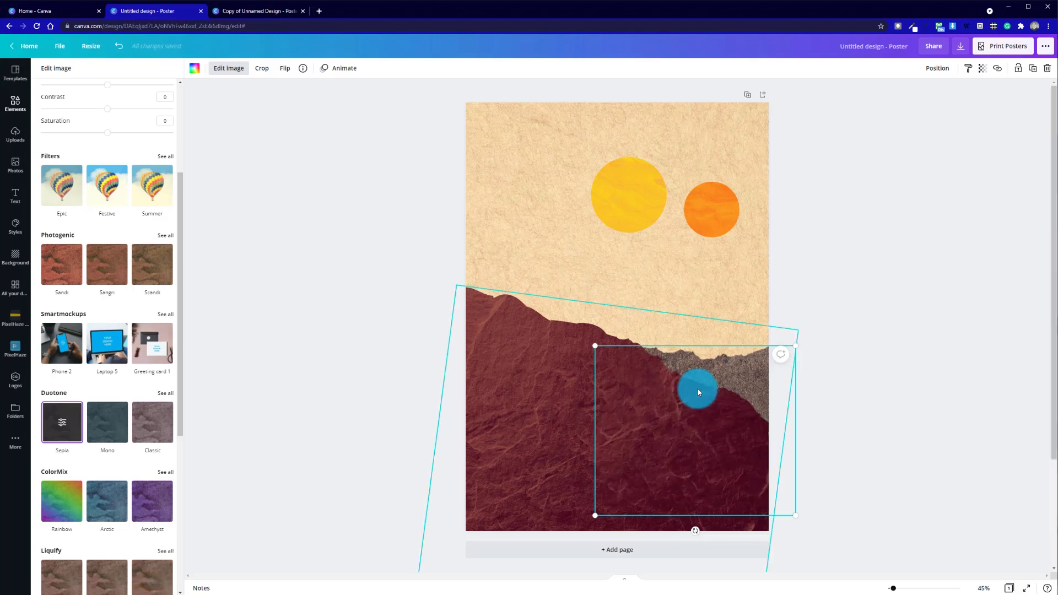
{"action": "left_click", "coordinate": [877, 320]}
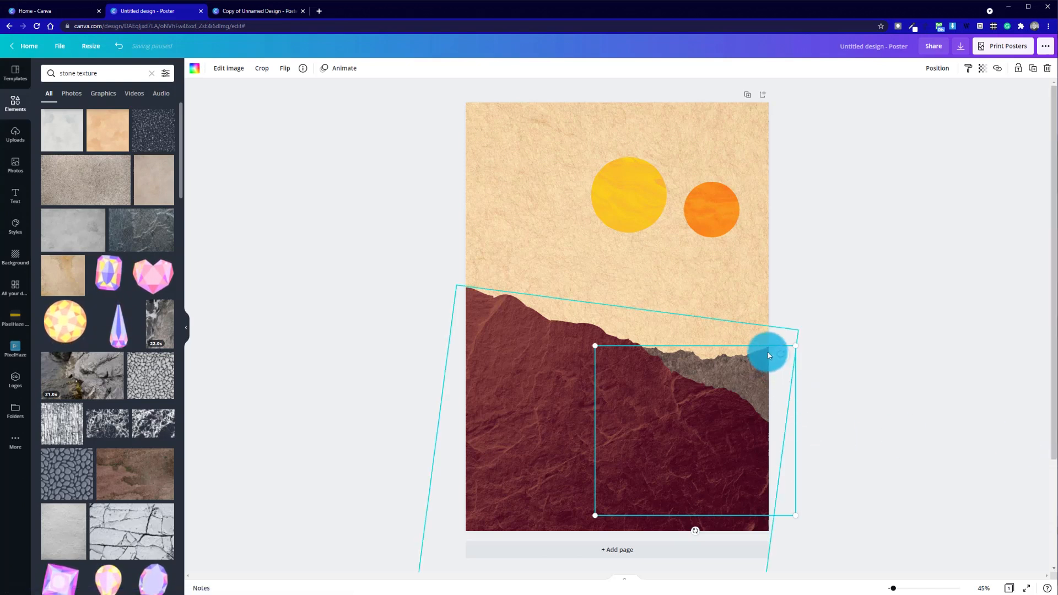
{"action": "left_click", "coordinate": [1007, 345]}
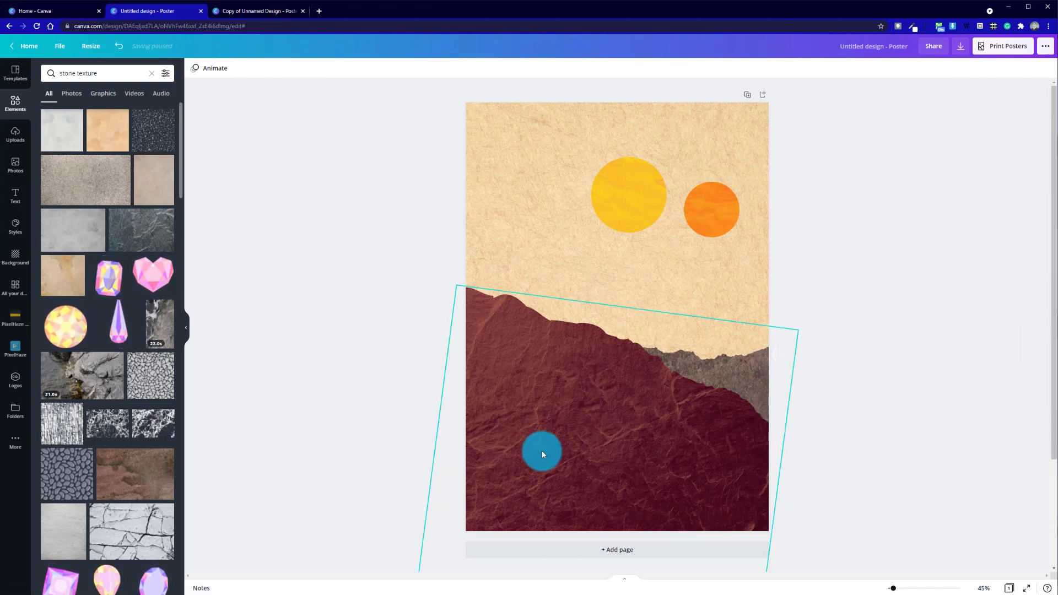
Move the dark hill lower on the poster and shift the grey rock hill slightly down behind it
{"action": "left_click", "coordinate": [545, 448]}
{"action": "left_click_drag", "start_coordinate": [592, 452], "coordinate": [621, 478]}
{"action": "left_click", "coordinate": [951, 330]}
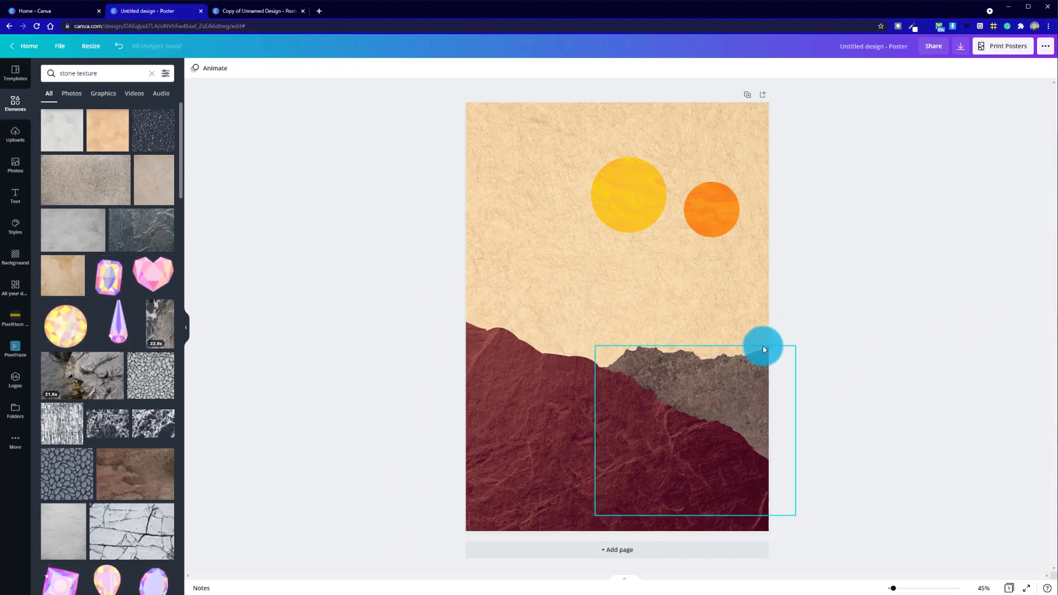
{"action": "left_click_drag", "start_coordinate": [768, 361], "coordinate": [769, 366]}
{"action": "left_click", "coordinate": [859, 309]}
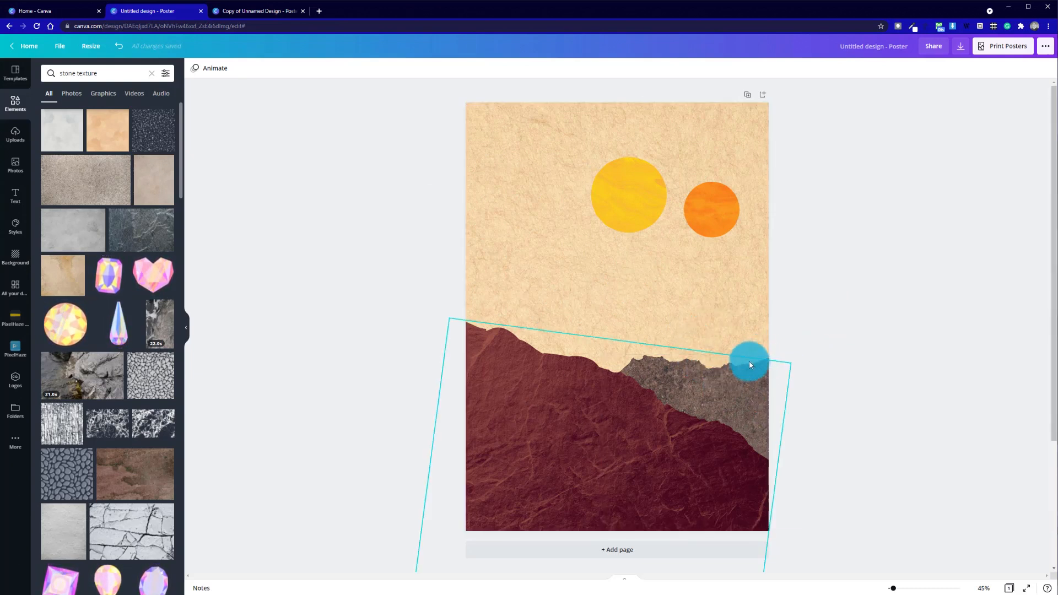
Compare with the finished reference poster in the "Copy of Unnamed Design" and return to the untitled poster
{"action": "left_click", "coordinate": [245, 11]}
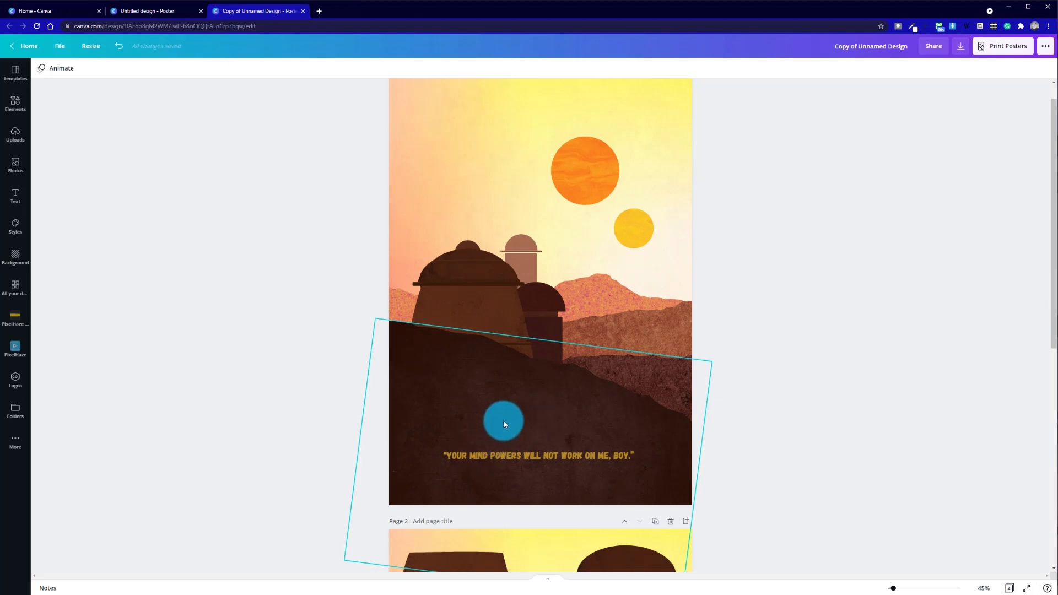
{"action": "left_click", "coordinate": [158, 14]}
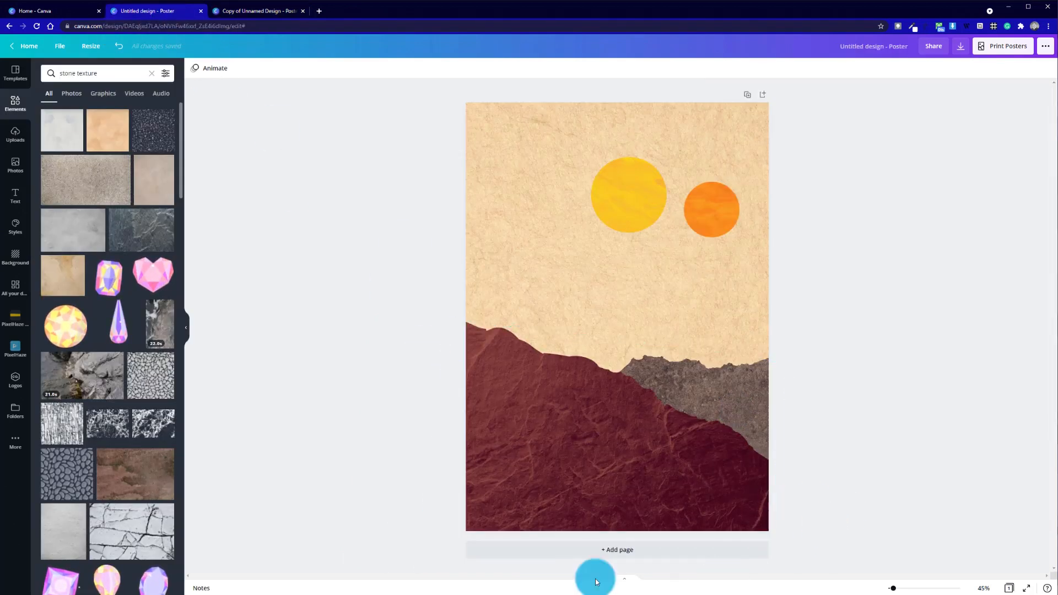